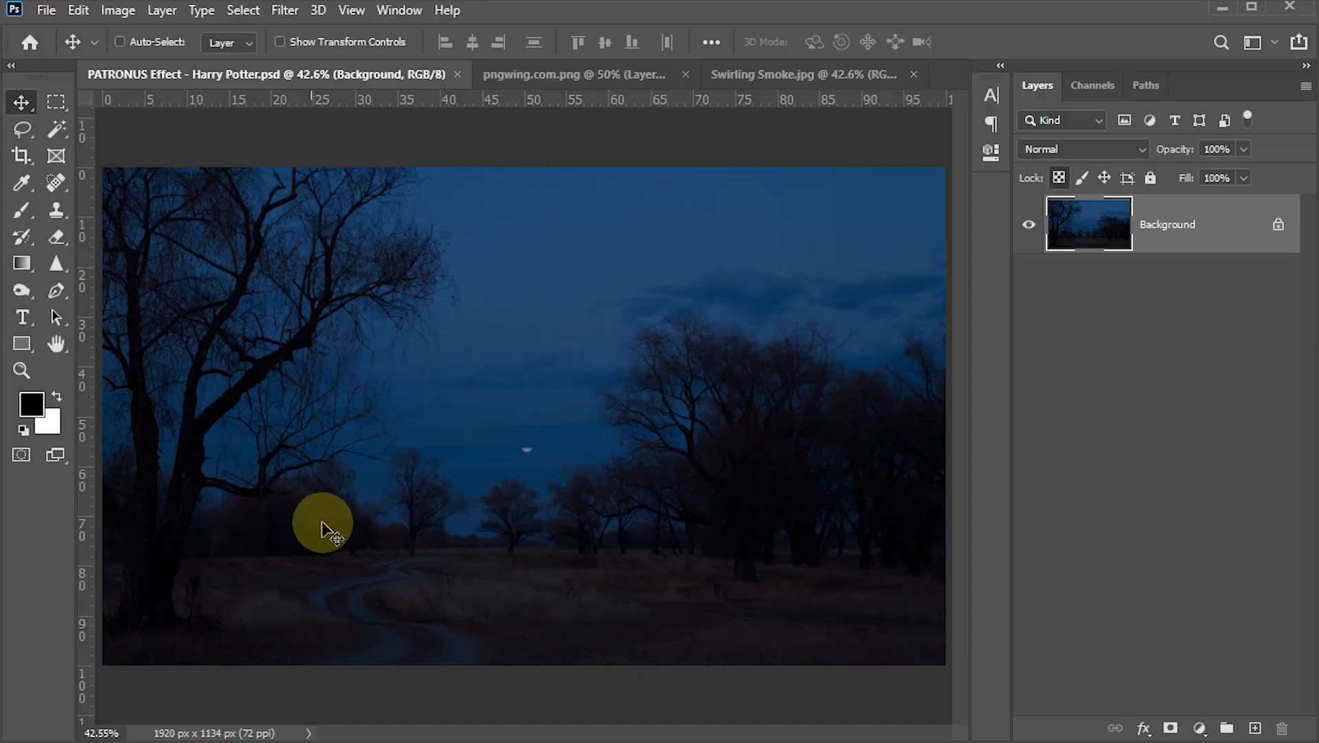
left_click(514, 71)
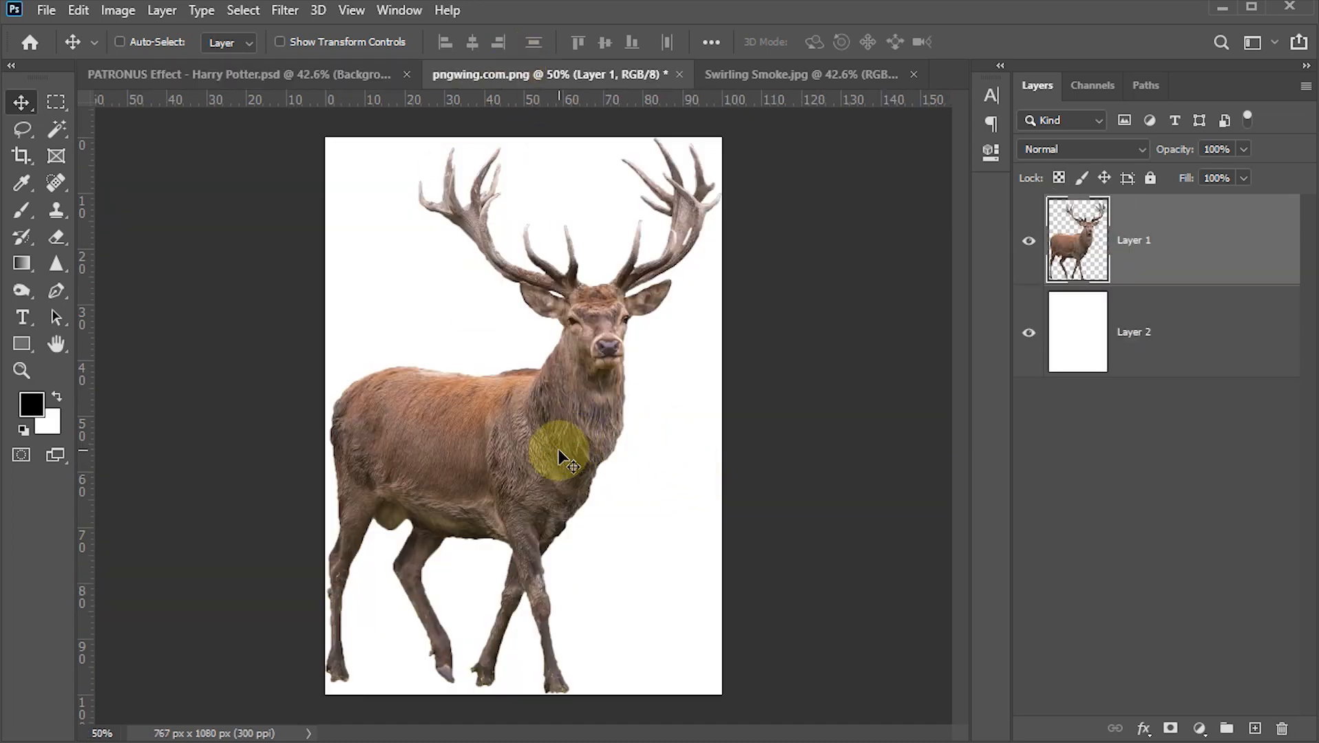
left_click(781, 65)
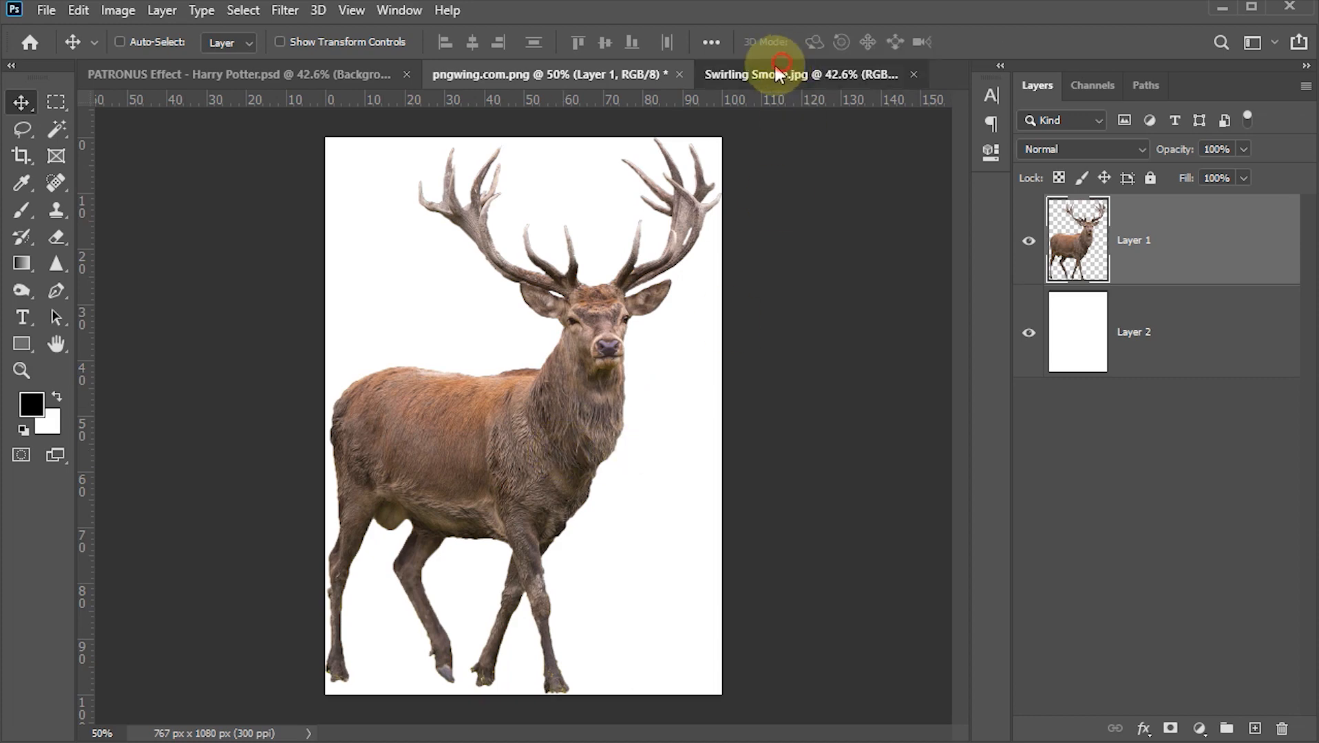
left_click(536, 74)
left_click(274, 75)
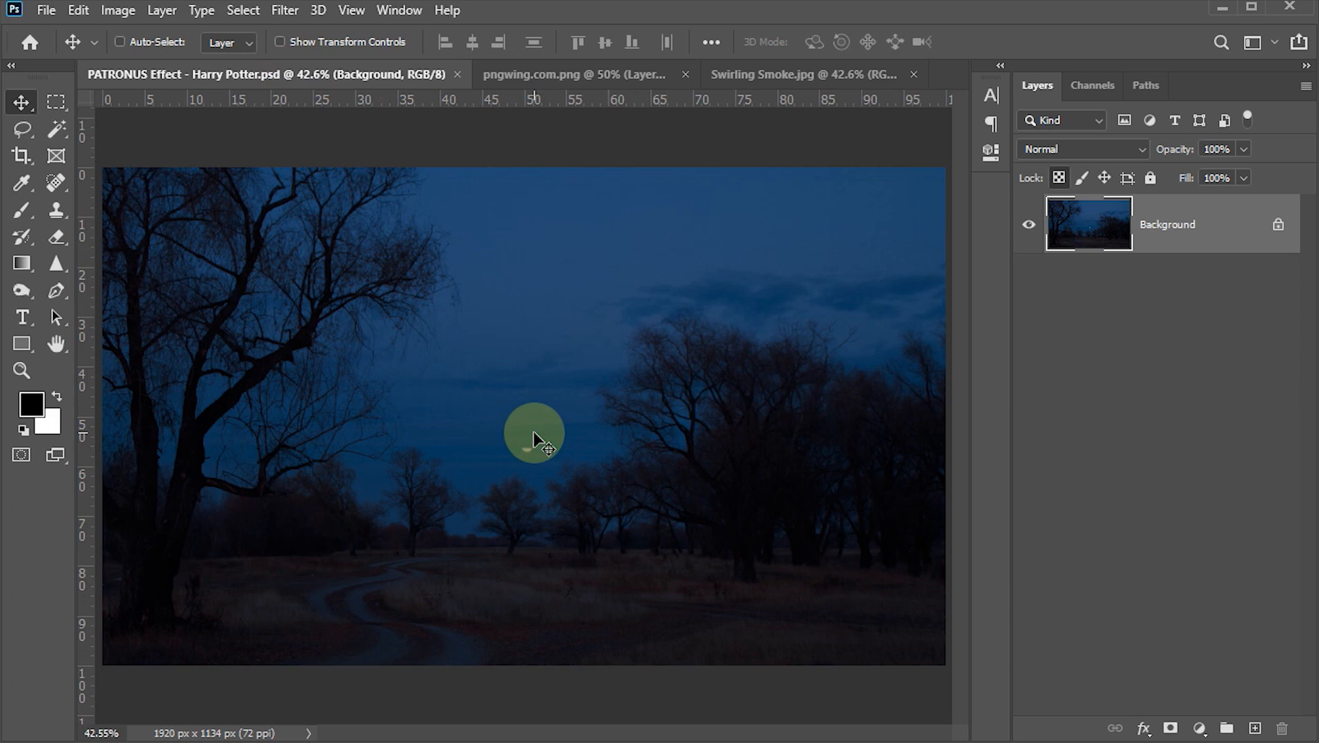
- Hide the white Layer 2 in the stag image and copy the cut-out stag into the PATRONUS Effect - Harry Potter document
left_click(596, 76)
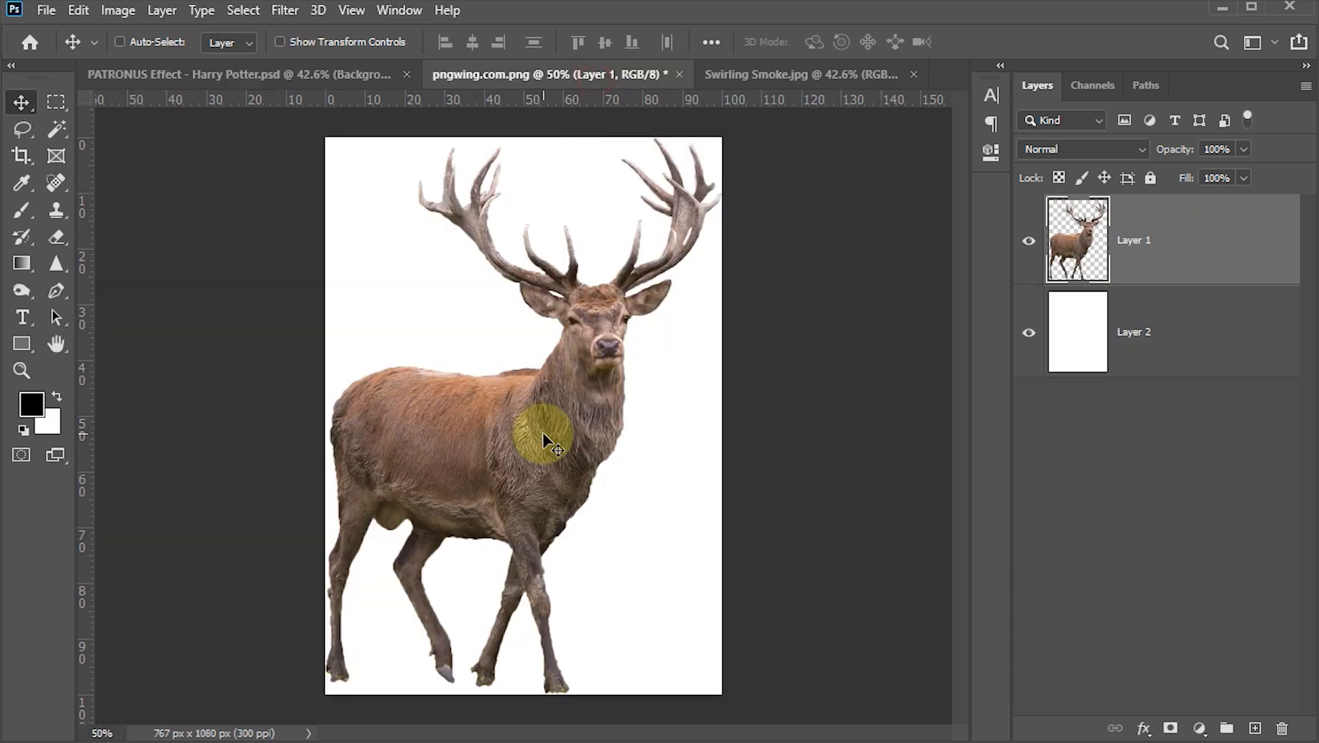
left_click(1027, 336)
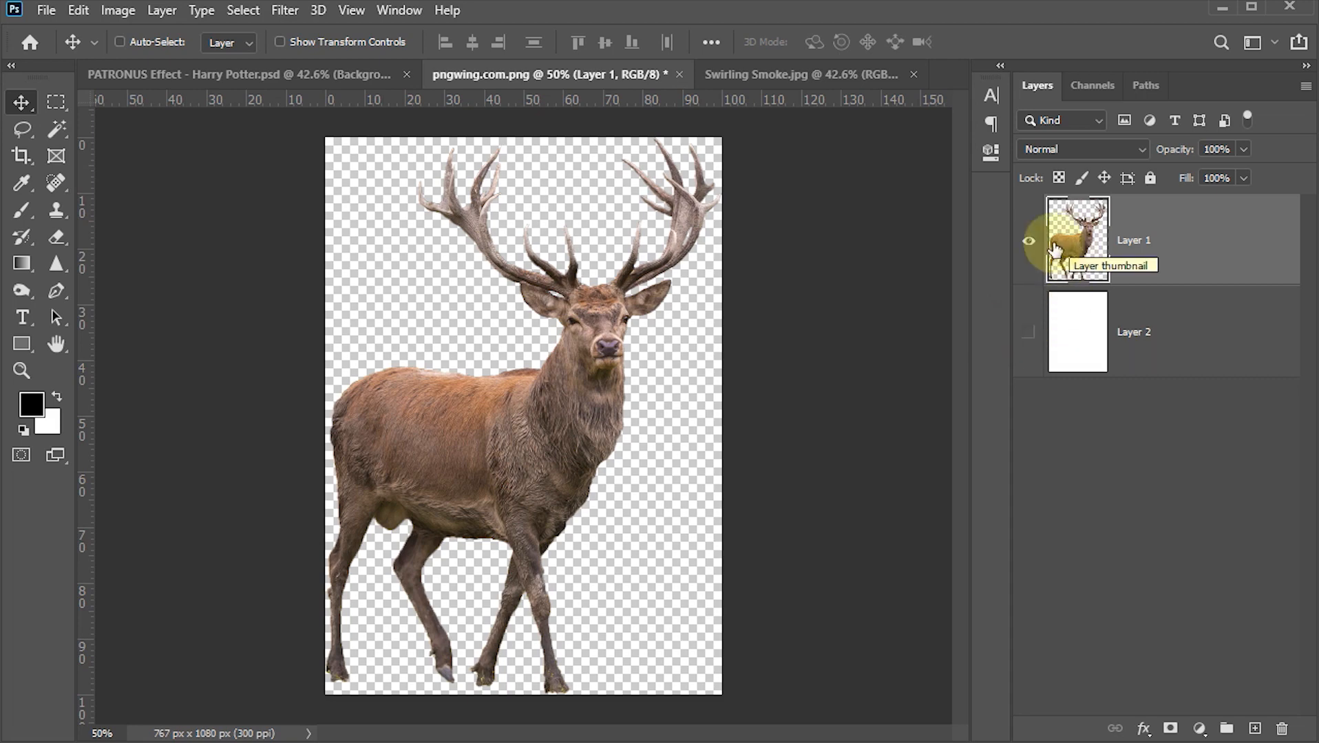
left_click_drag(516, 474, 417, 386)
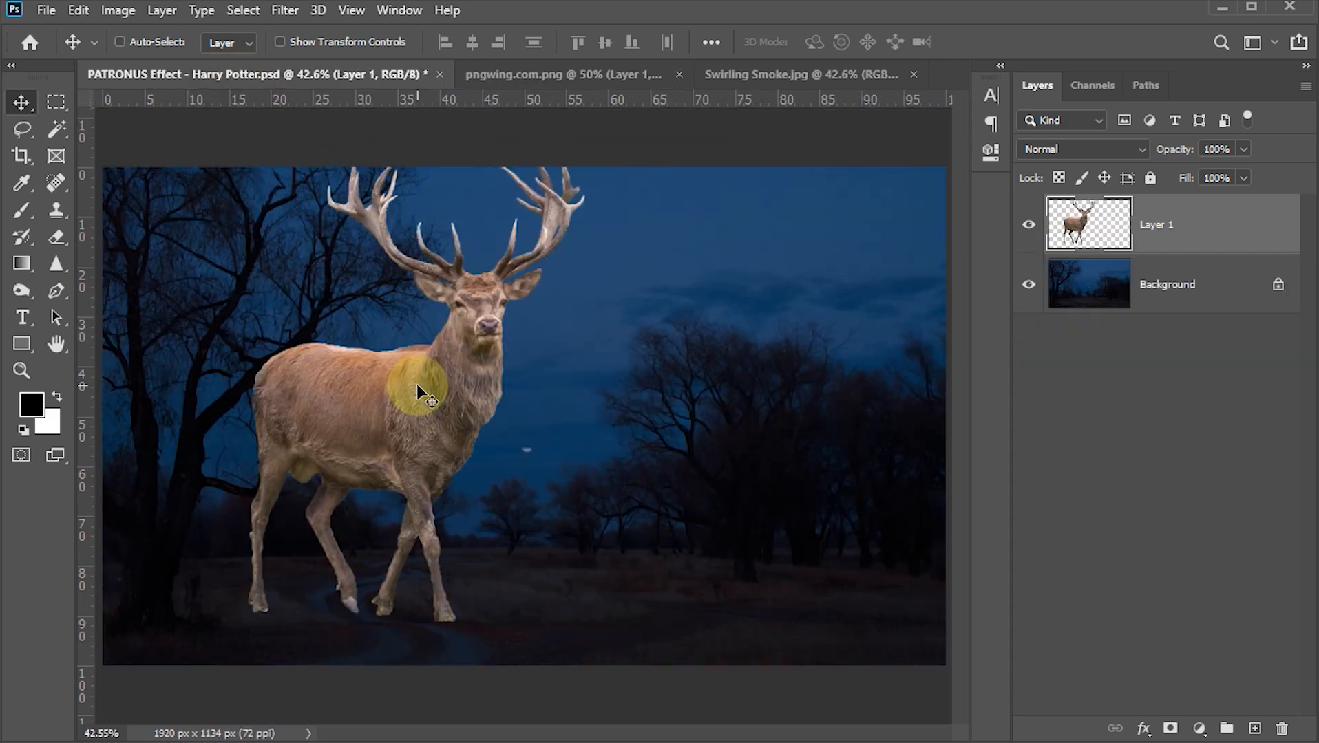
- Scale the stag to about 90%, place it left of centre with its whole body inside the night scene, and save the document
key("ctrl+t")
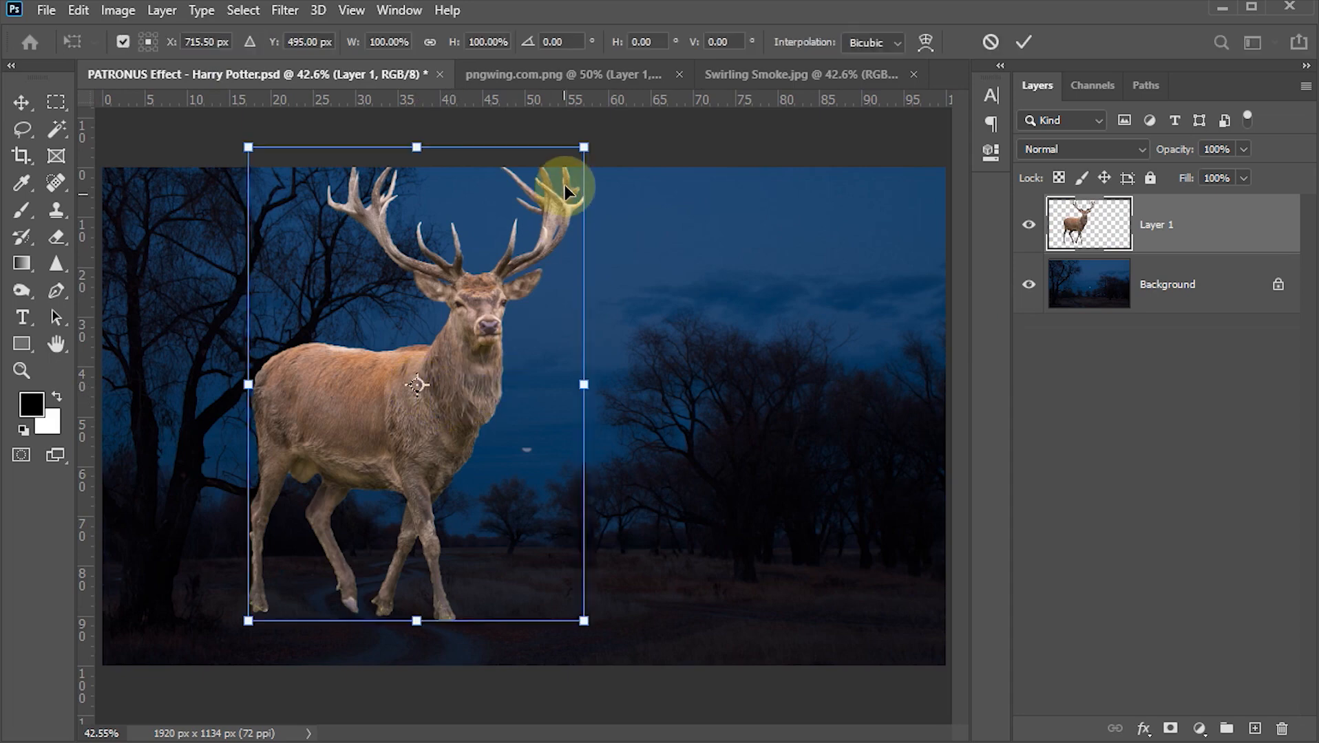
left_click_drag(584, 147, 558, 192)
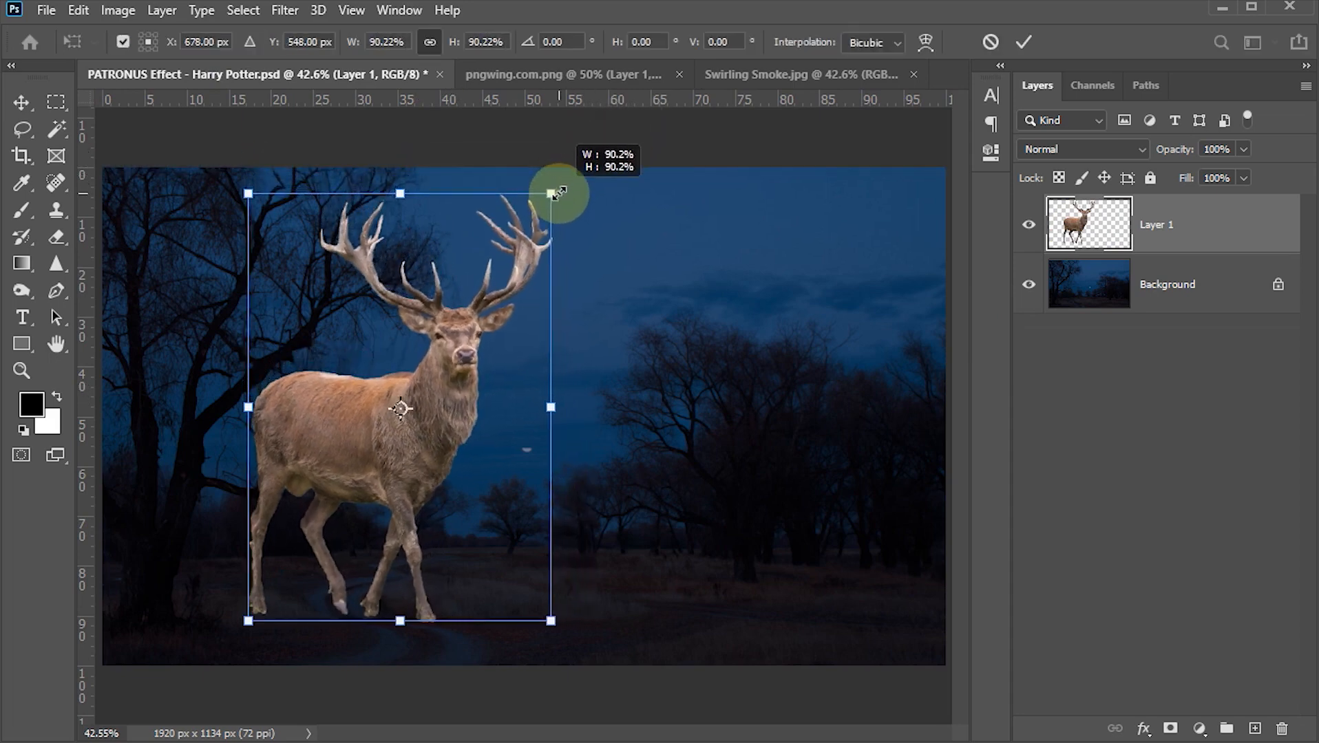
left_click_drag(491, 327, 493, 337)
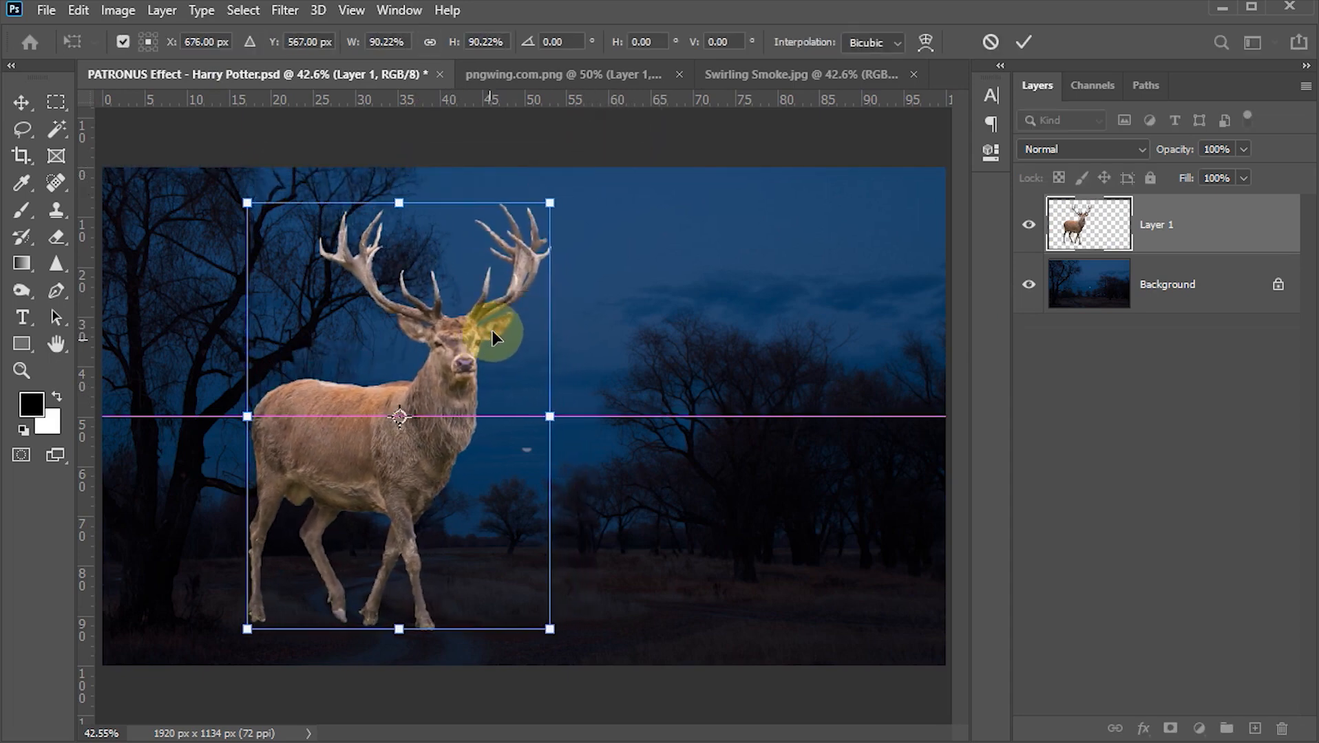
left_click_drag(492, 274, 521, 276)
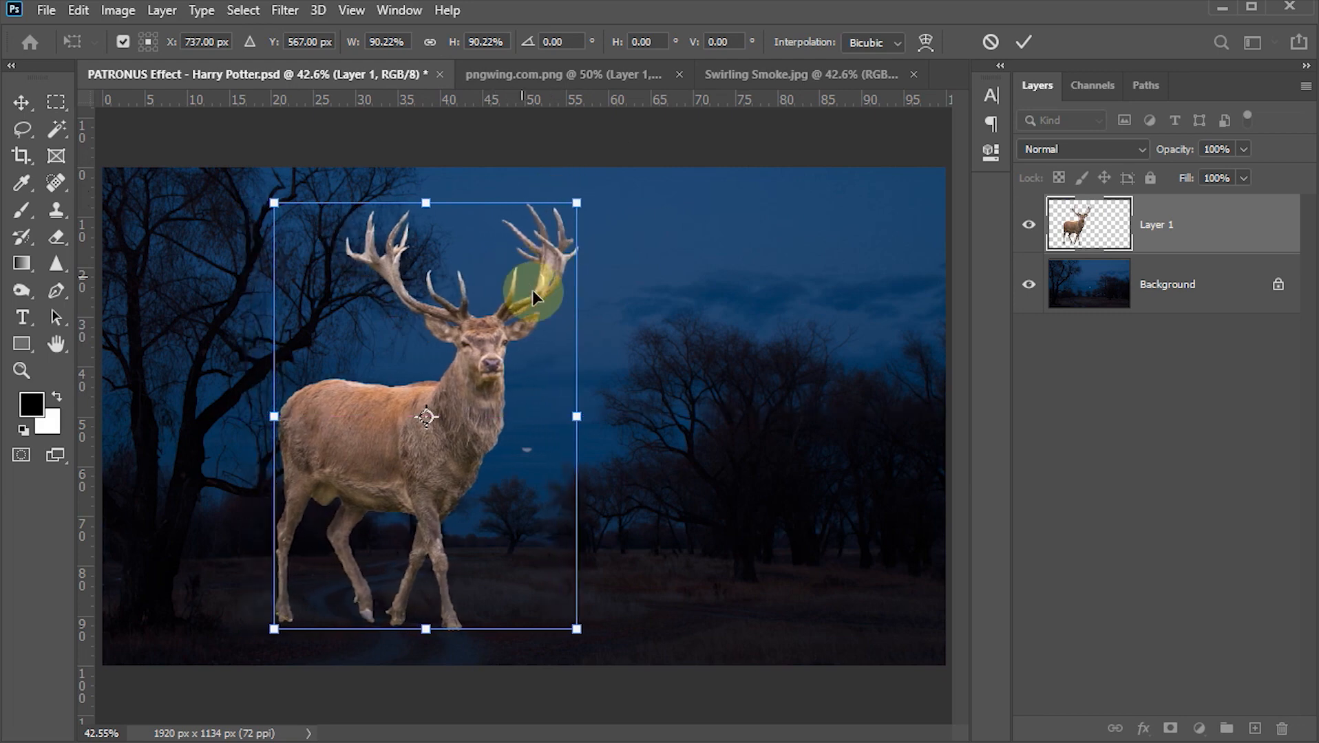
left_click(1023, 41)
key("ctrl+s")
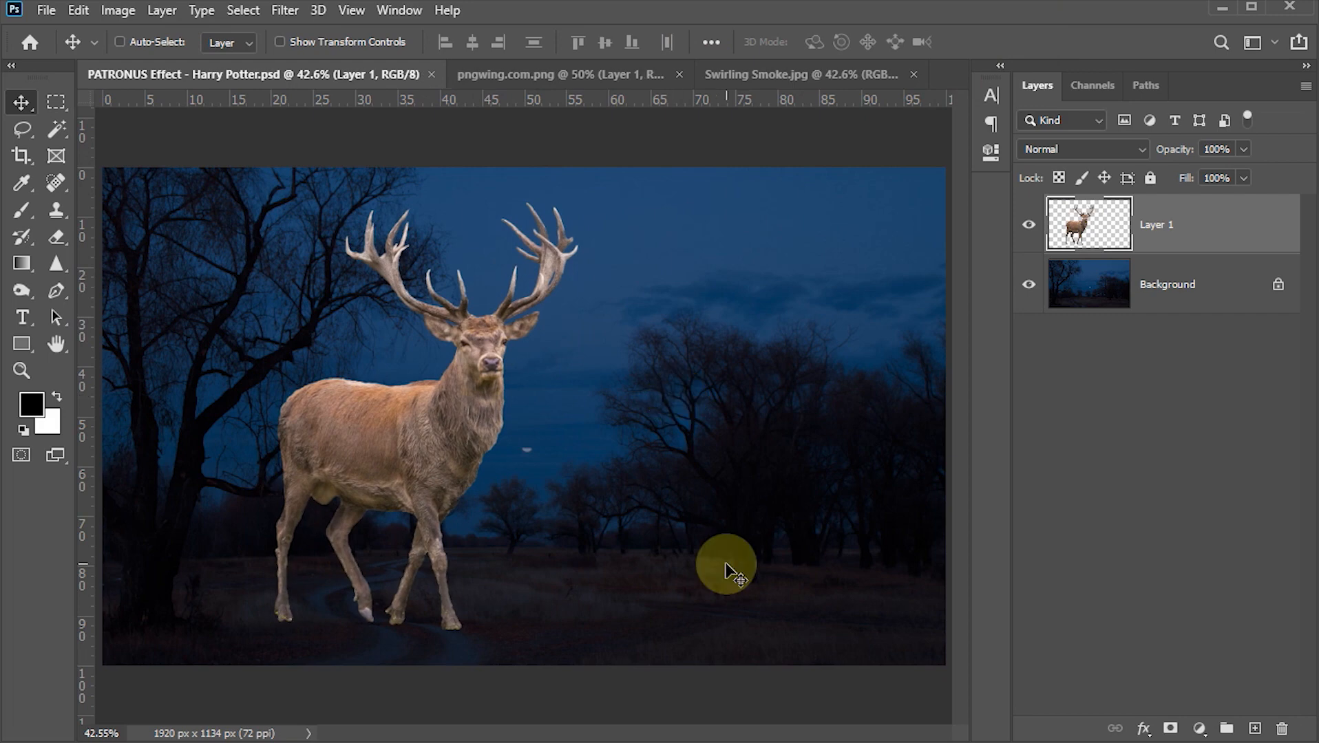
- Add an Invert adjustment layer above the stag and clip it to Layer 1
left_click(1201, 730)
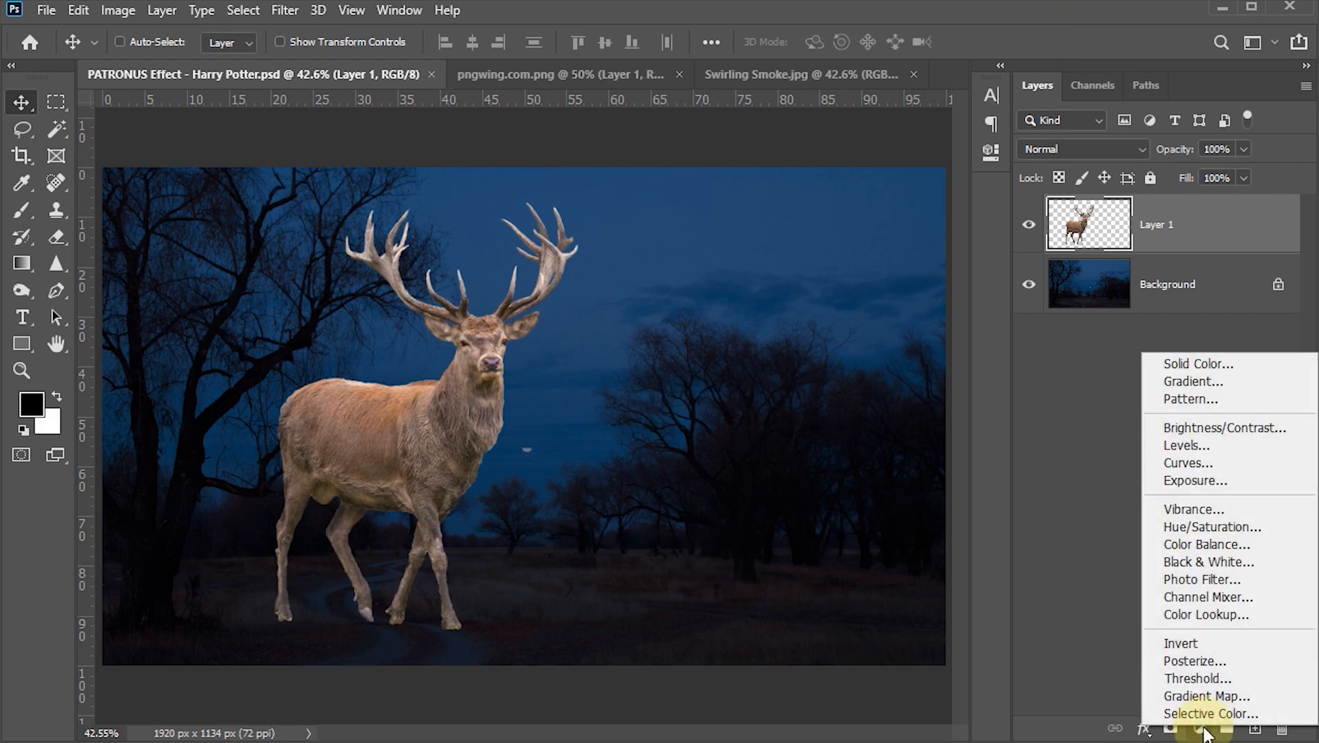
left_click(1179, 642)
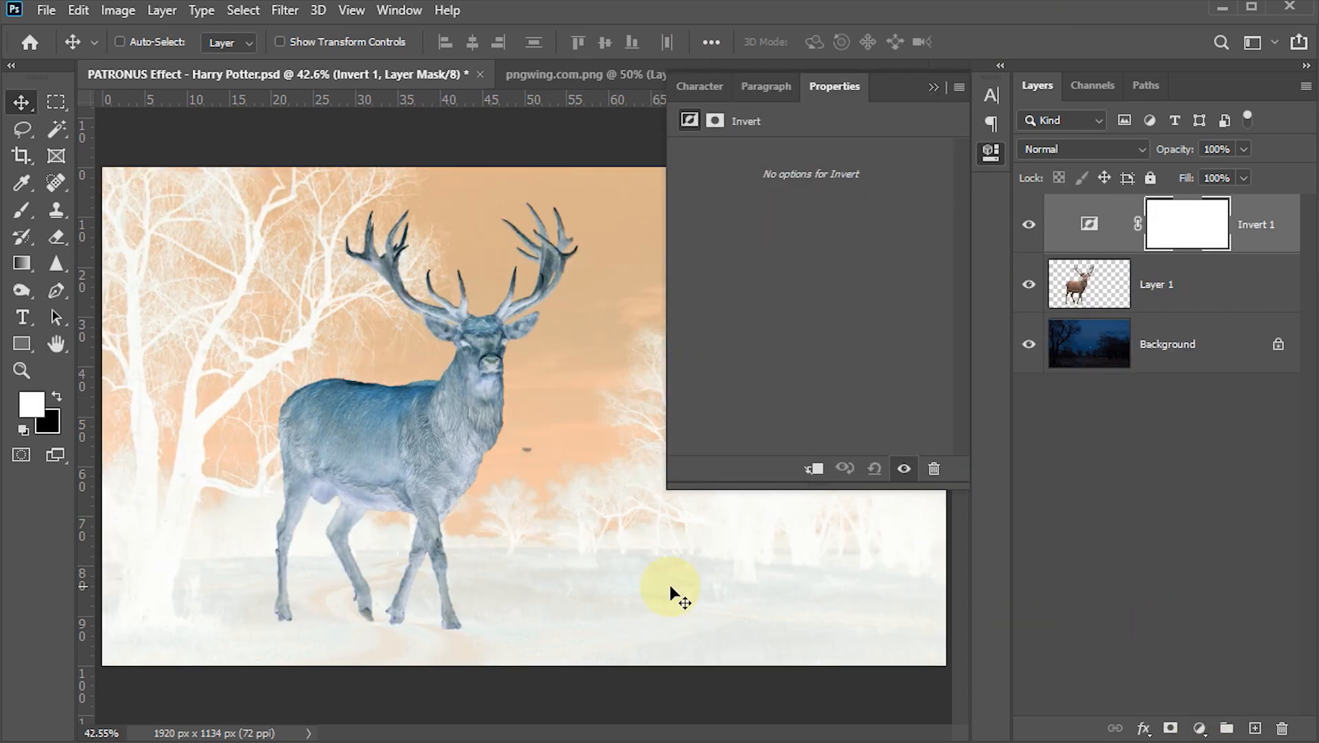
left_click(812, 469)
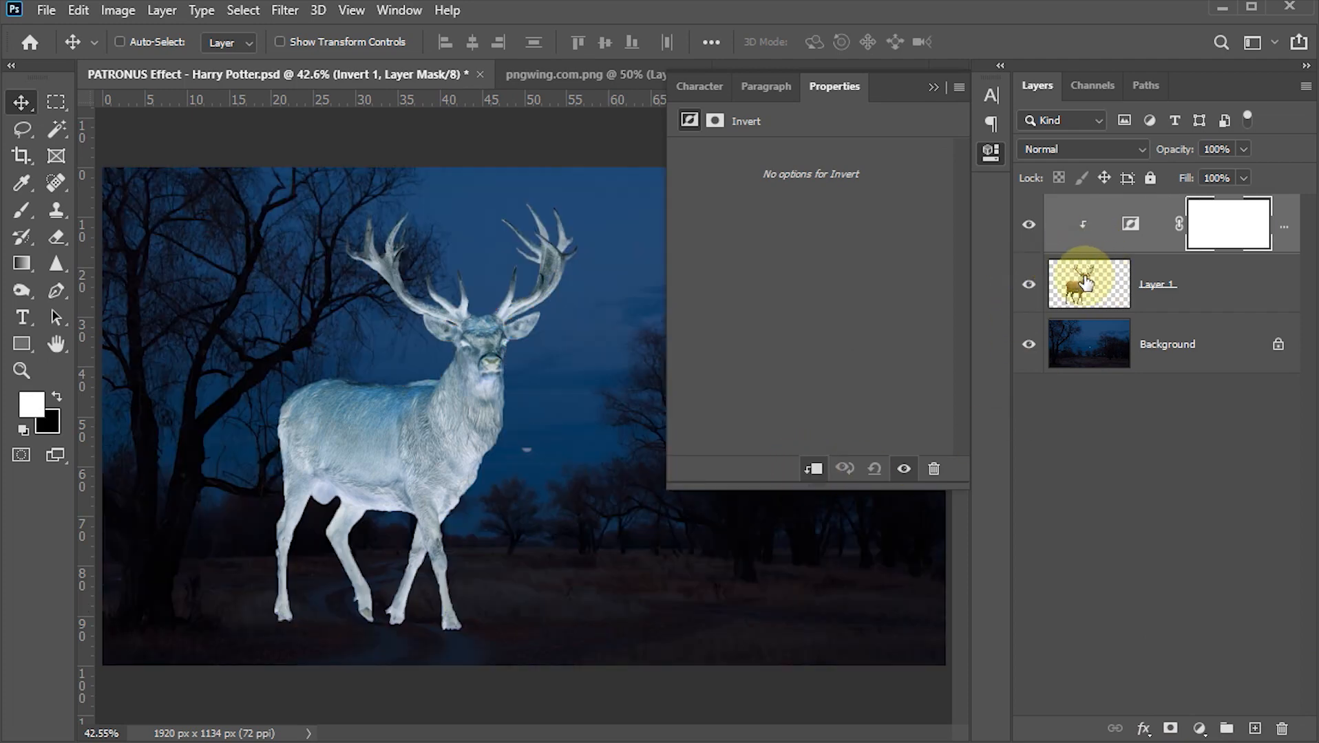
left_click(933, 86)
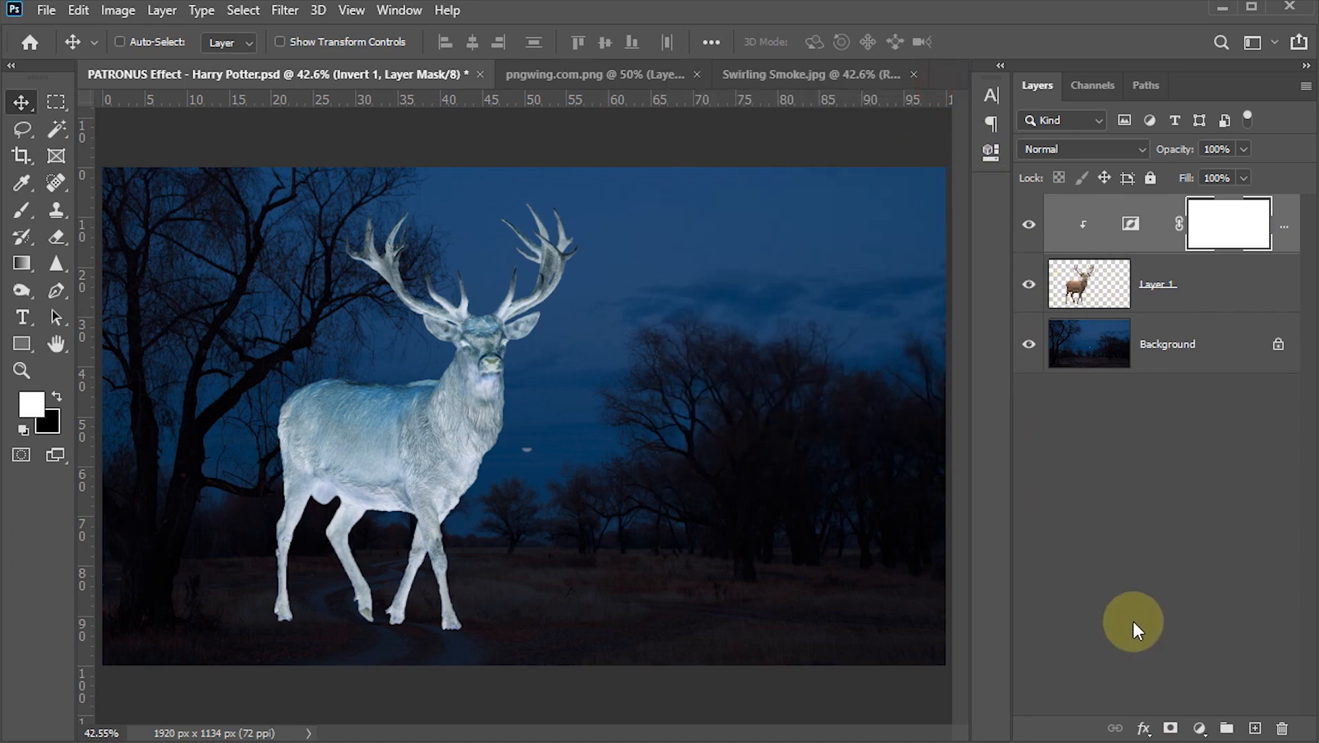
- Add a Black & White adjustment layer with the Default preset and clip it to the stag layer
left_click(1198, 728)
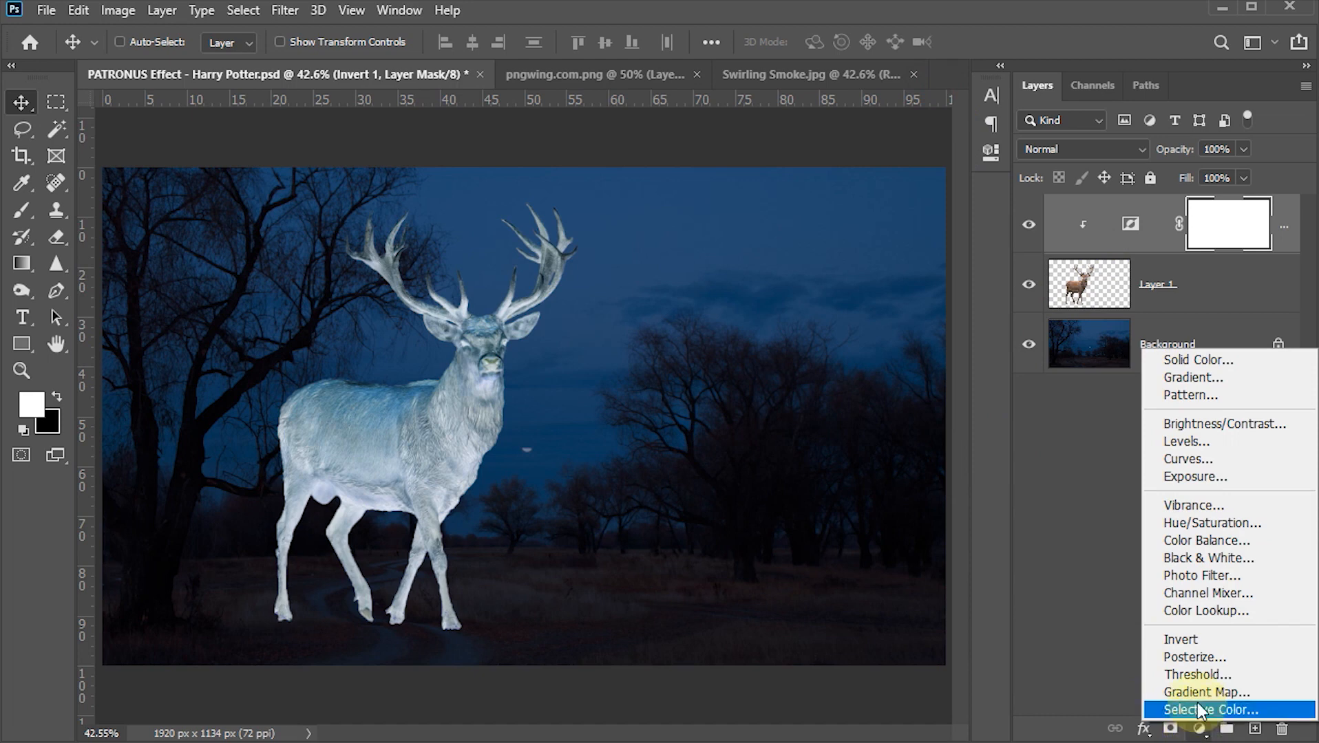
left_click(1205, 558)
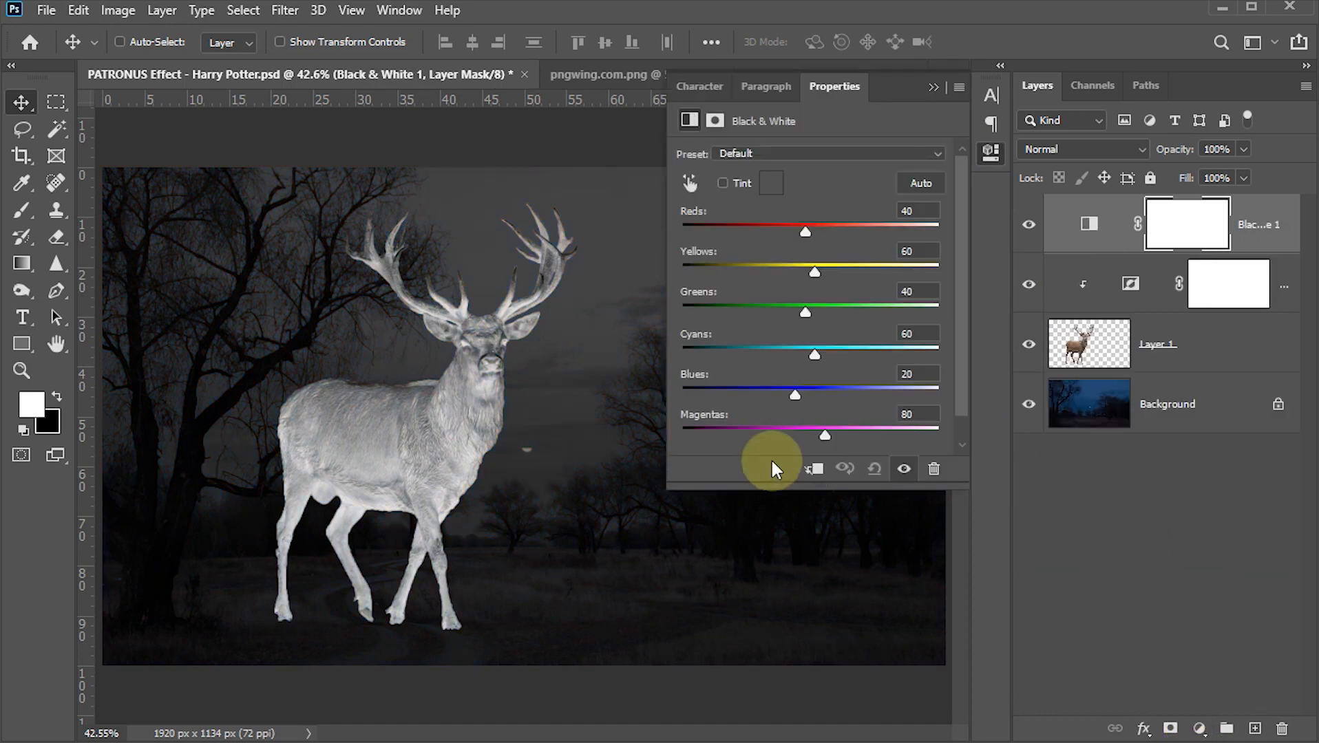
left_click(814, 468)
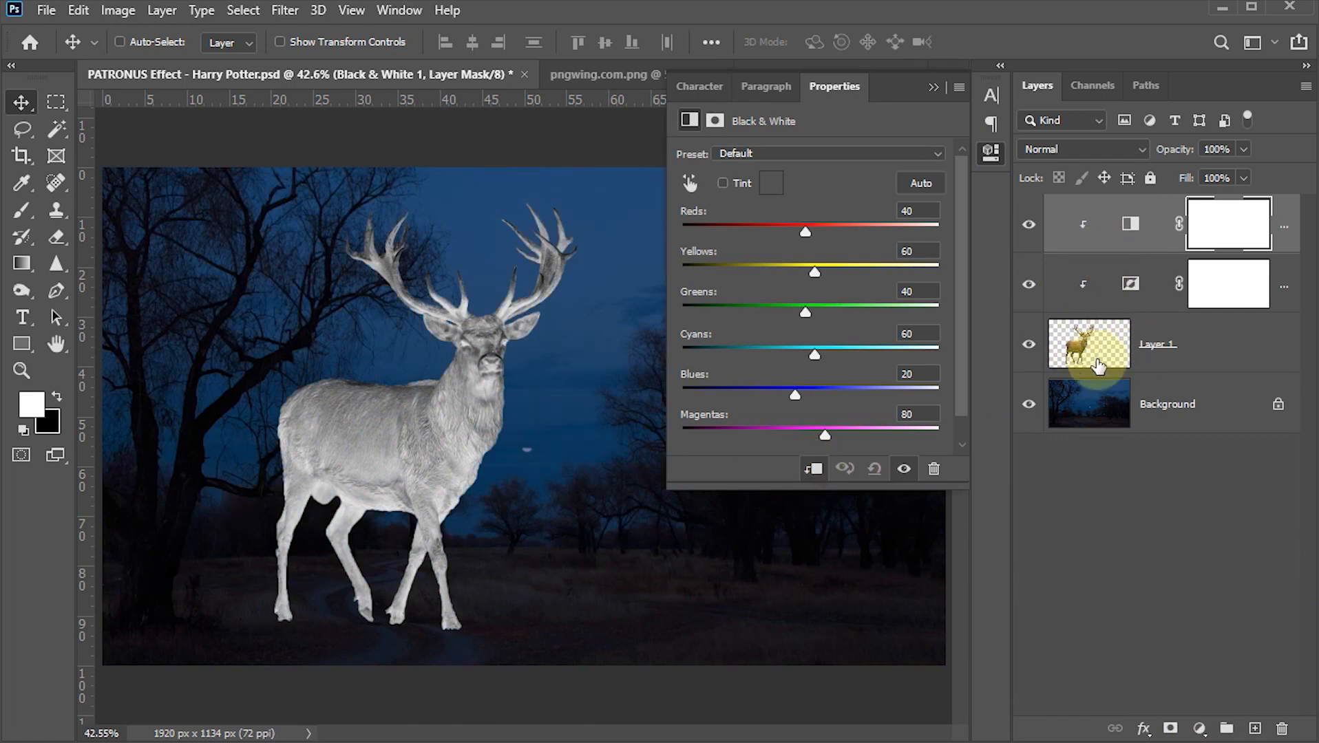
left_click(937, 87)
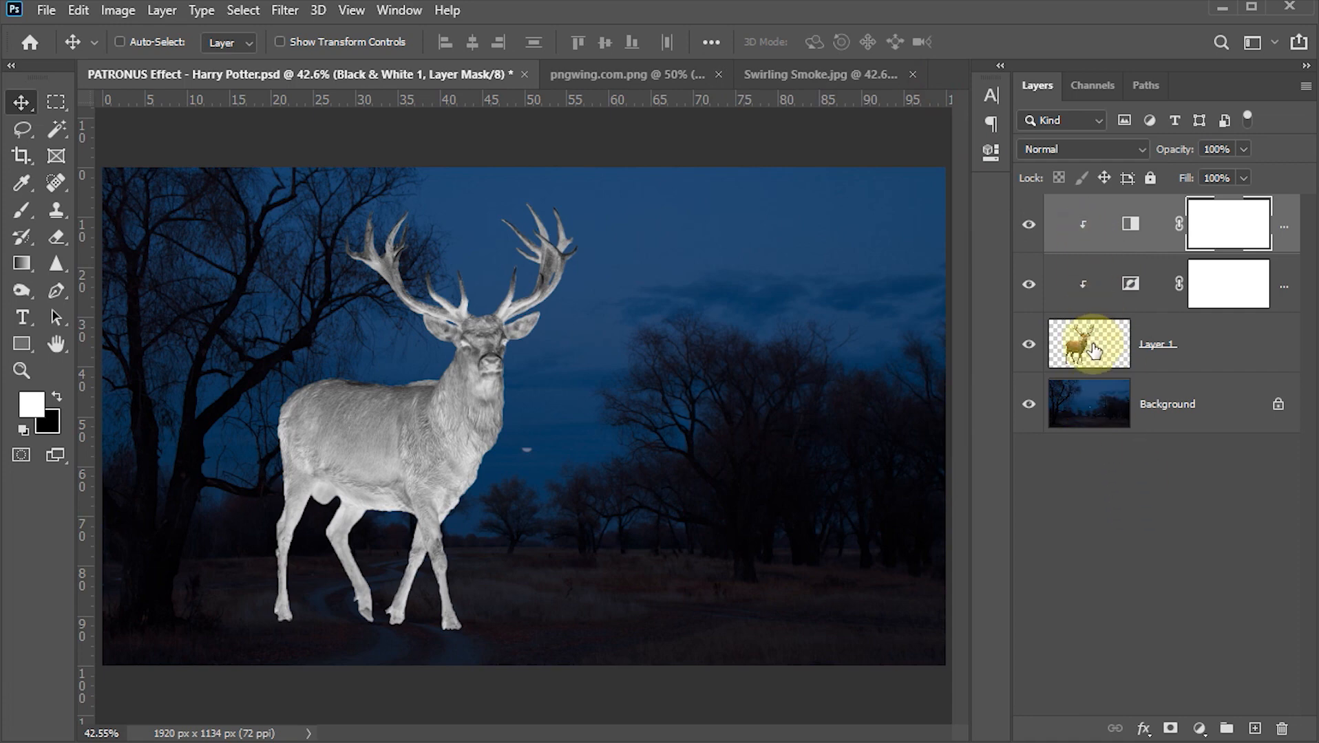
- Convert the stag layer and its two clipped adjustment layers together into one smart object
left_click(1090, 350)
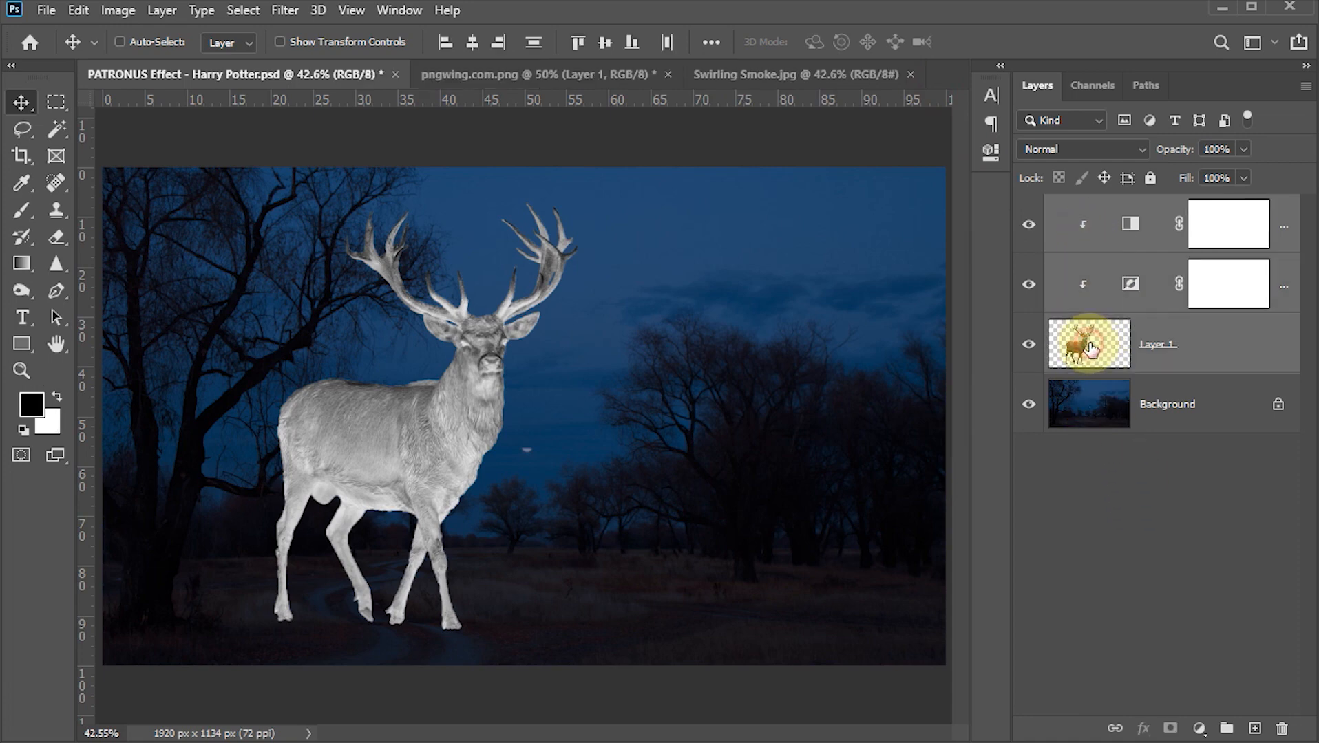
left_click(1306, 88)
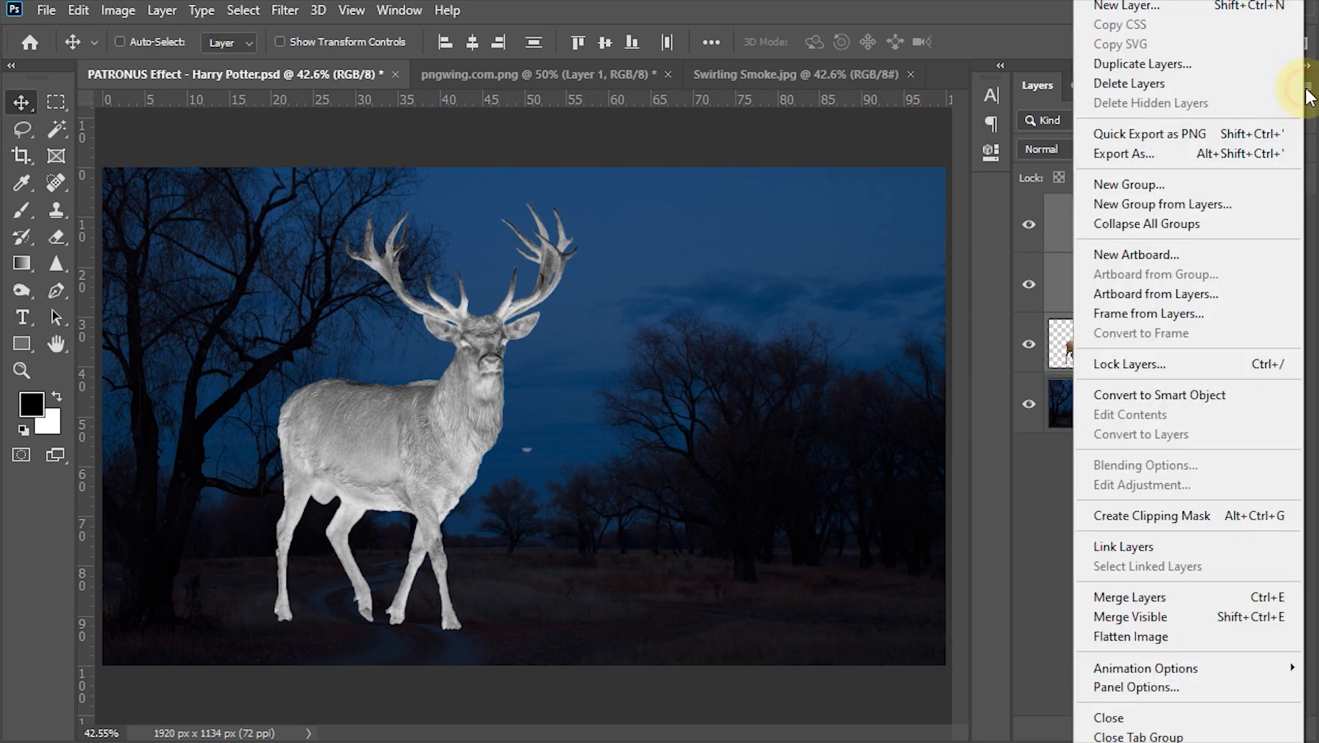
left_click(1158, 390)
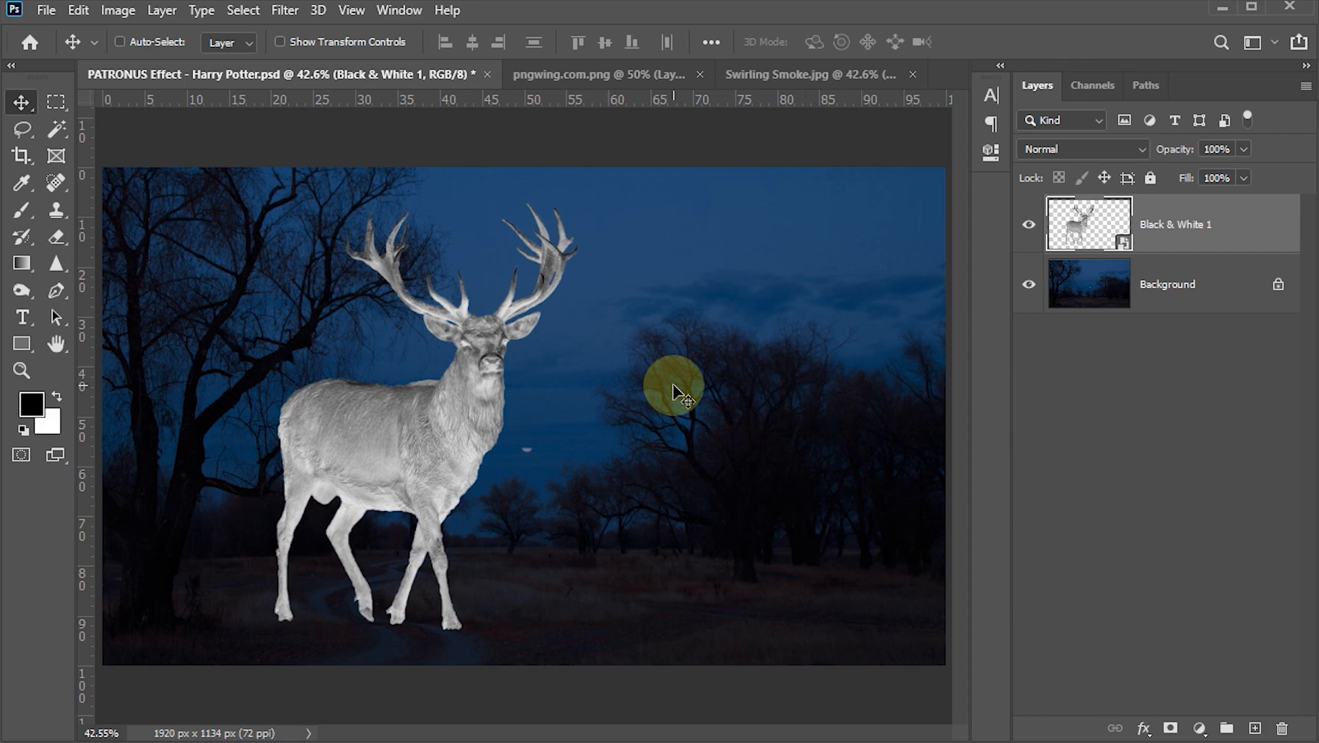
- Duplicate the stag smart object and rename the copy "Outer glow"
left_click_drag(673, 391, 671, 384, "alt")
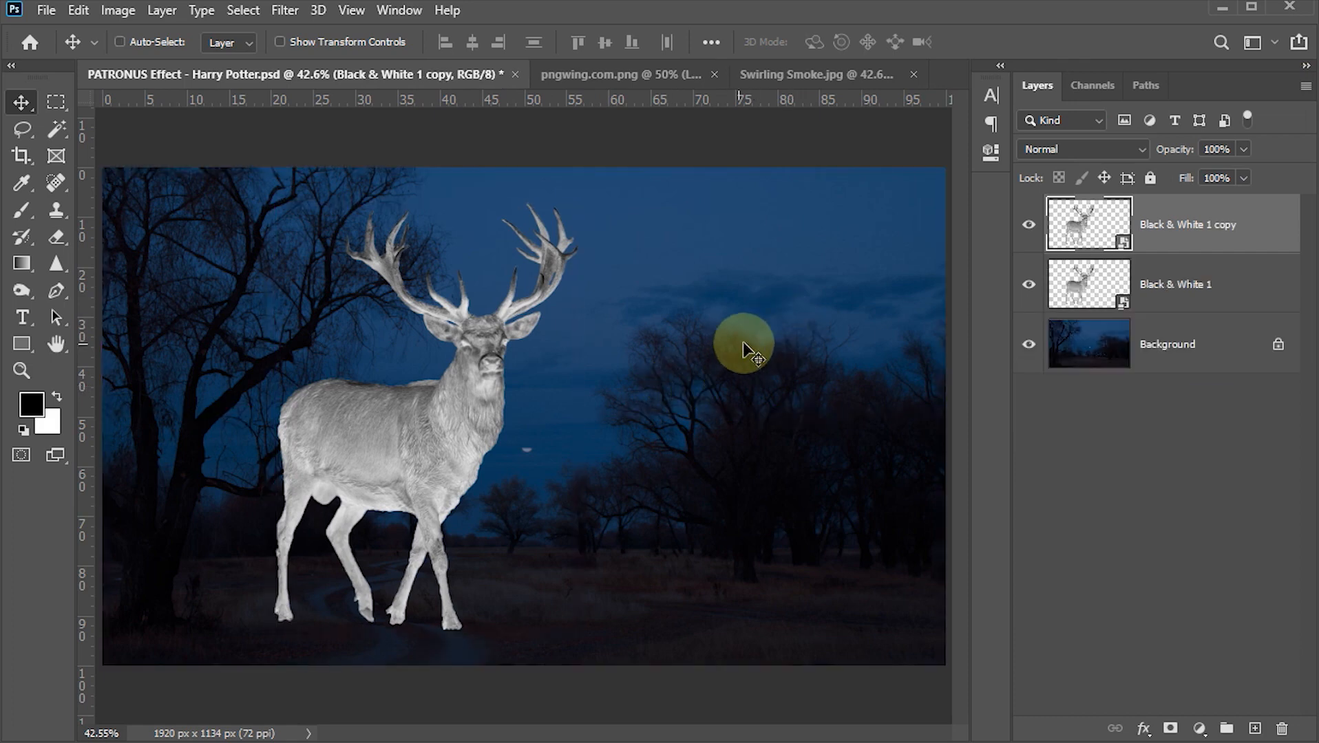
left_click(1201, 227)
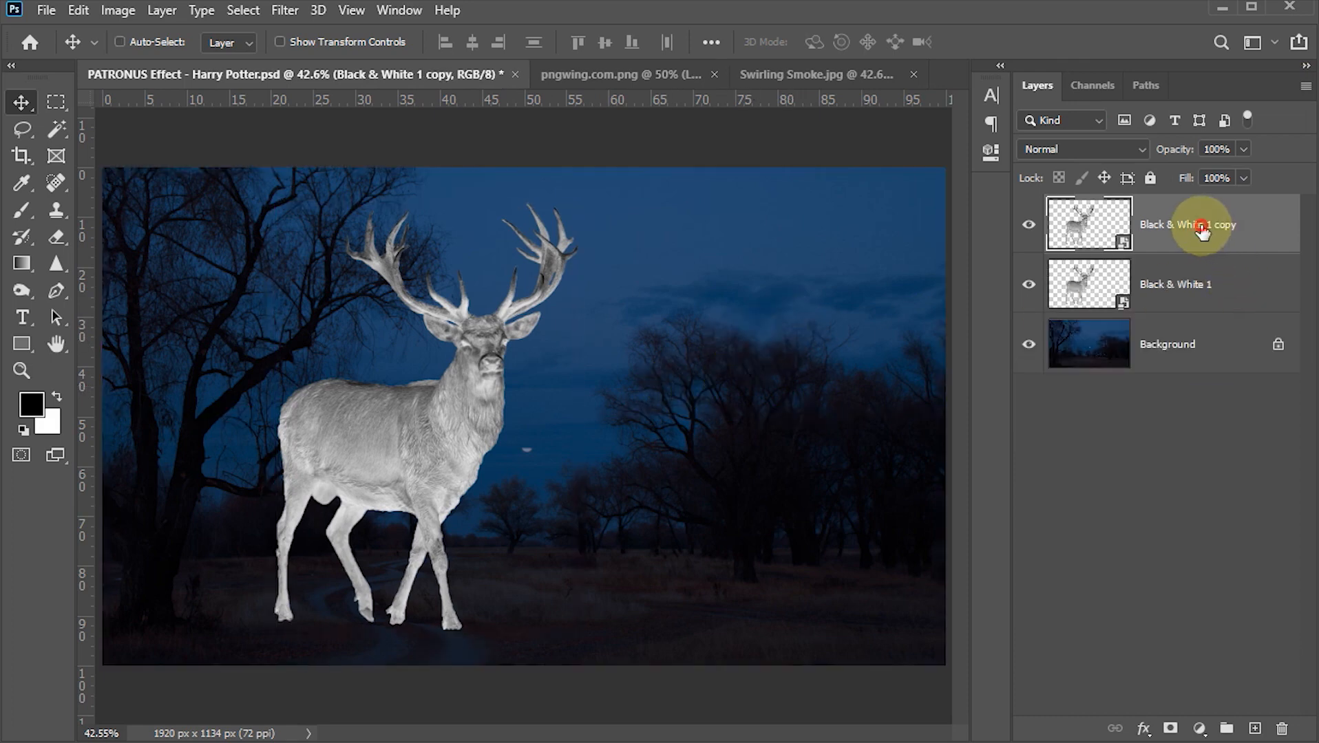
double_click(1201, 227)
type("lo")
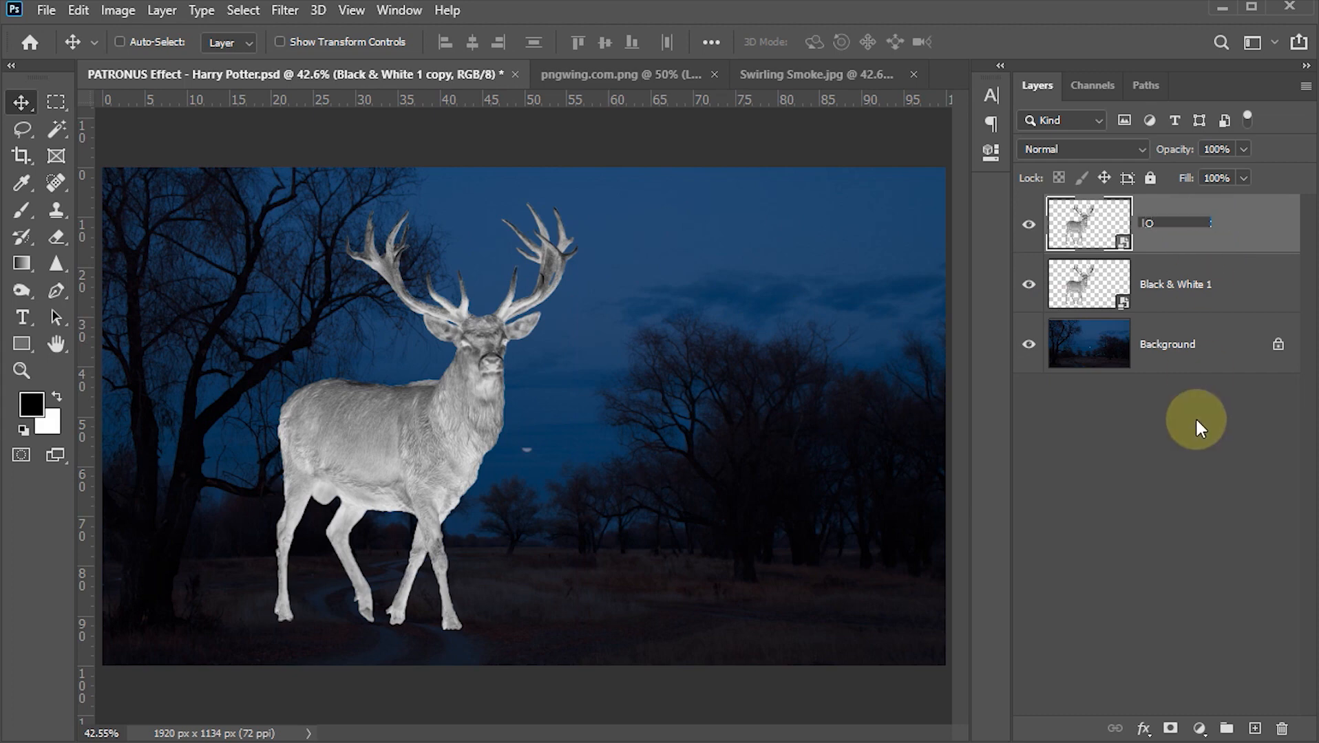
key("BackSpace")
key("BackSpace")
type("Outer glow")
left_click(1195, 426)
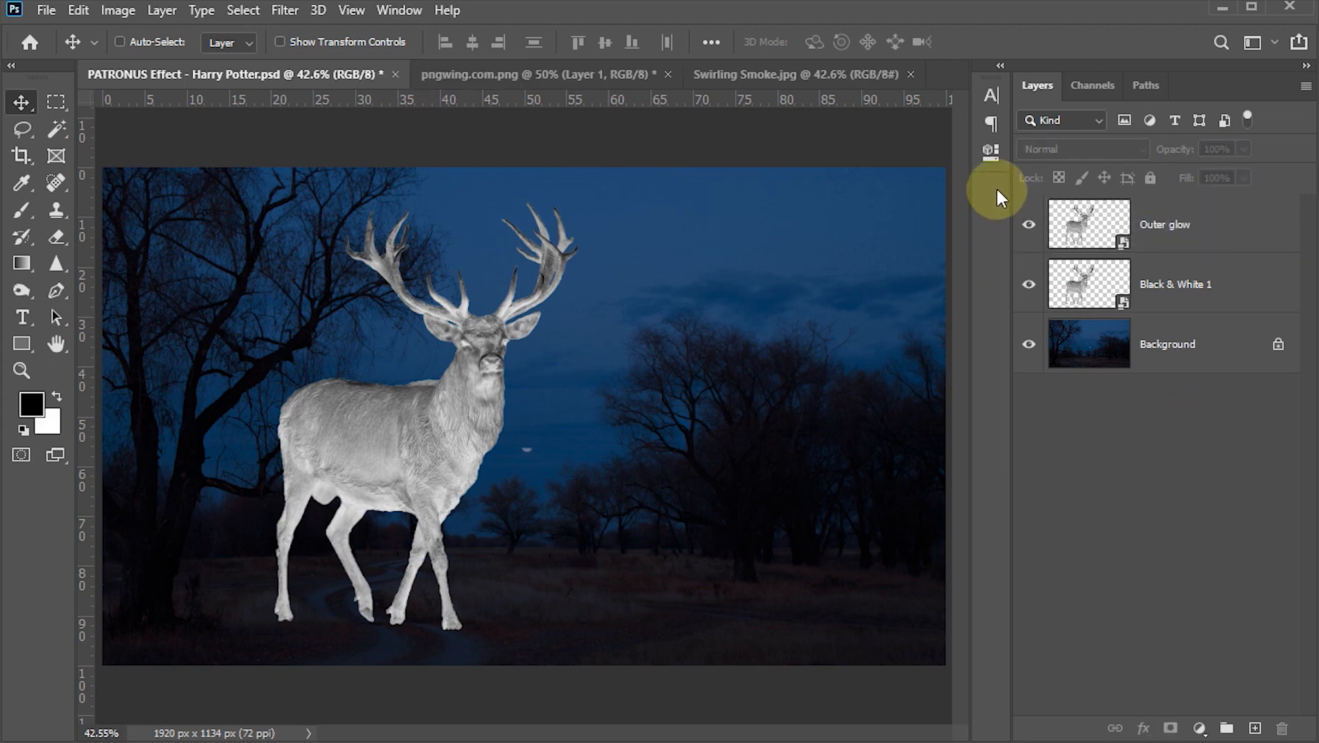
- Hide the Outer glow layer and choose the Glowing Edges filter from the Filter Gallery for the Black & White 1 layer
left_click(1028, 226)
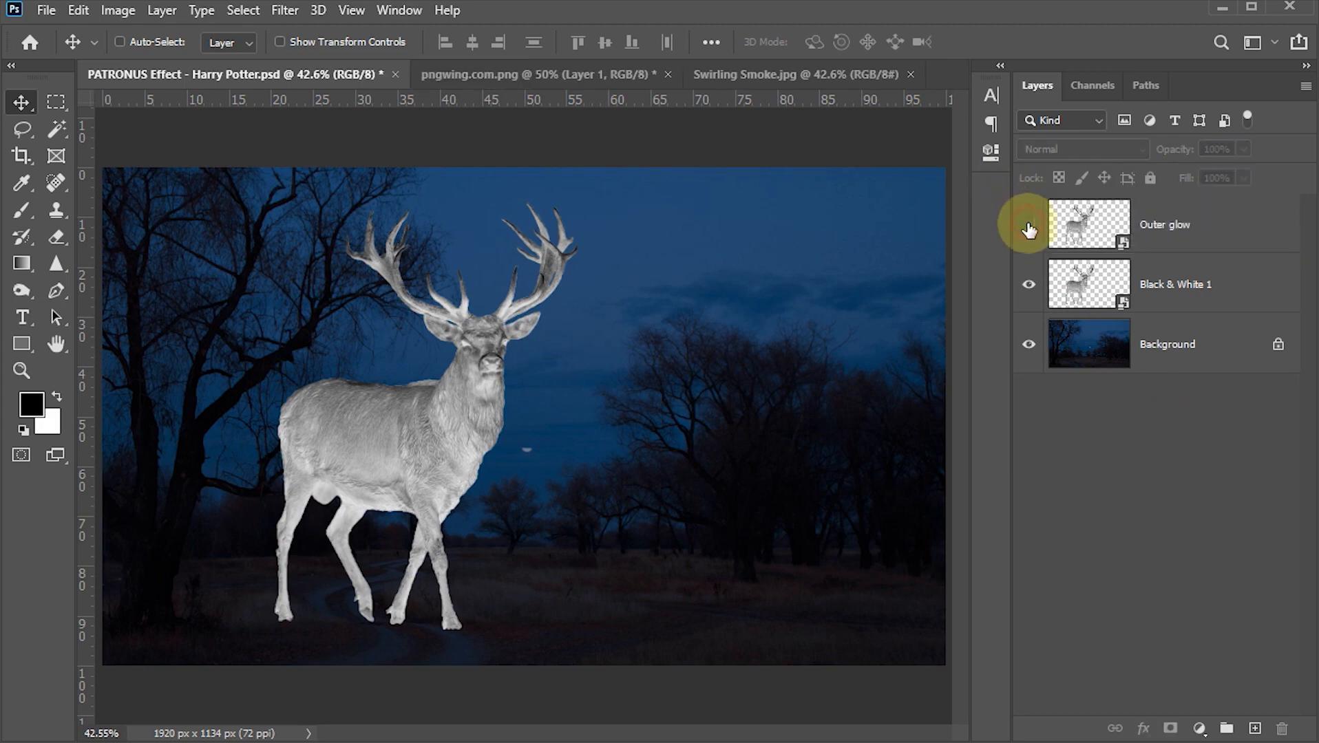
left_click(1176, 288)
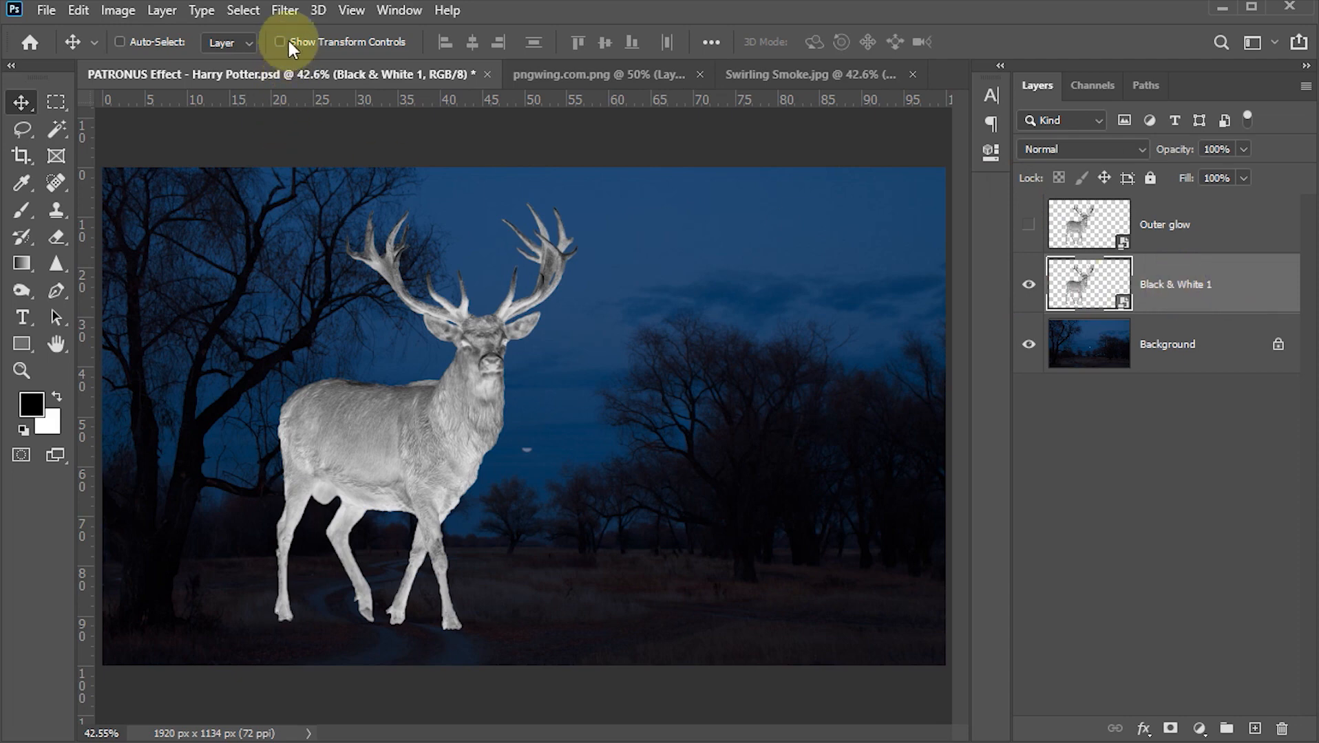
left_click(282, 11)
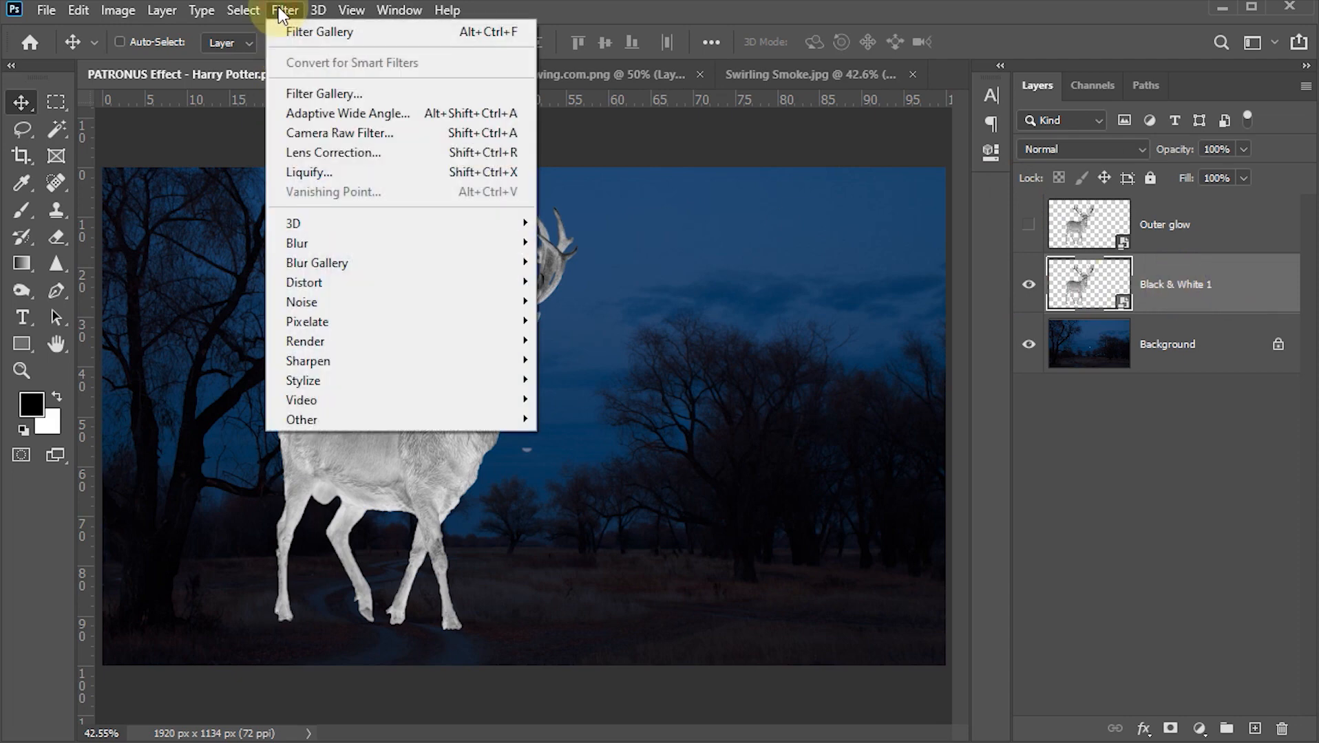
left_click(305, 93)
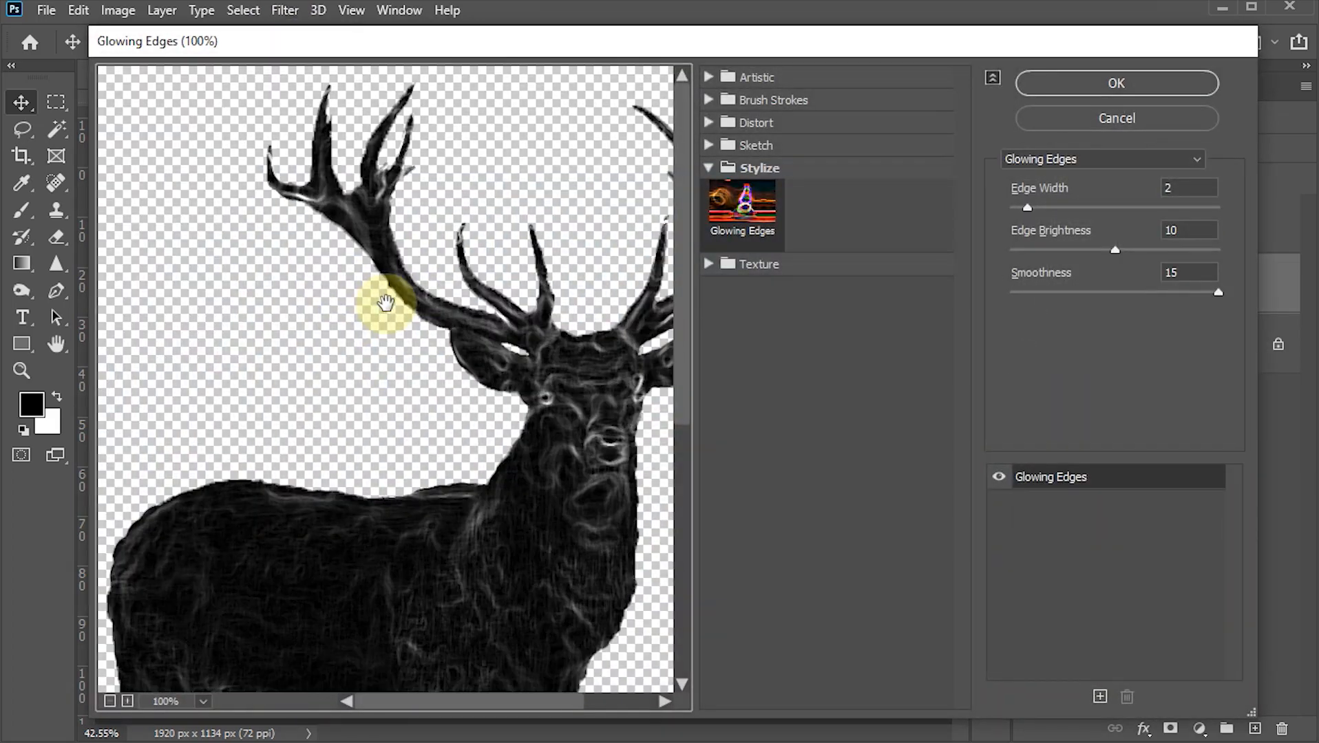
left_click(709, 168)
left_click(709, 168)
left_click(735, 223)
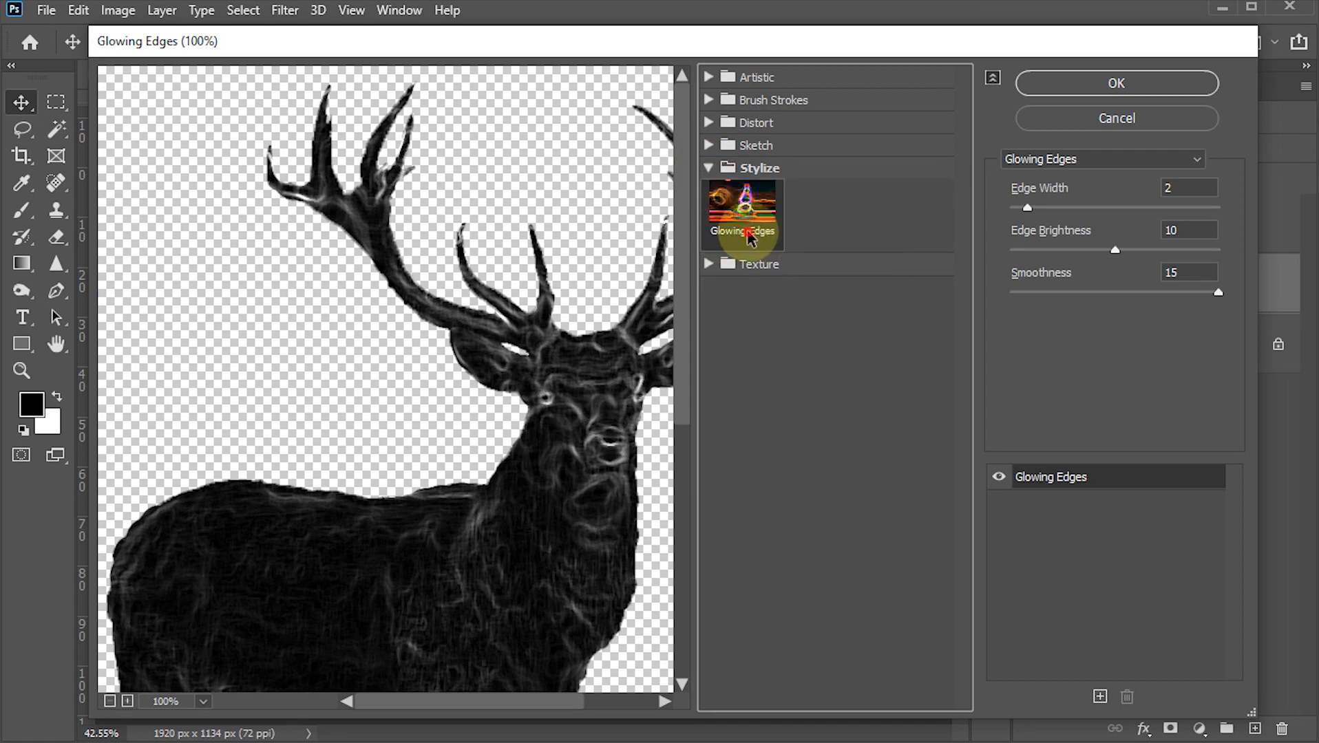
- Apply the Glowing Edges filter with edge width 2, edge brightness 12 and smoothness 15
left_click(1185, 187)
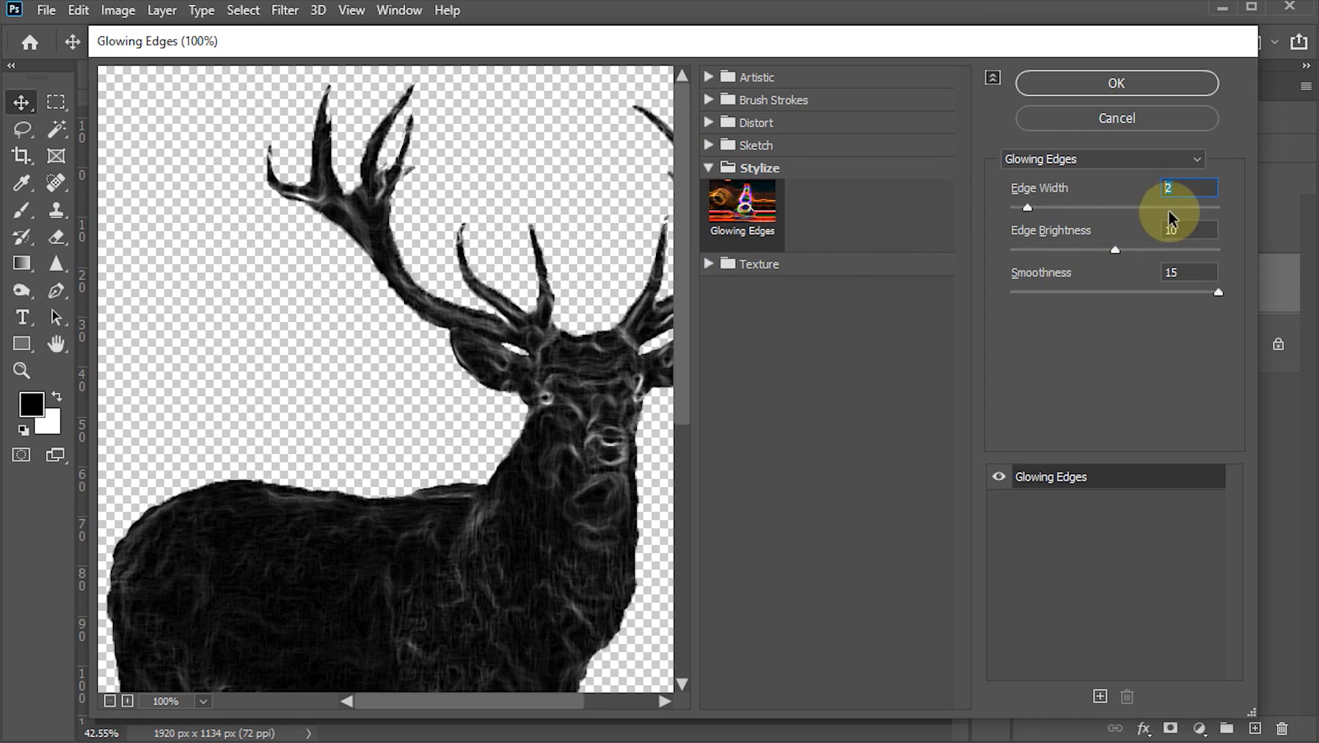
type("2")
left_click(1205, 231)
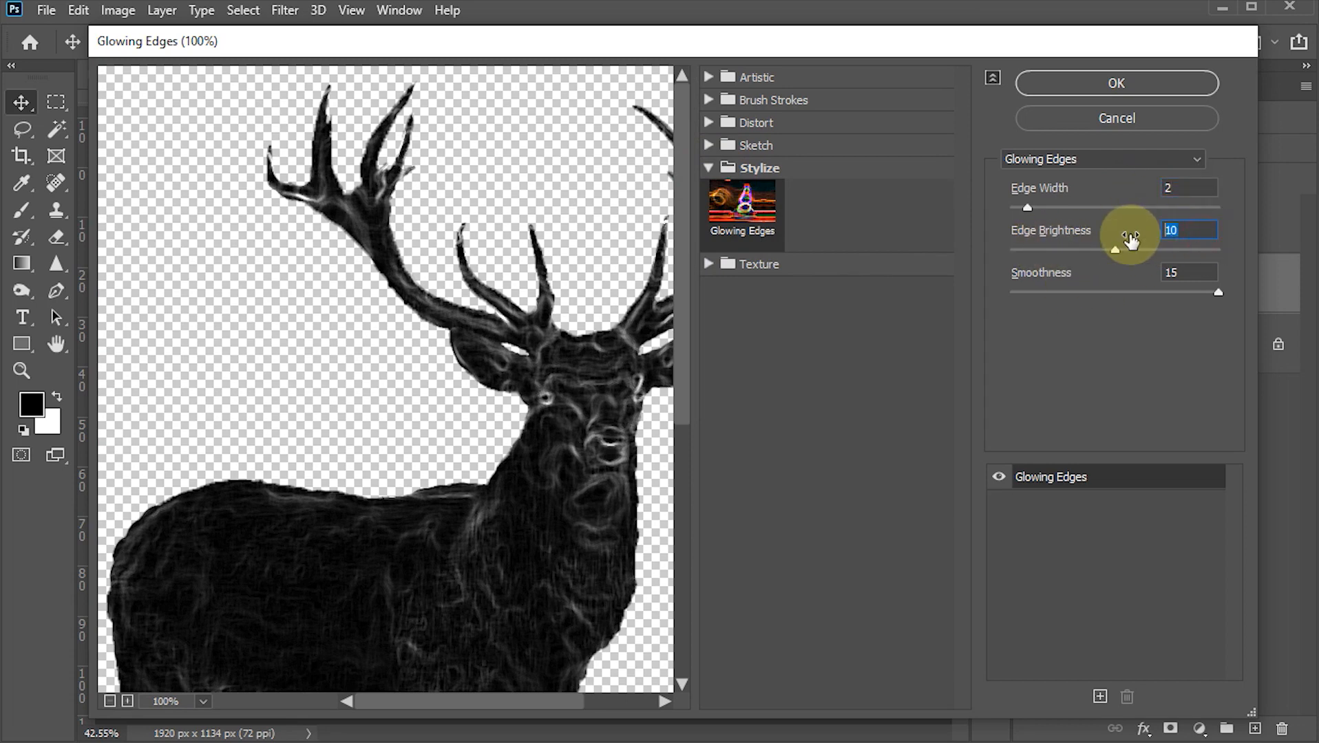
type("12")
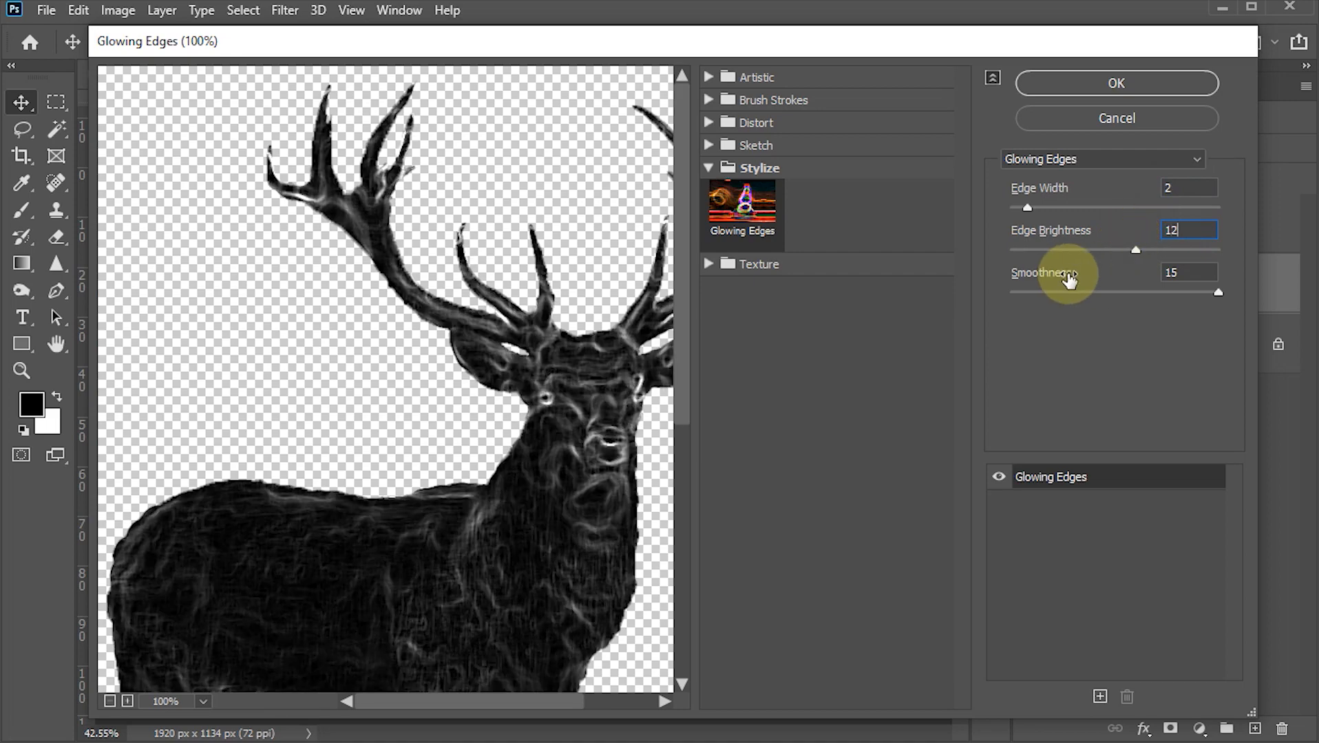
left_click(1178, 273)
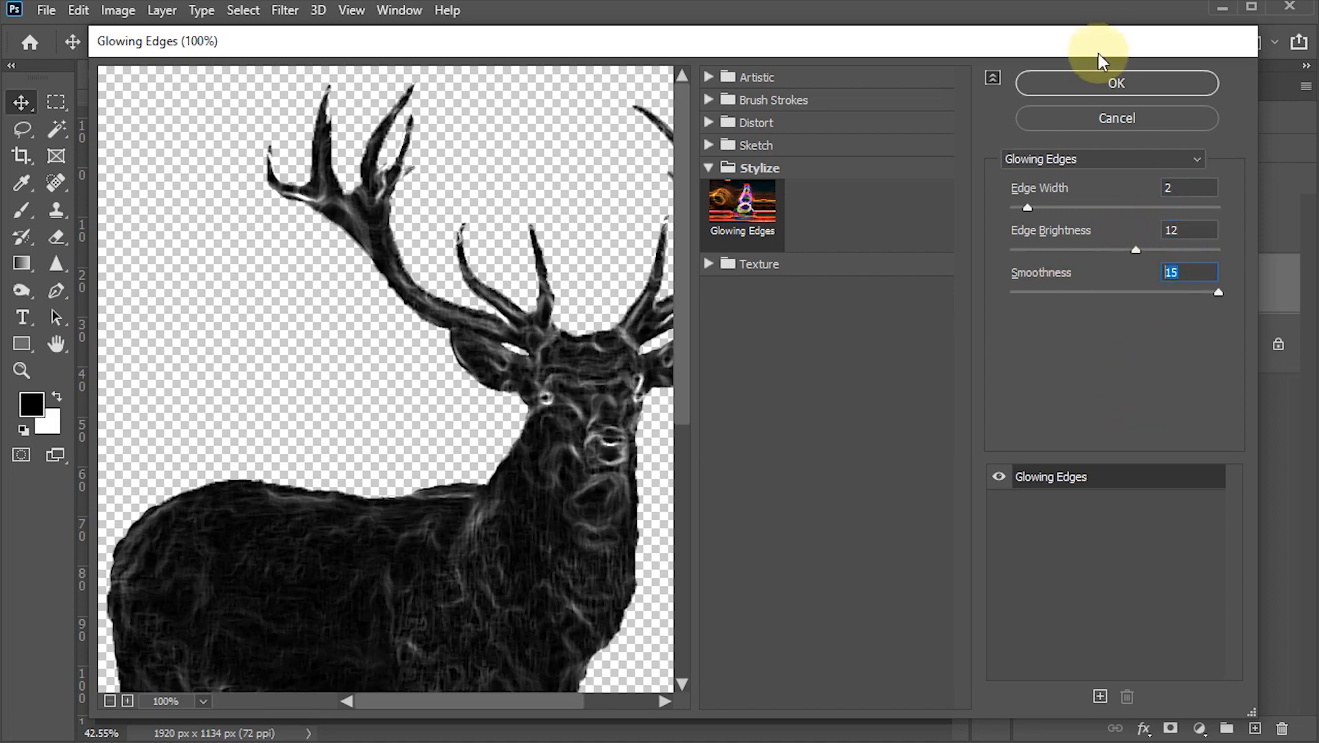
left_click(1100, 81)
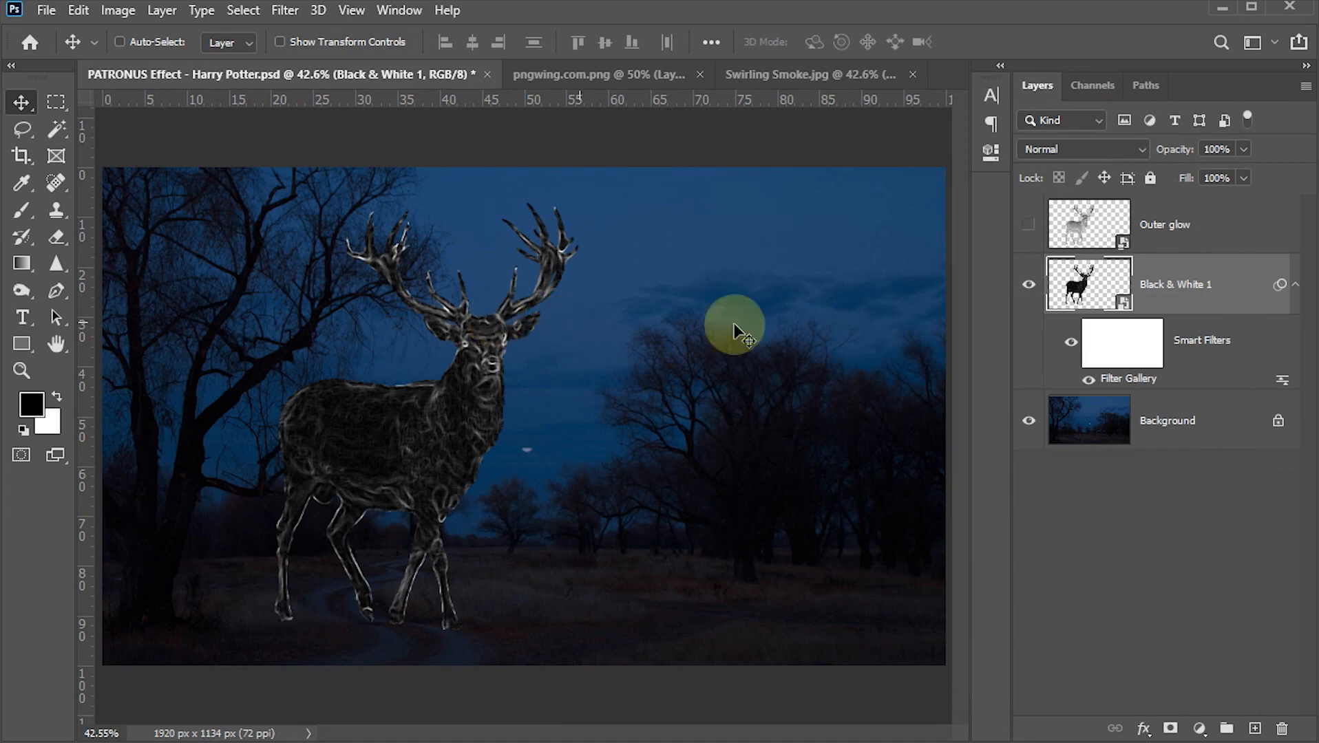
- Set the Black & White 1 layer's blend mode to Color Dodge and save the document
left_click(1140, 149)
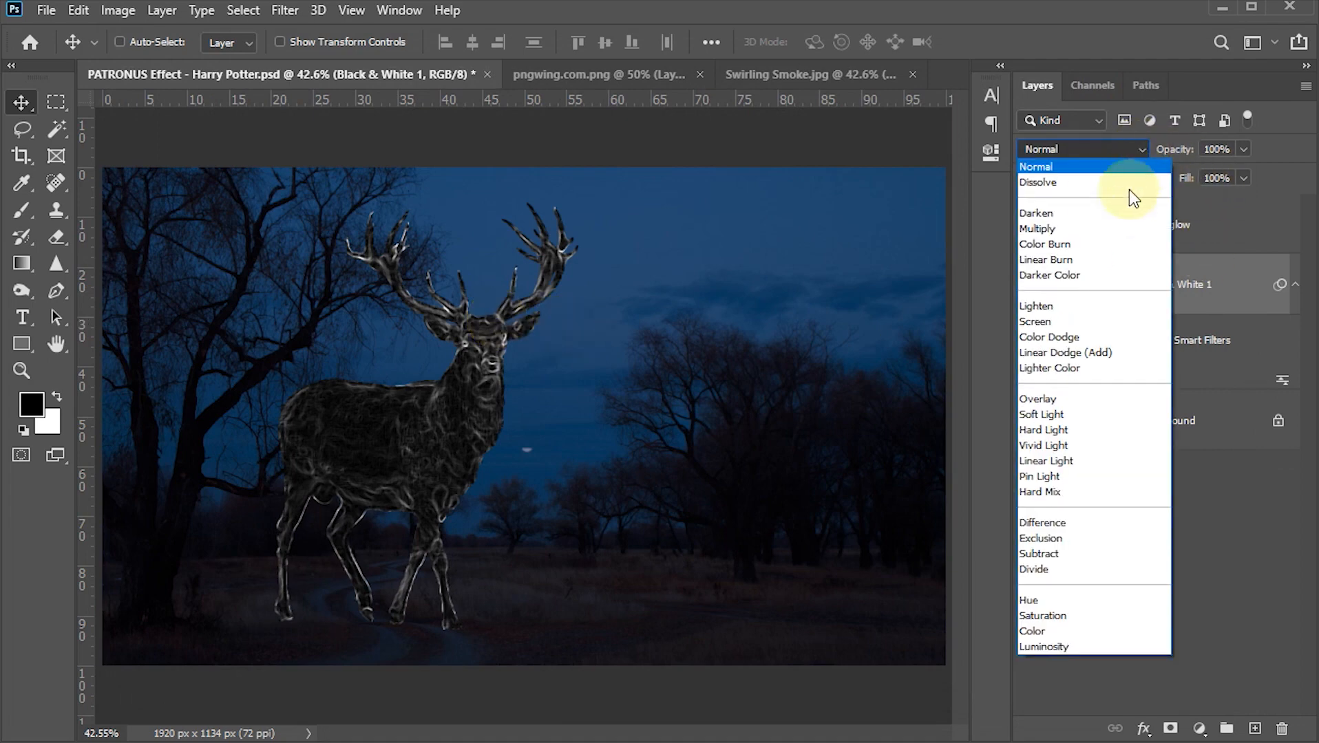
left_click(1048, 337)
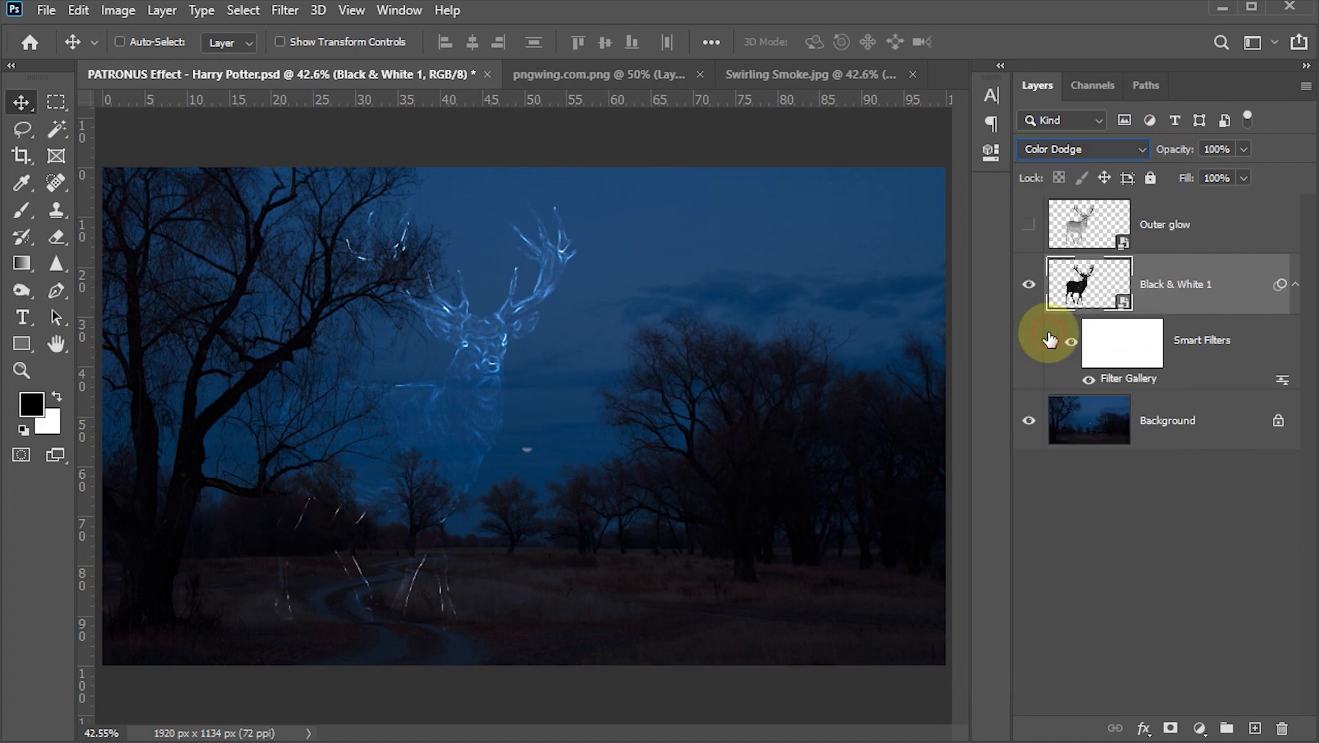
key("ctrl+s")
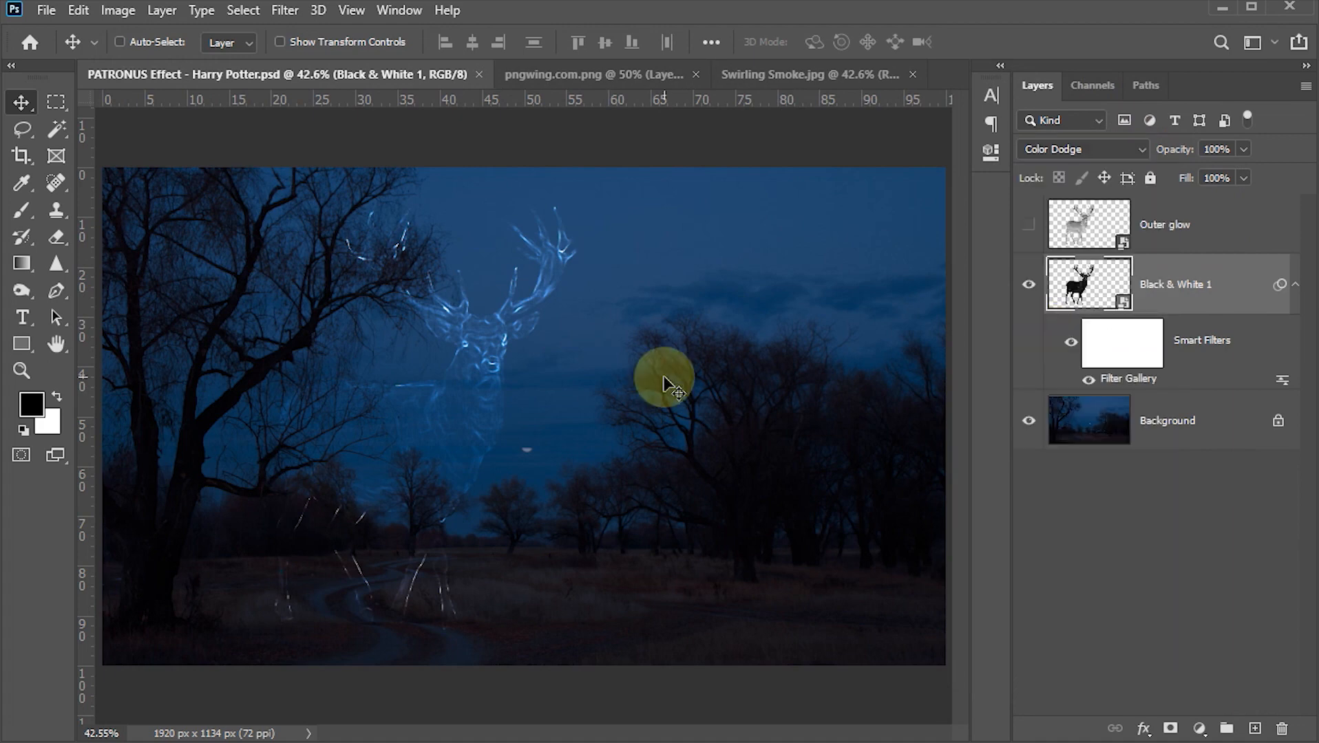
- Add an Outer Glow layer style to the Black & White 1 layer with Vivid Light blending and 50% opacity
double_click(1247, 302)
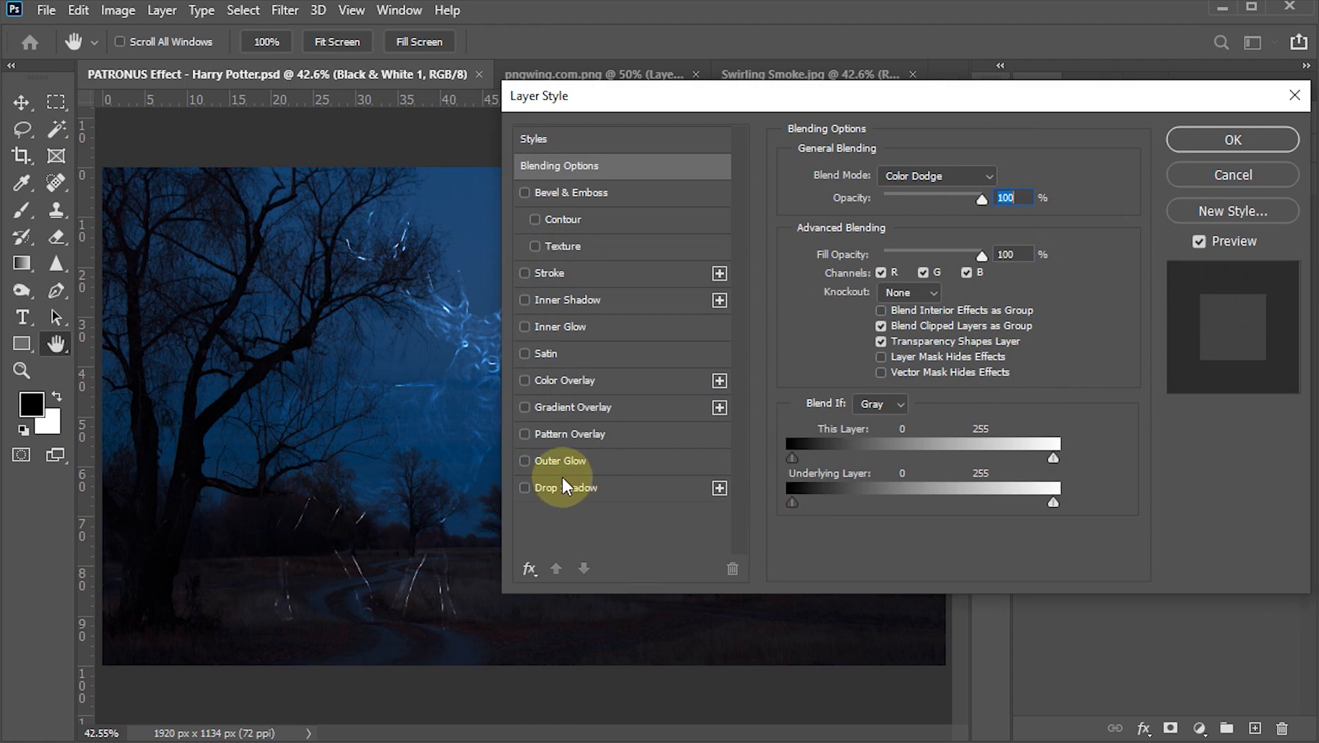
left_click(526, 459)
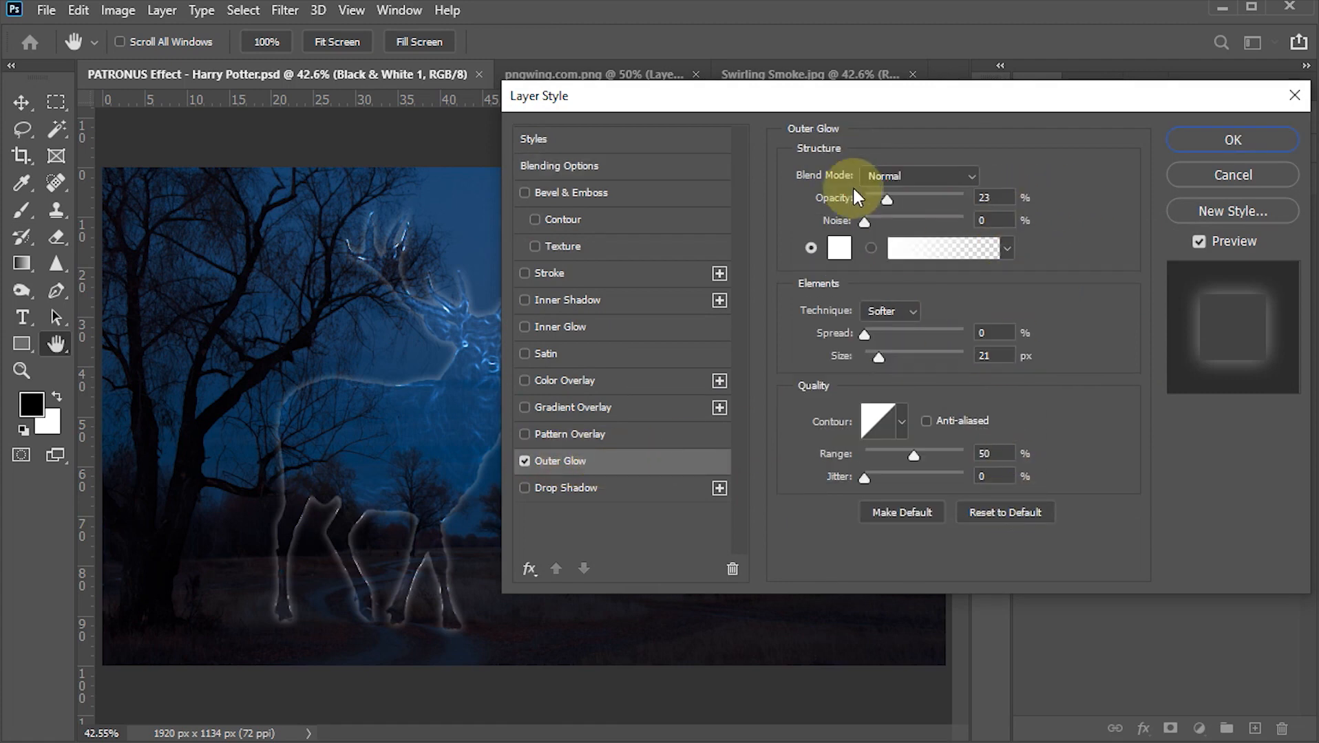
left_click(967, 176)
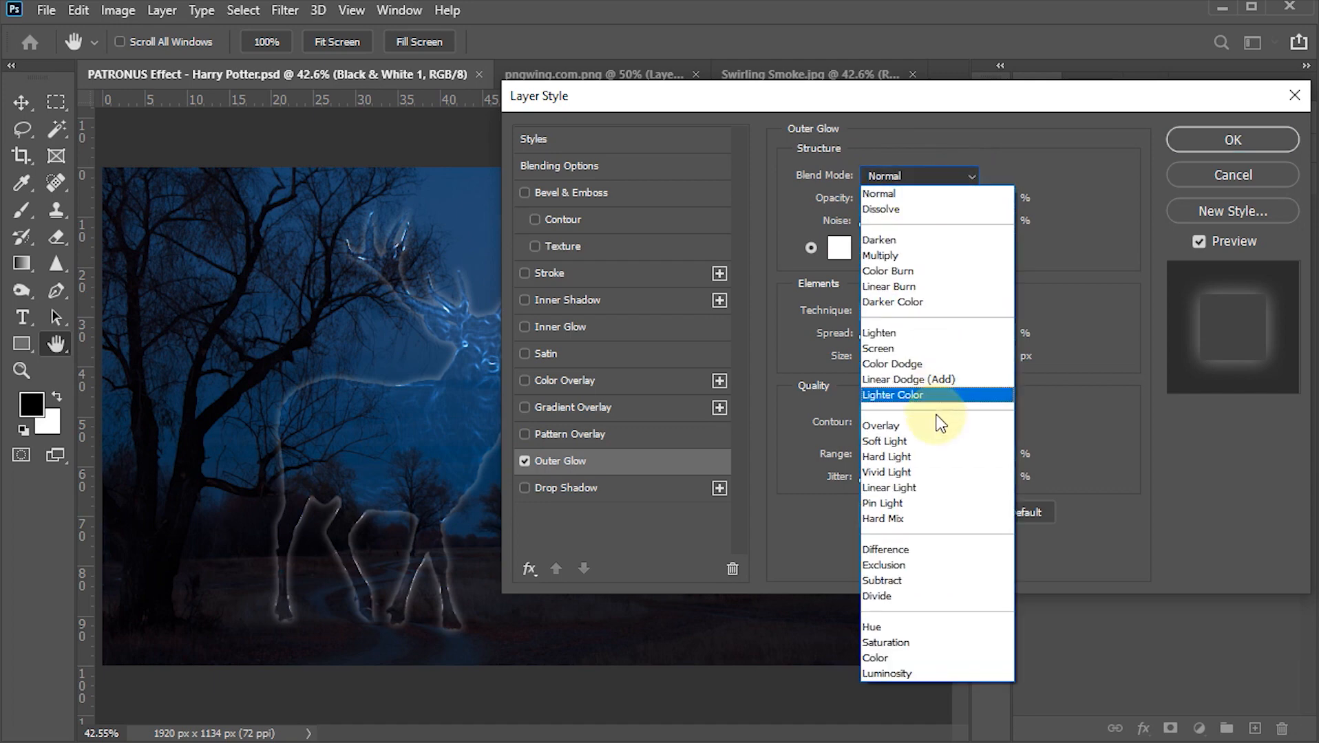
left_click(895, 472)
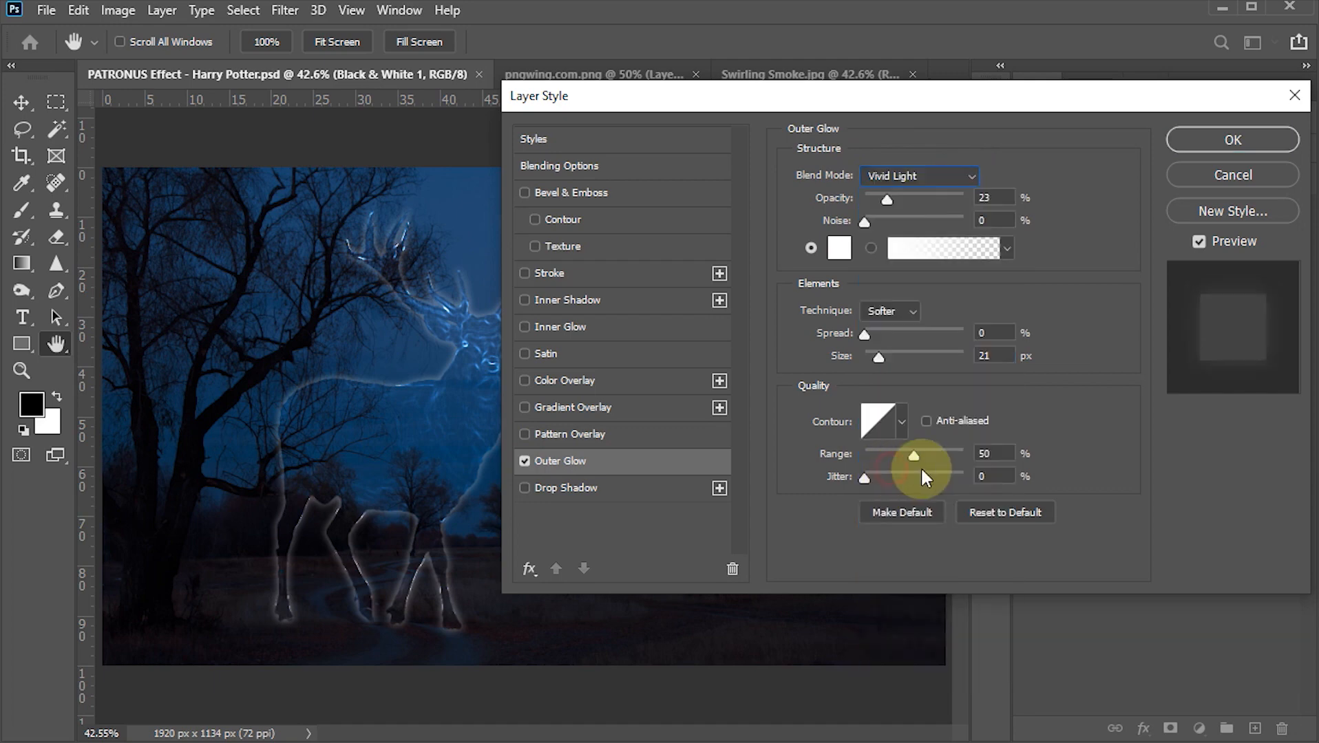
left_click(985, 198)
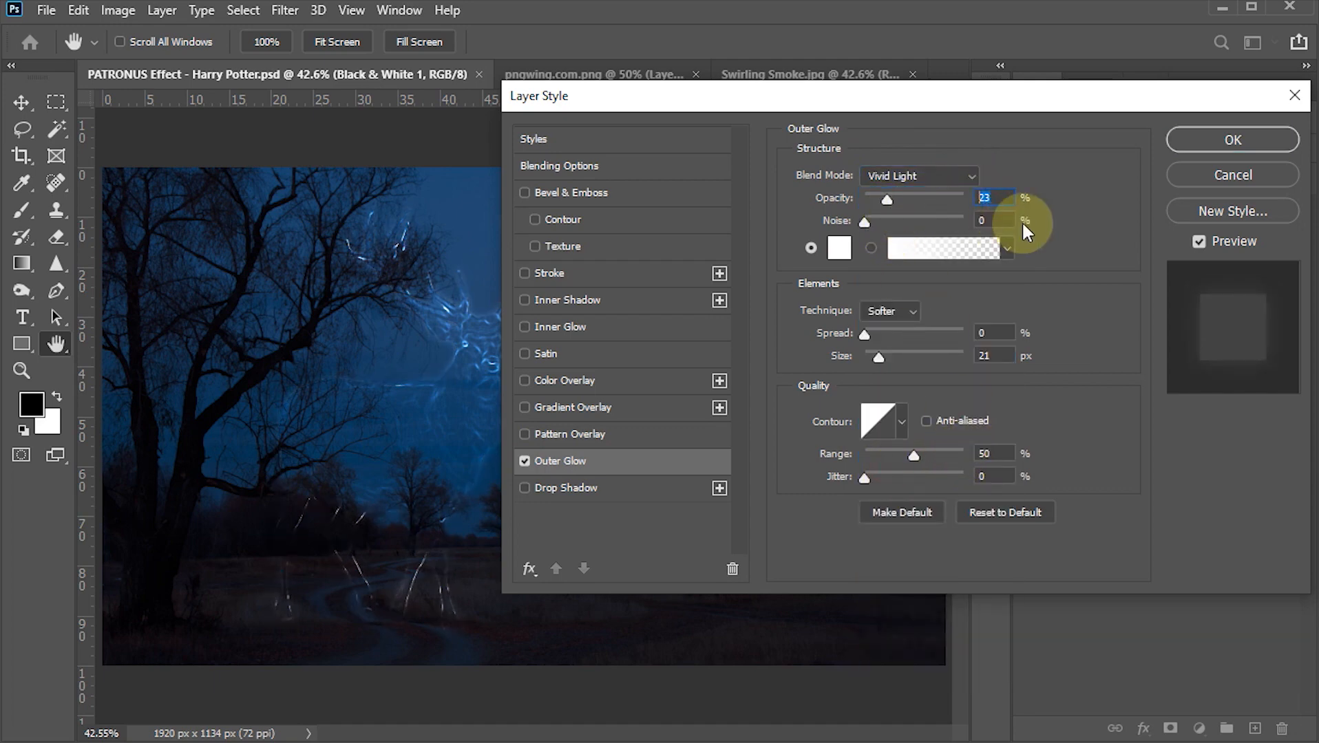
type("50")
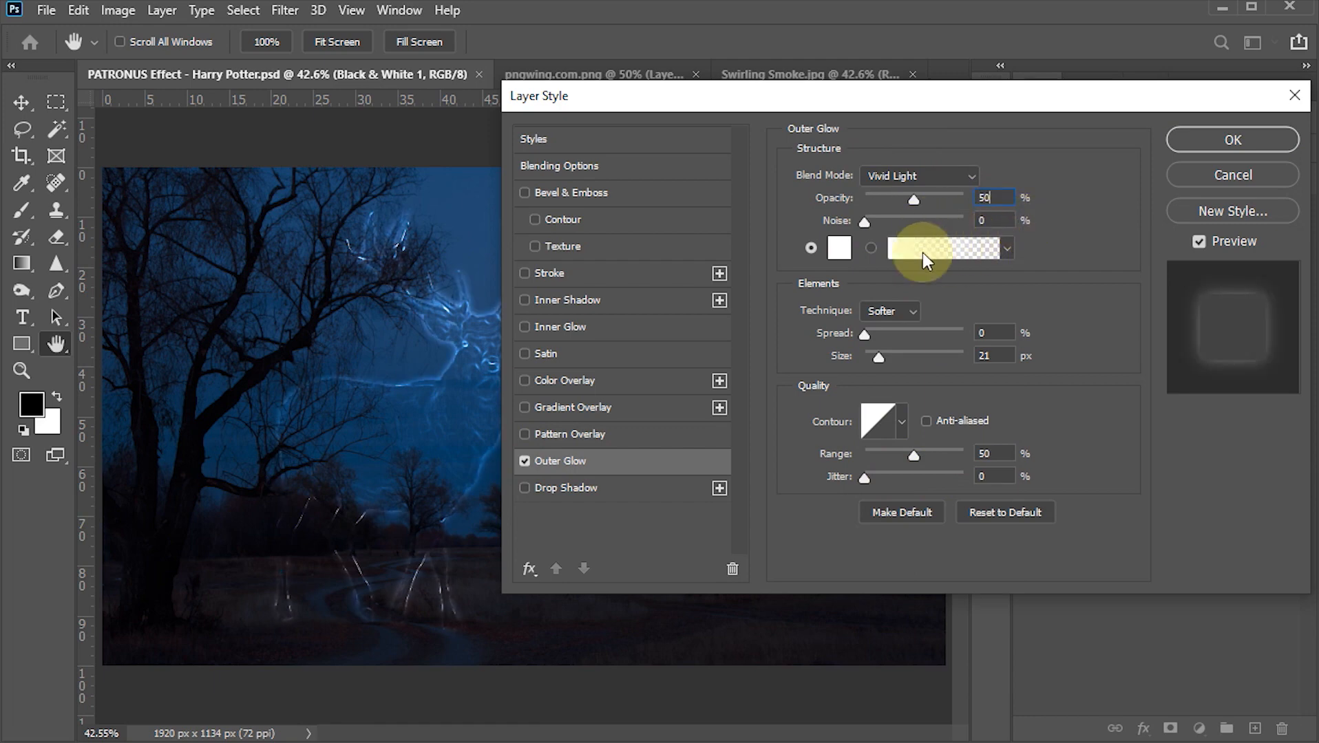
- Configure the outer glow with white color ffffff, 0% spread, 40 px size and 50% range, keeping the linear contour
left_click(839, 250)
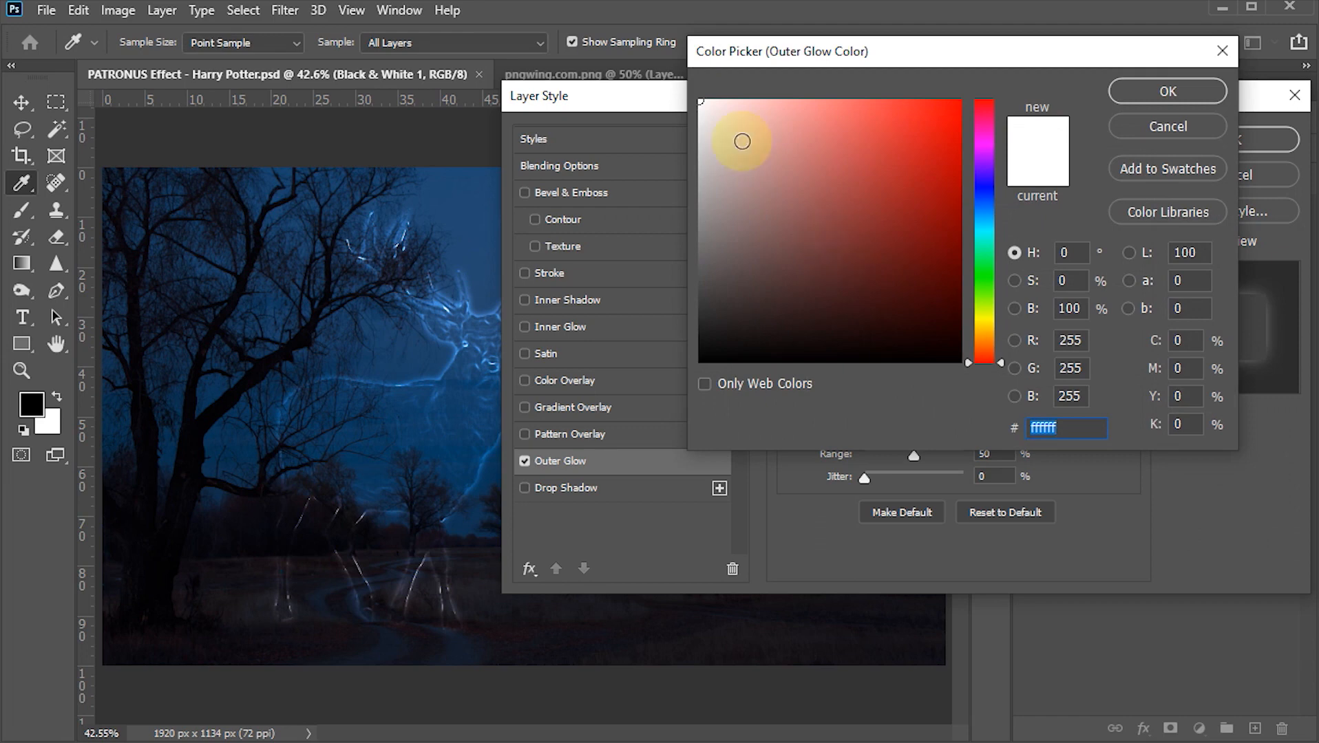
left_click(1146, 92)
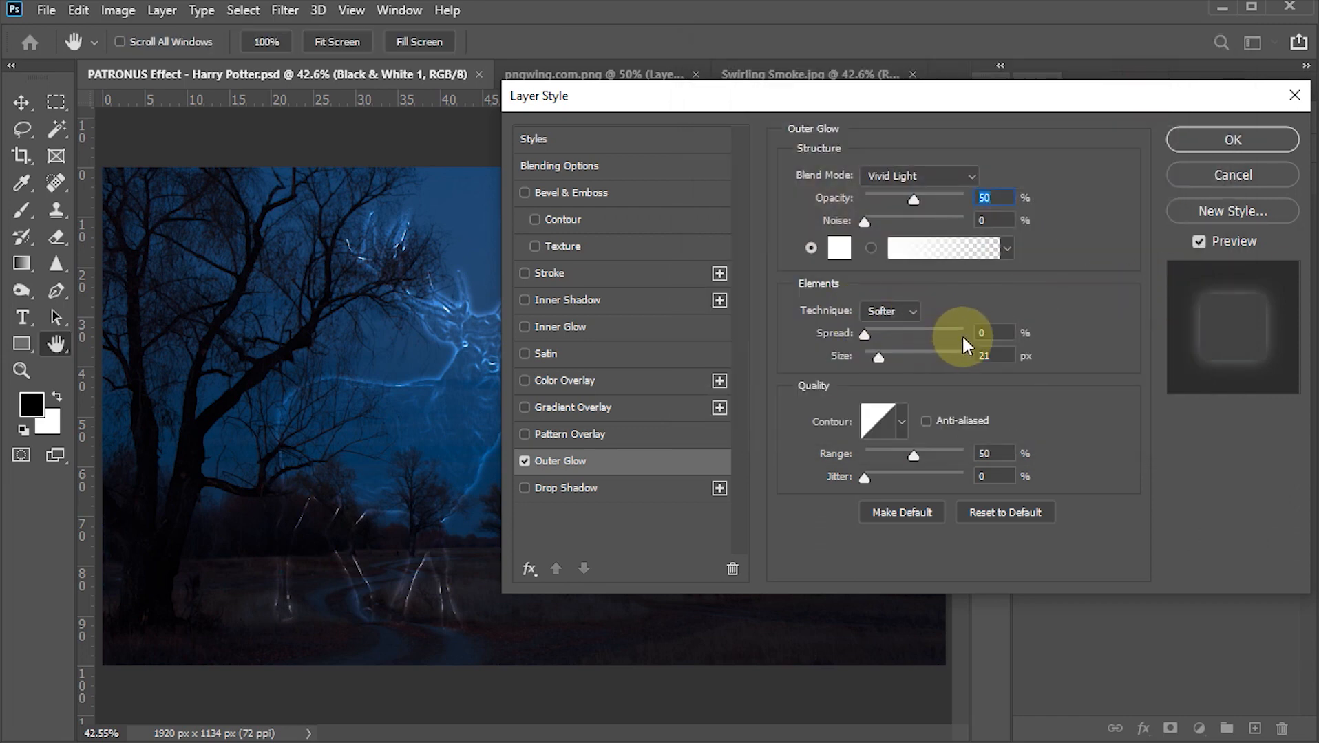
left_click(994, 333)
left_click(991, 356)
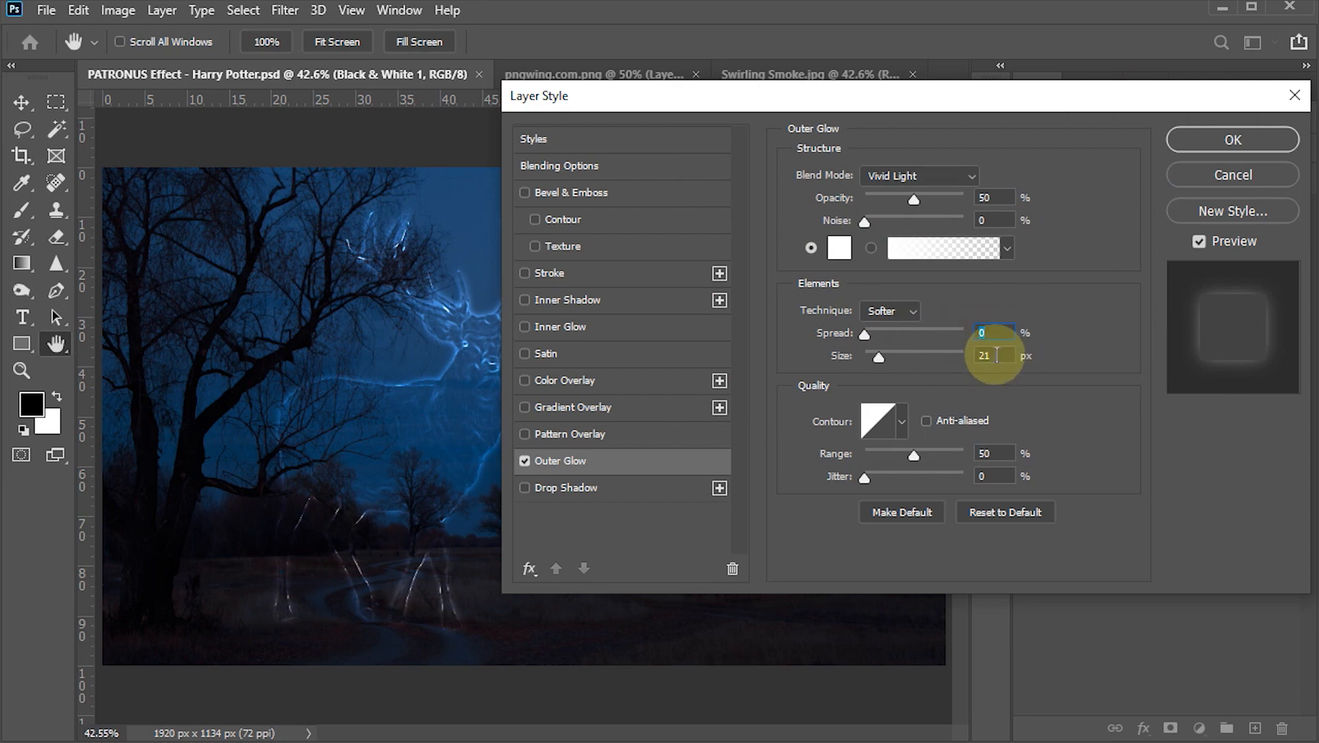
type("40")
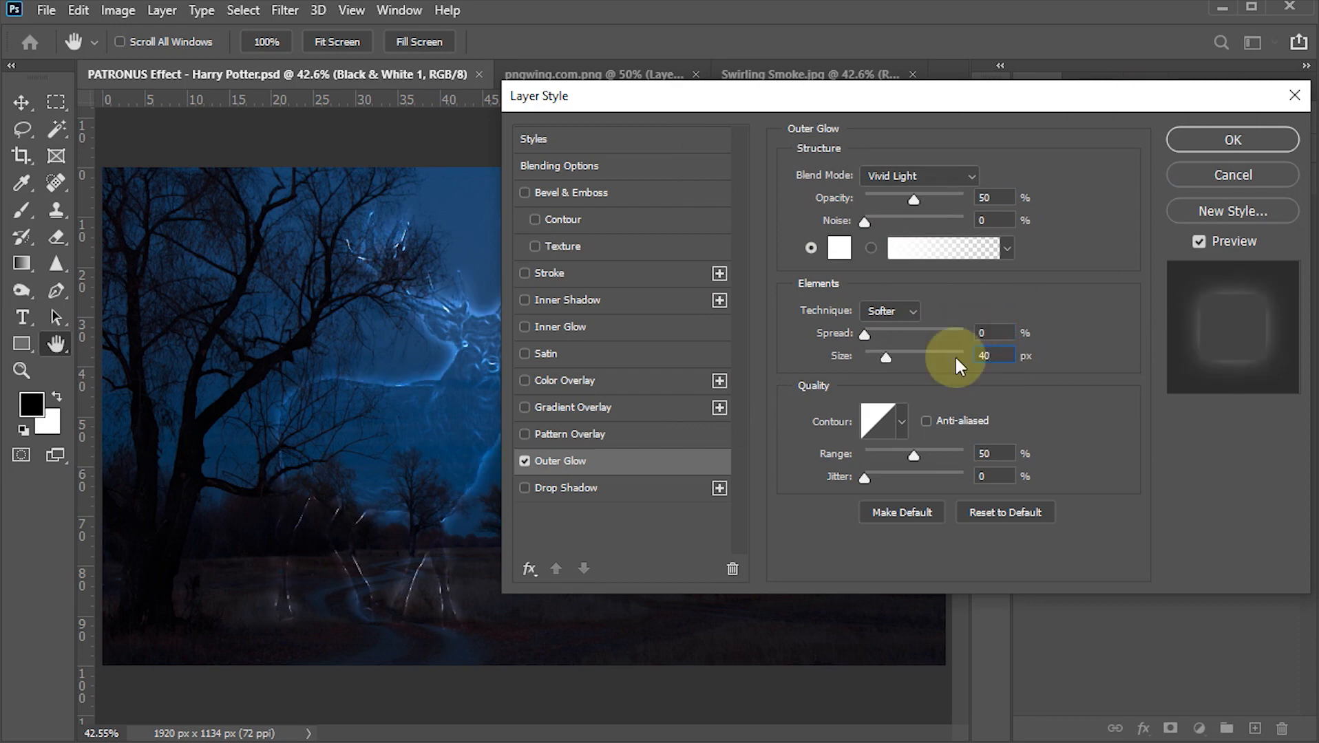
left_click(988, 458)
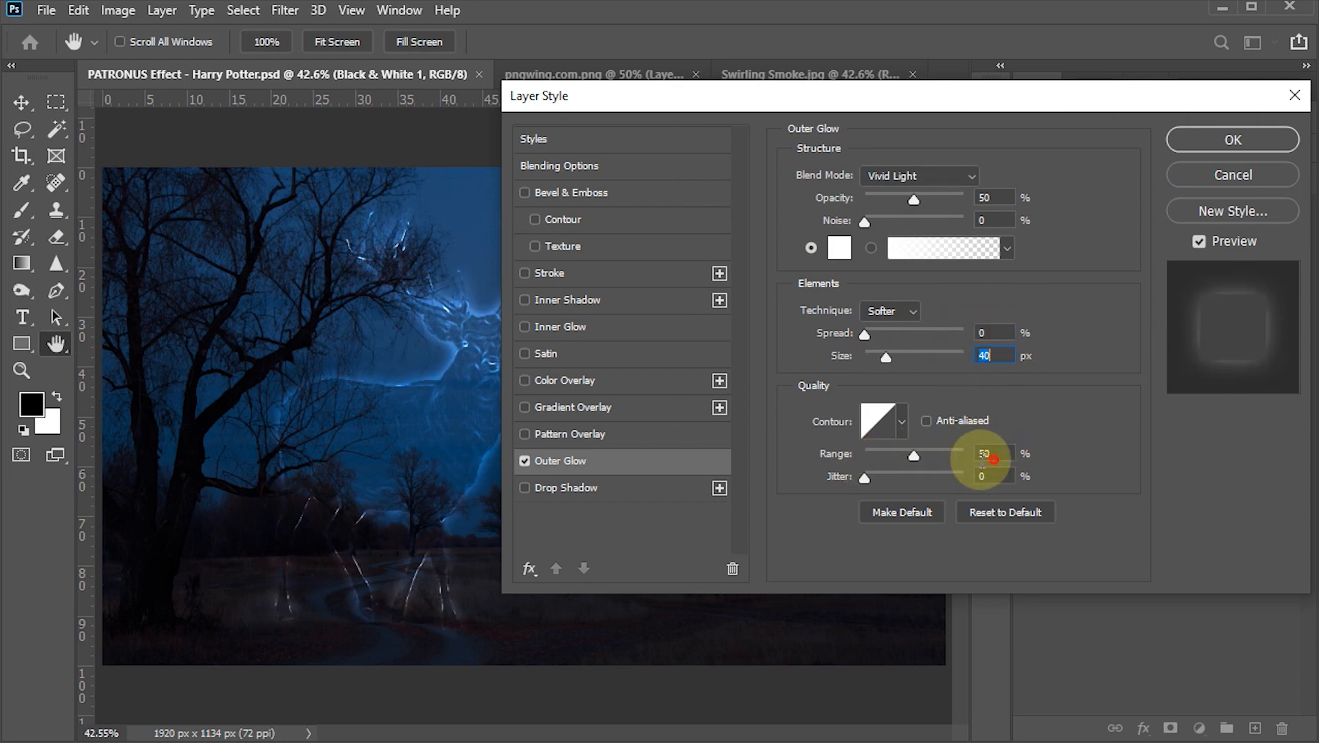
left_click_drag(983, 460, 969, 460)
left_click(902, 423)
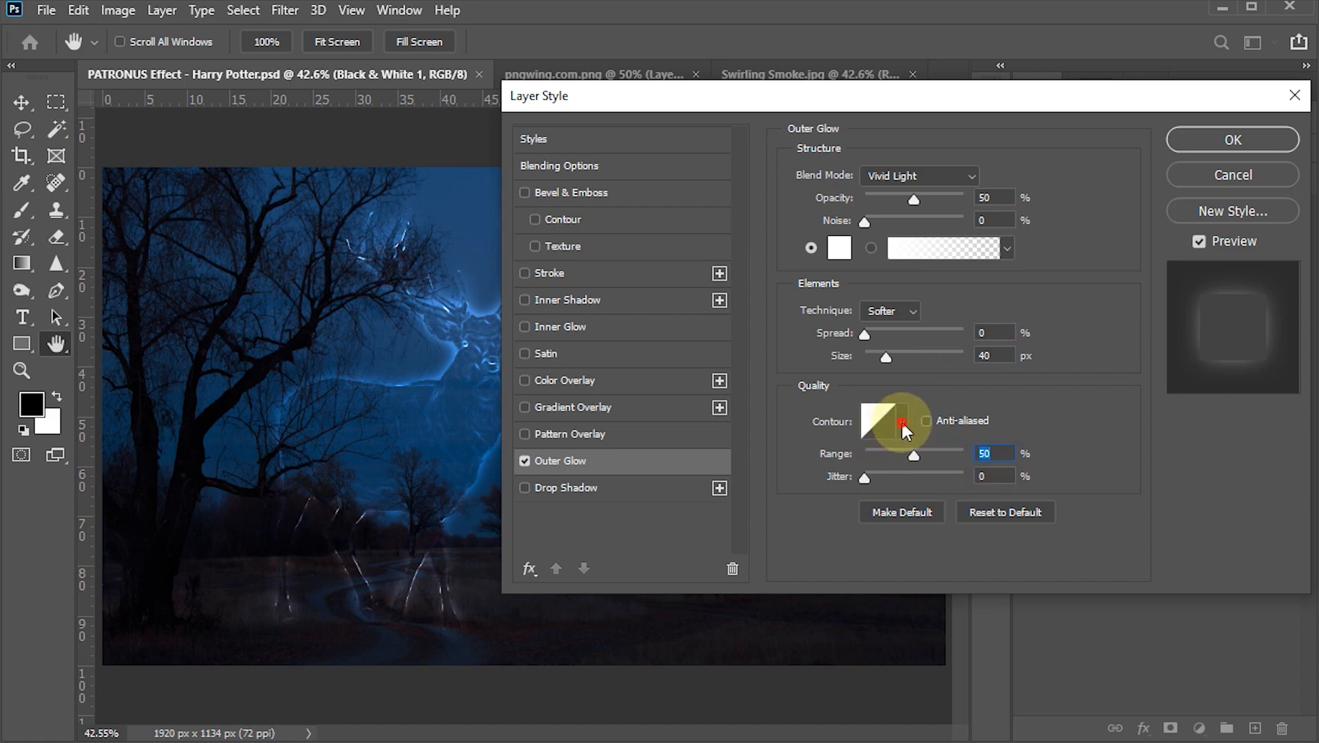
left_click(1093, 371)
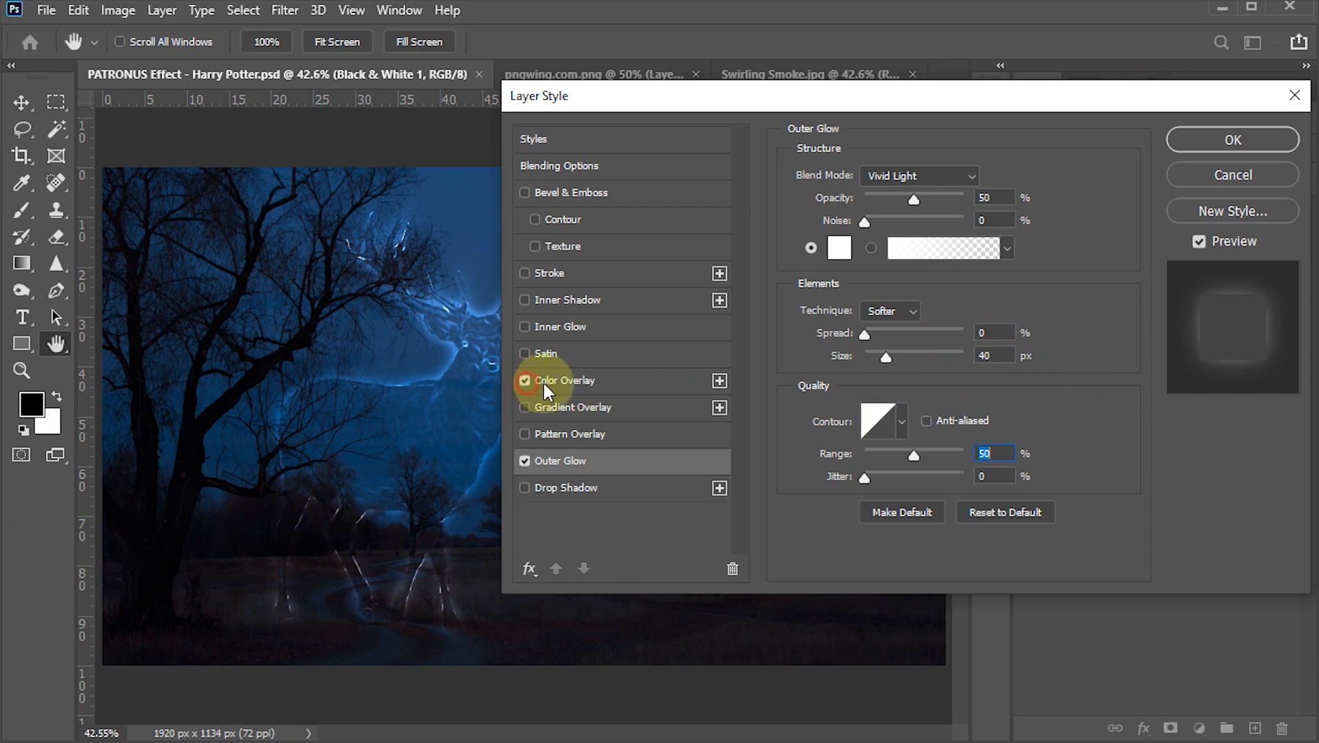
- Add a Color Overlay in blue 0096ff with Soft Light blending and 60% opacity
left_click(563, 384)
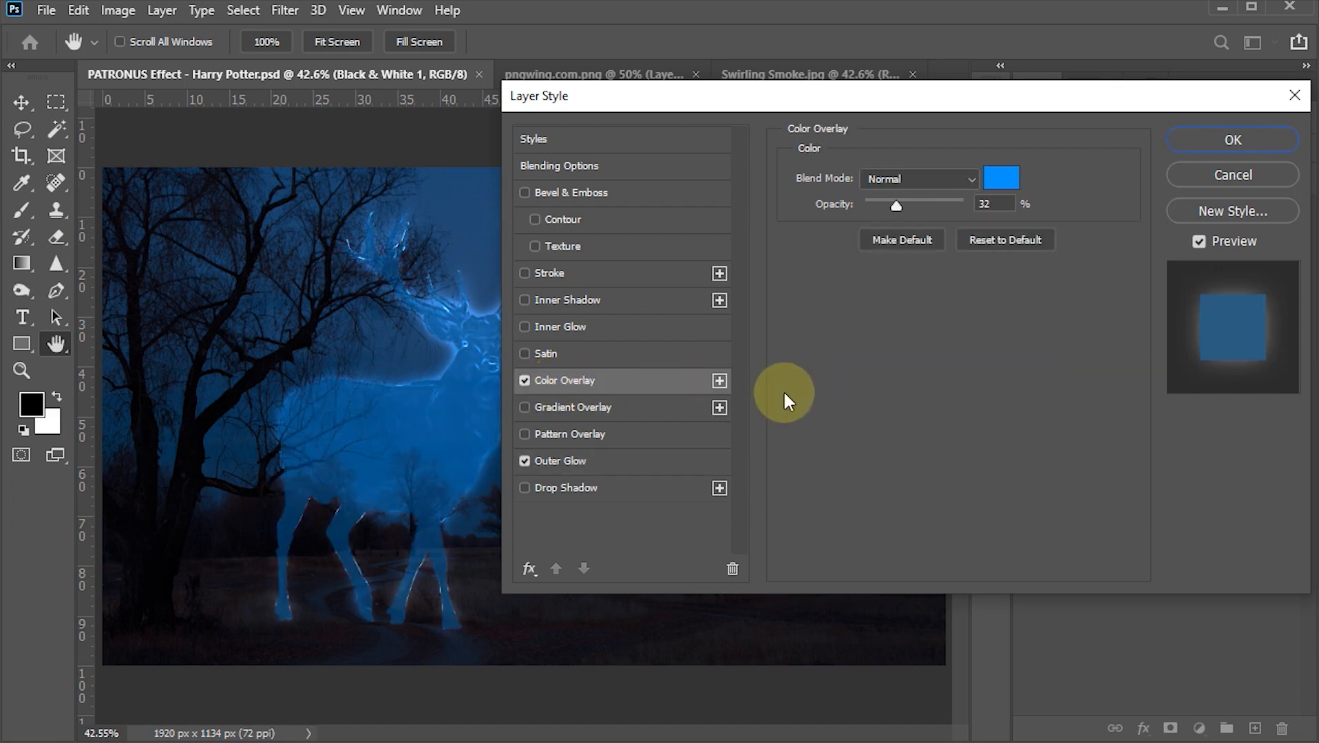
left_click(941, 179)
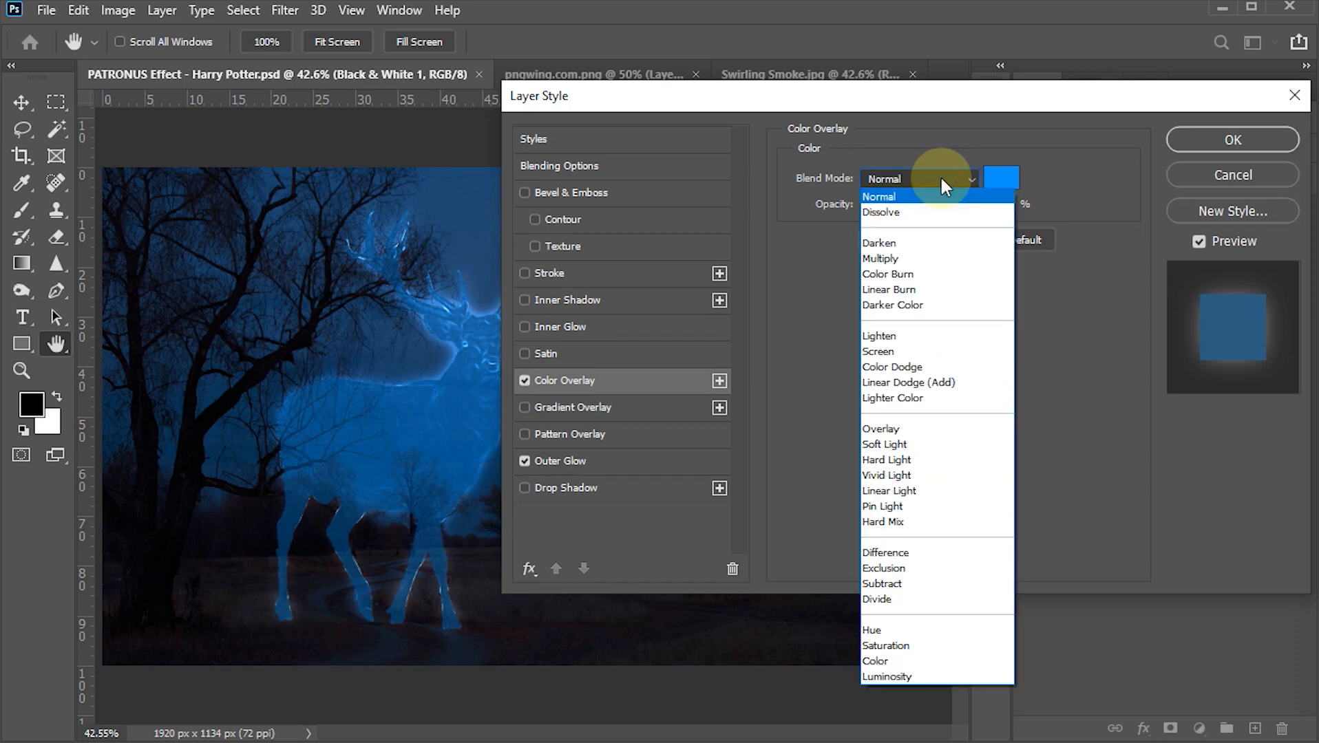
left_click(885, 446)
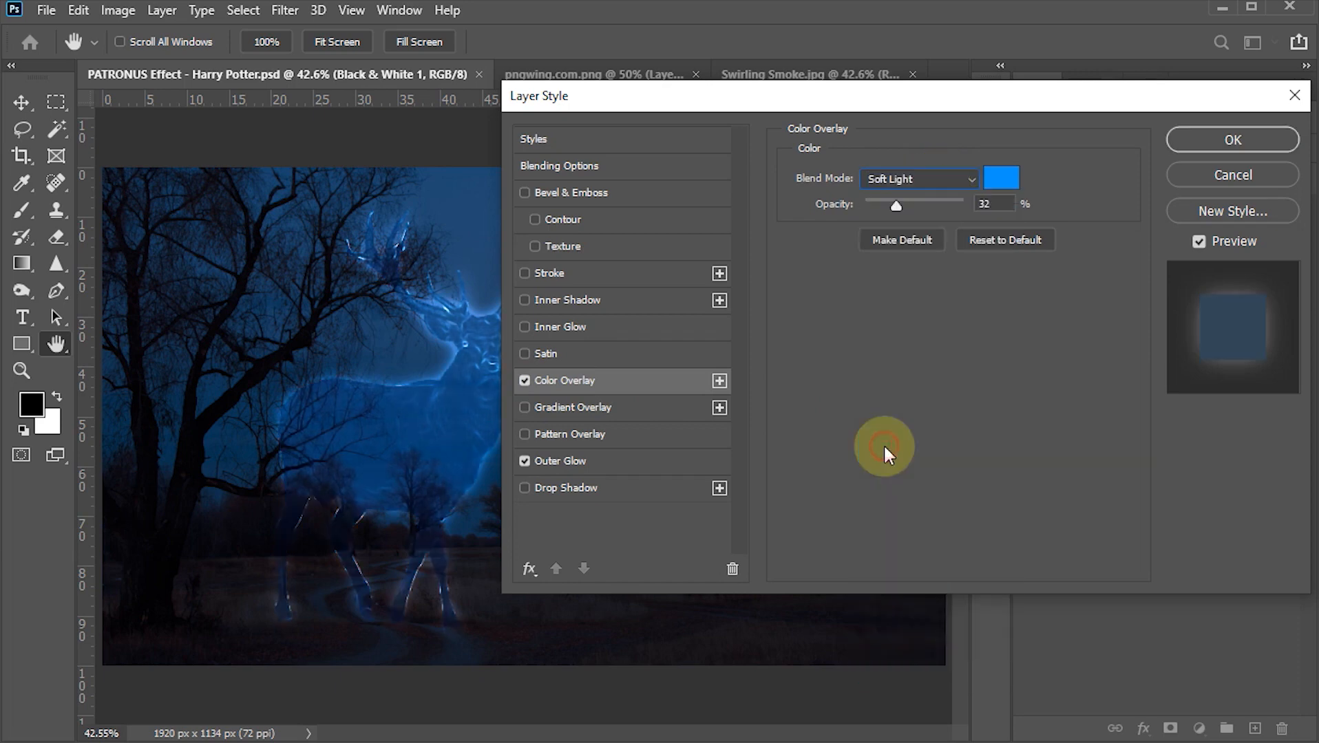
left_click(1000, 180)
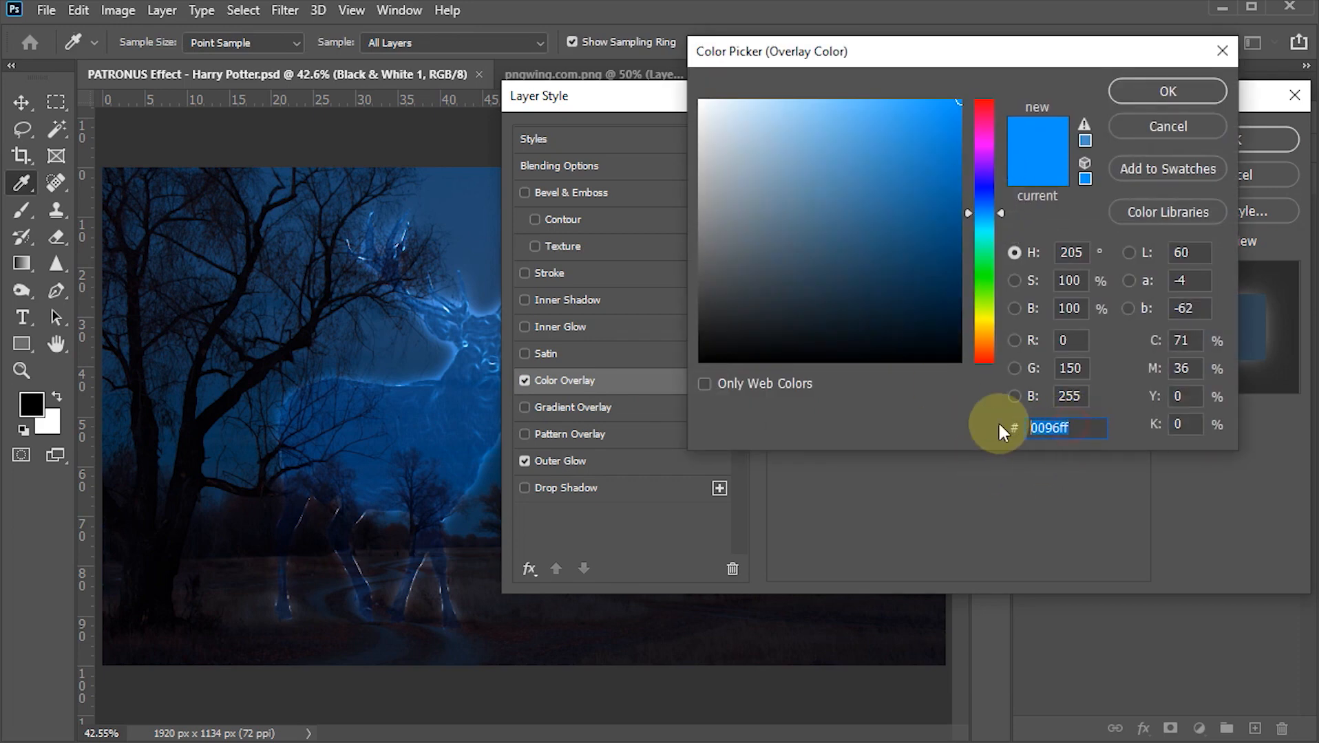
left_click(1063, 428)
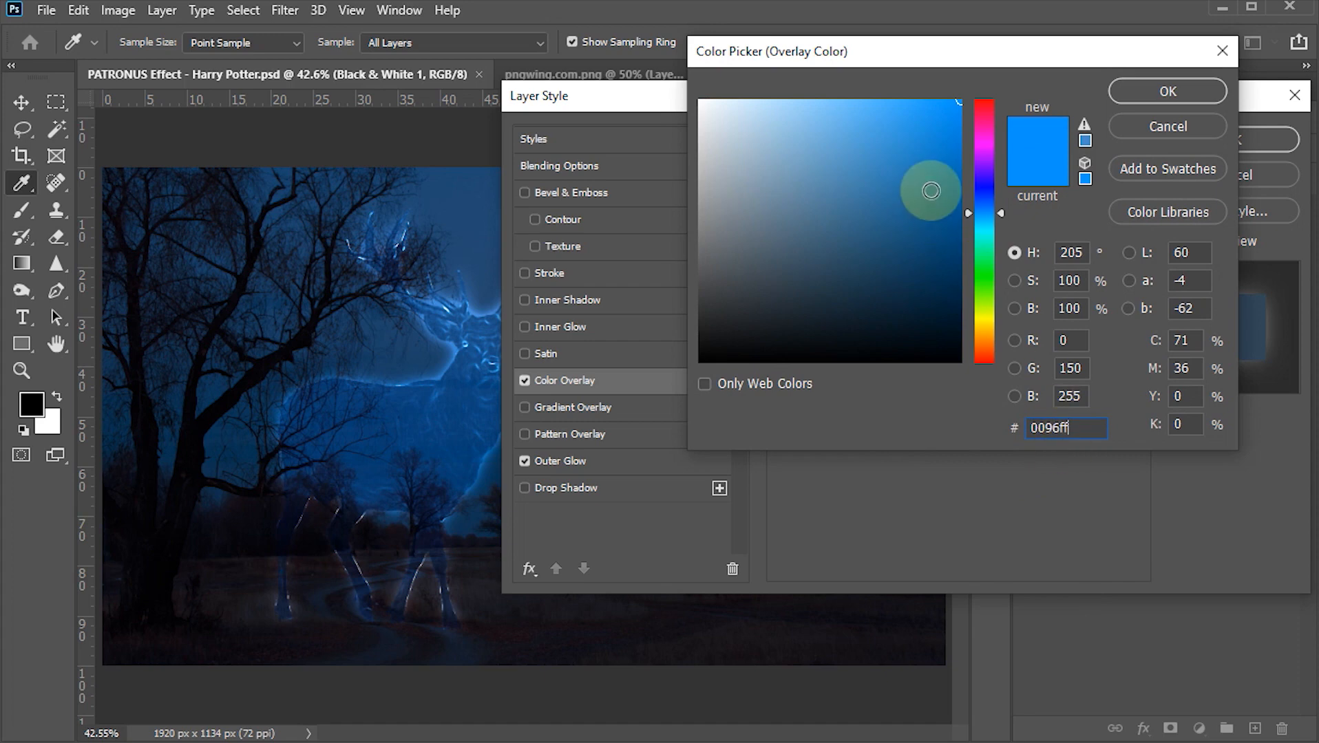
left_click(1139, 91)
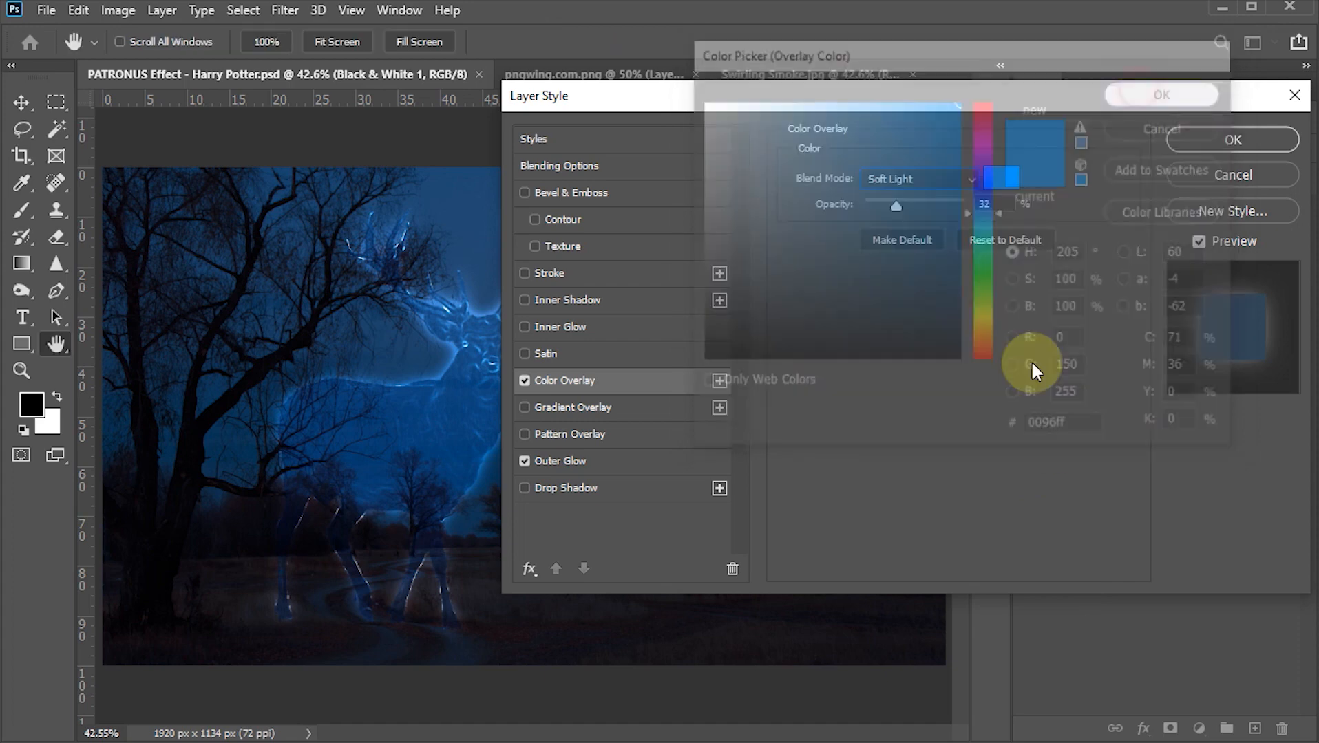
left_click(986, 204)
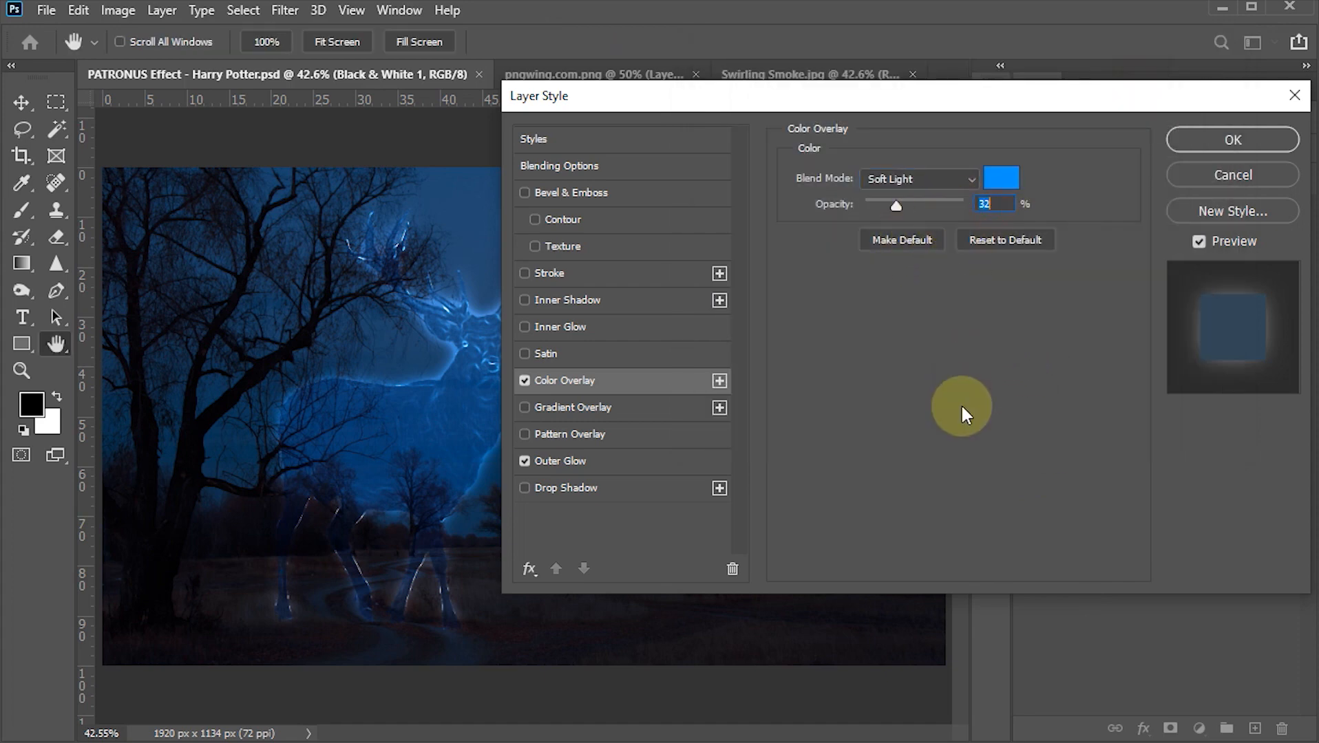
type("60")
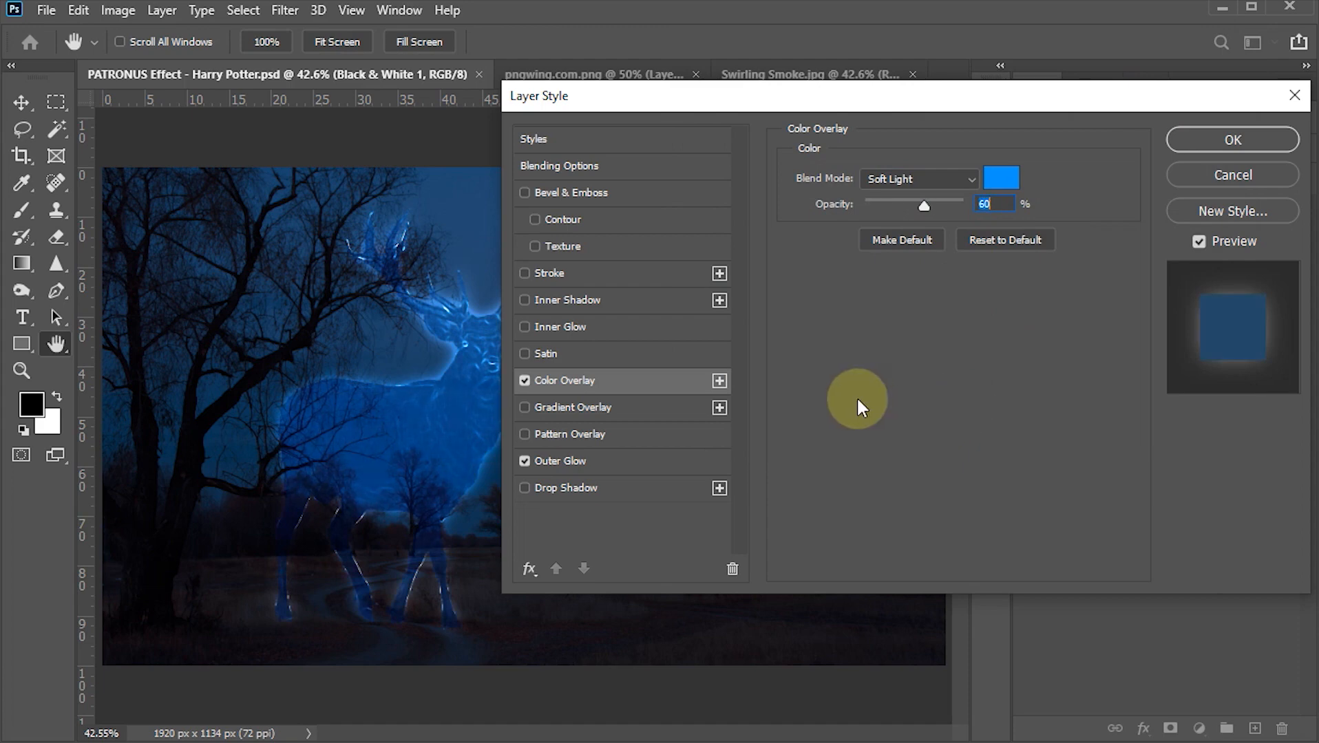
- Add an Inner Glow to the Black & White 1 layer with Color Dodge blending, 60% opacity and white ffffff
left_click(524, 327)
left_click(558, 326)
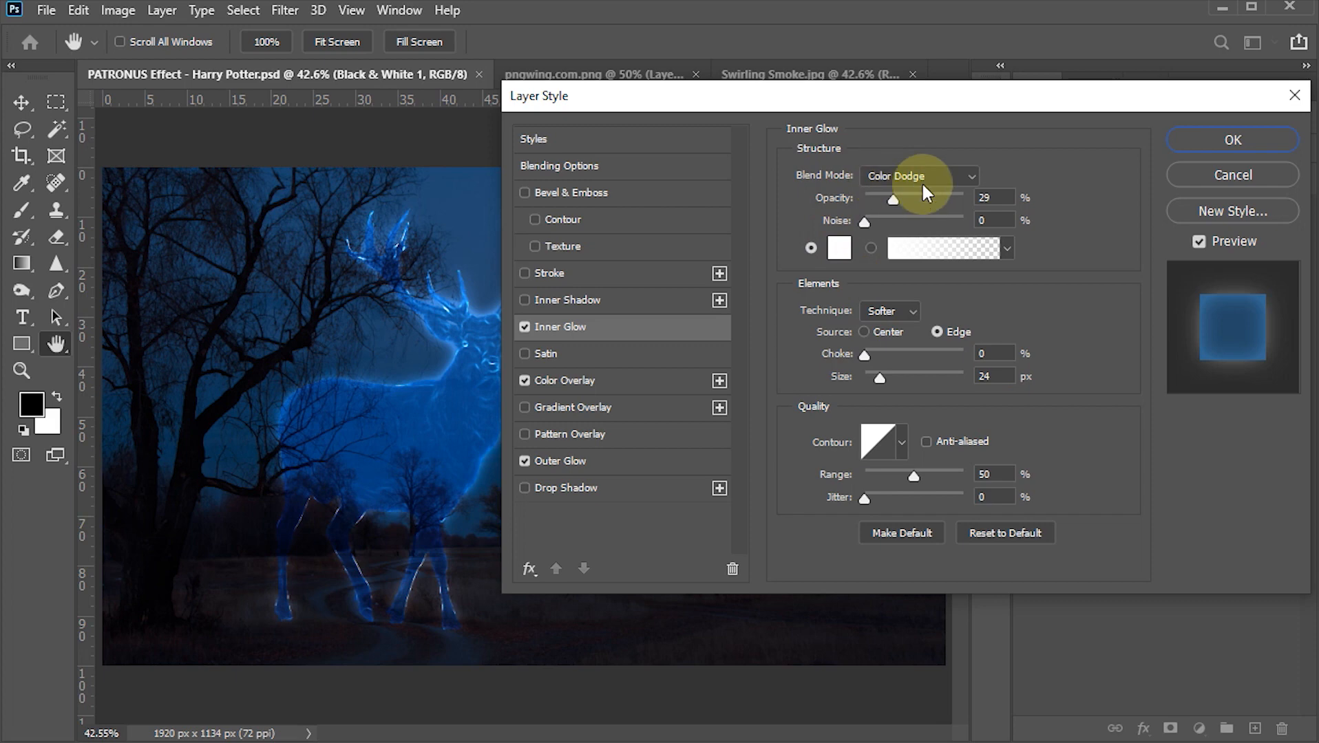
left_click(996, 199)
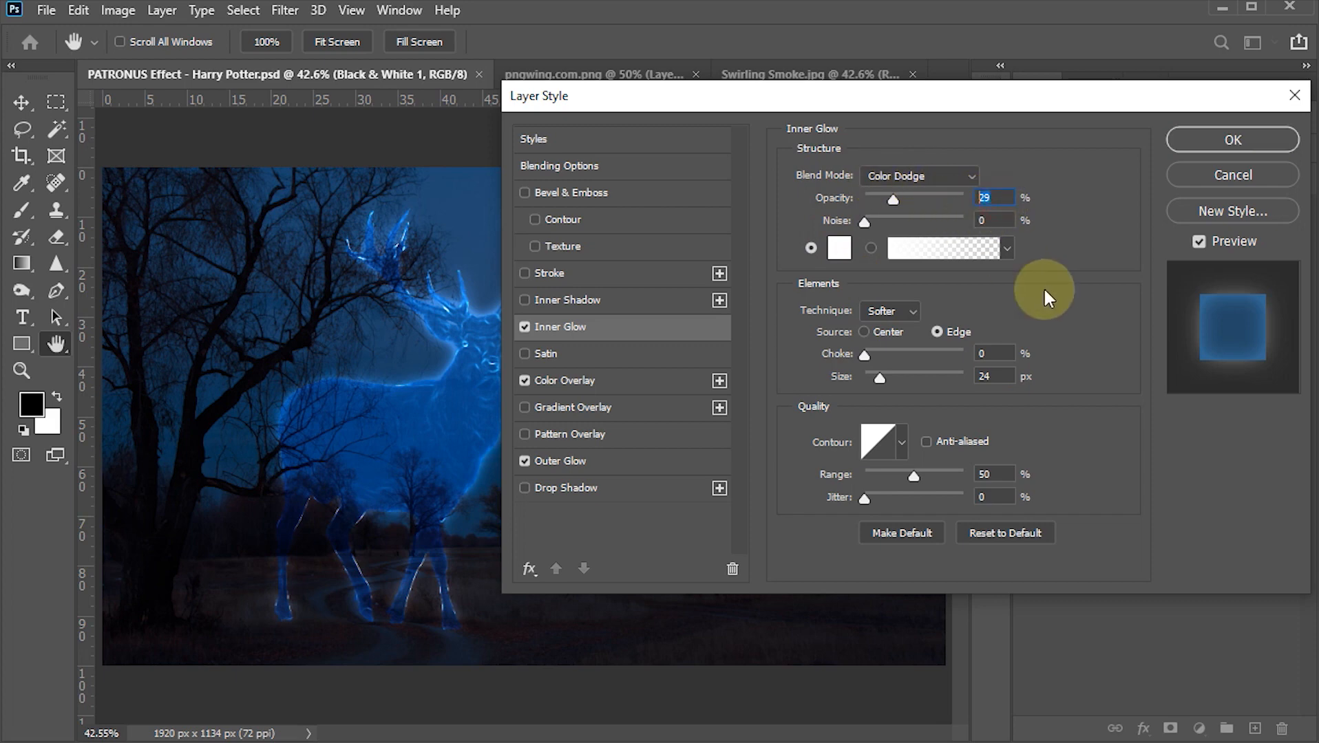
type("60")
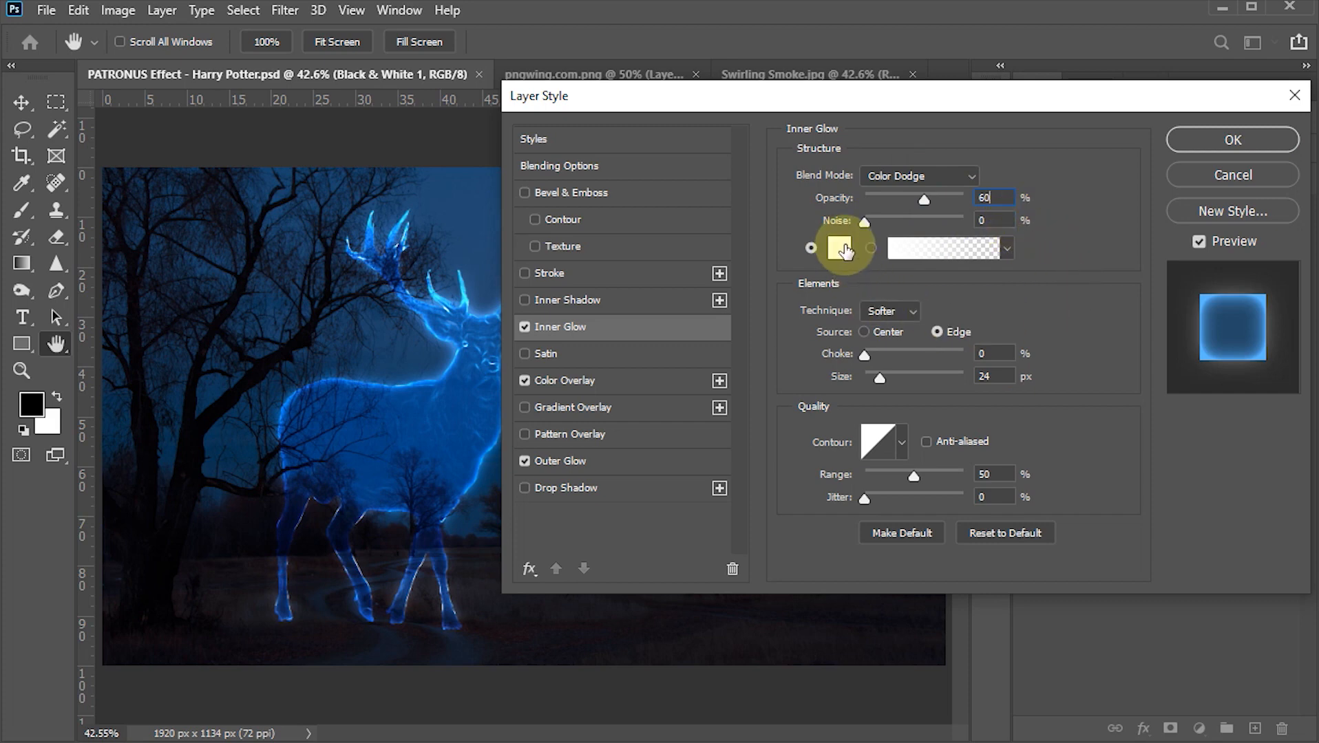
left_click(840, 248)
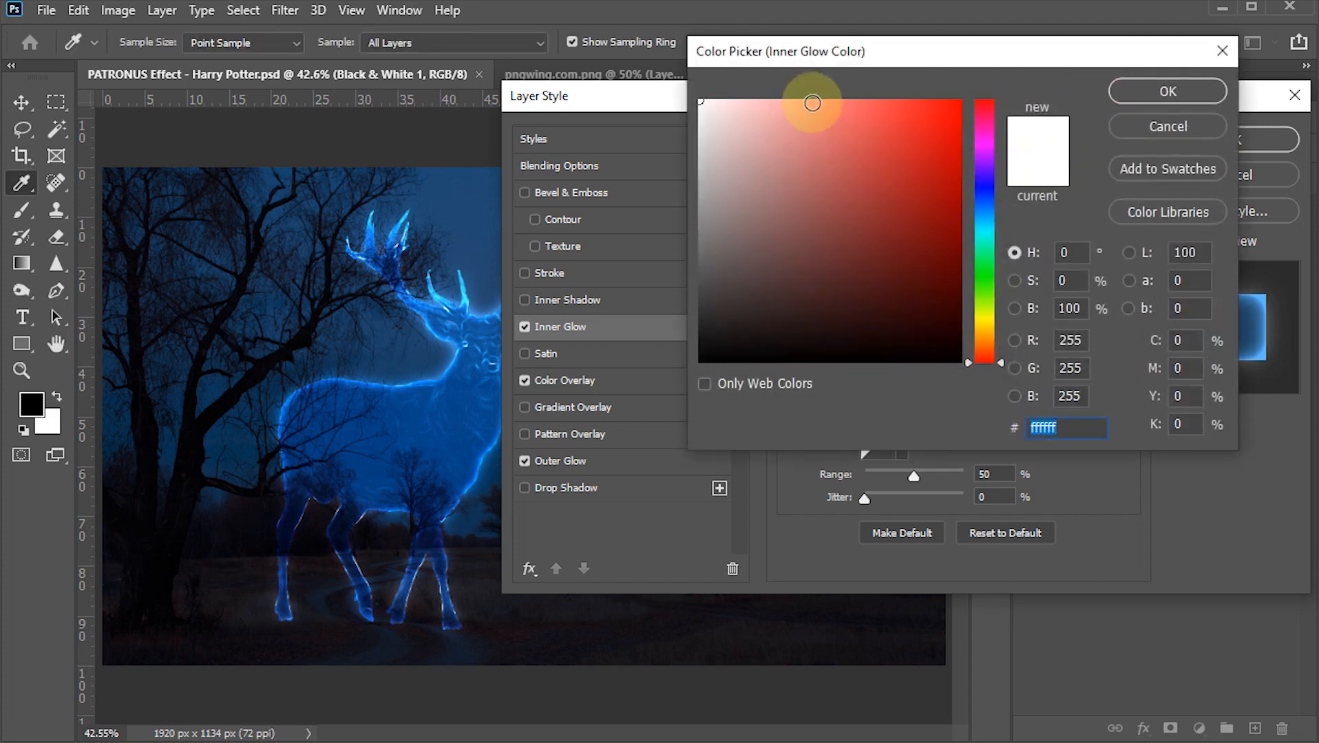
left_click(1148, 90)
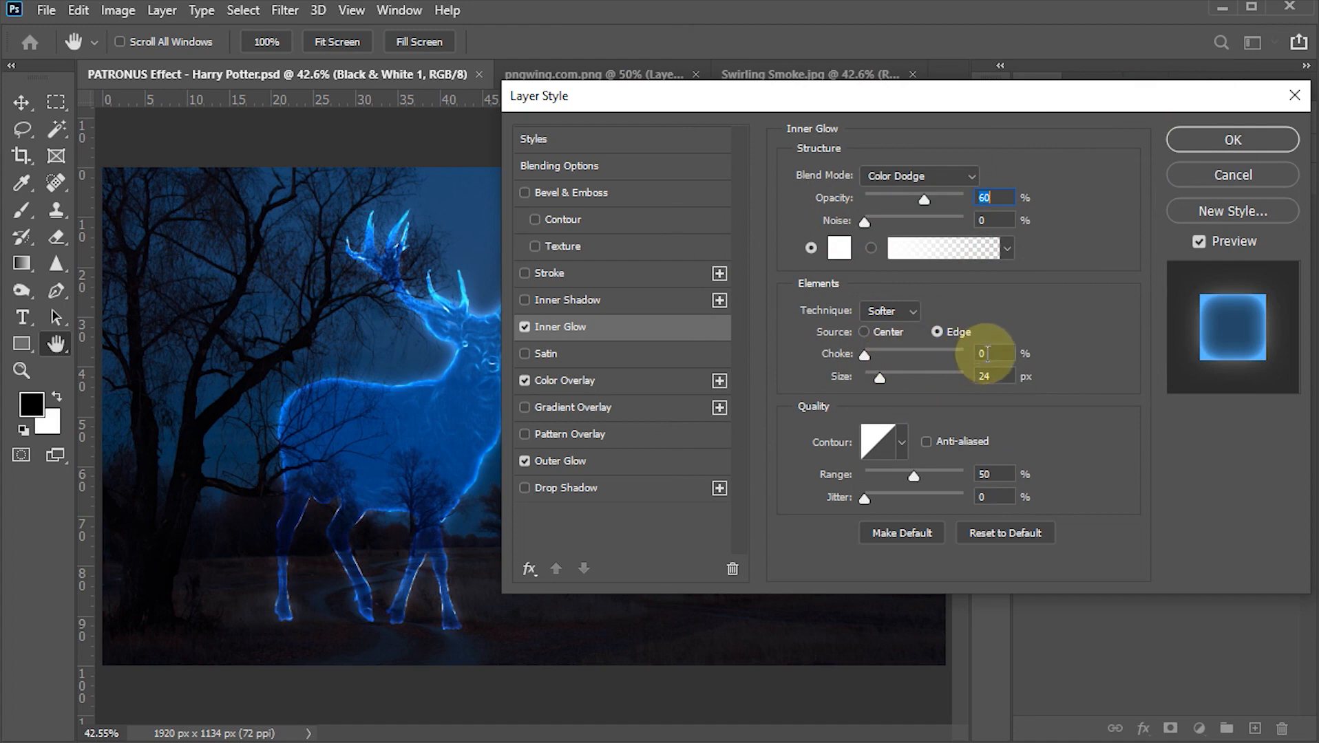
- Set the inner glow's size to 50 px with 0% choke and the linear contour, apply the layer styles and save the document
left_click(978, 352)
left_click(996, 378)
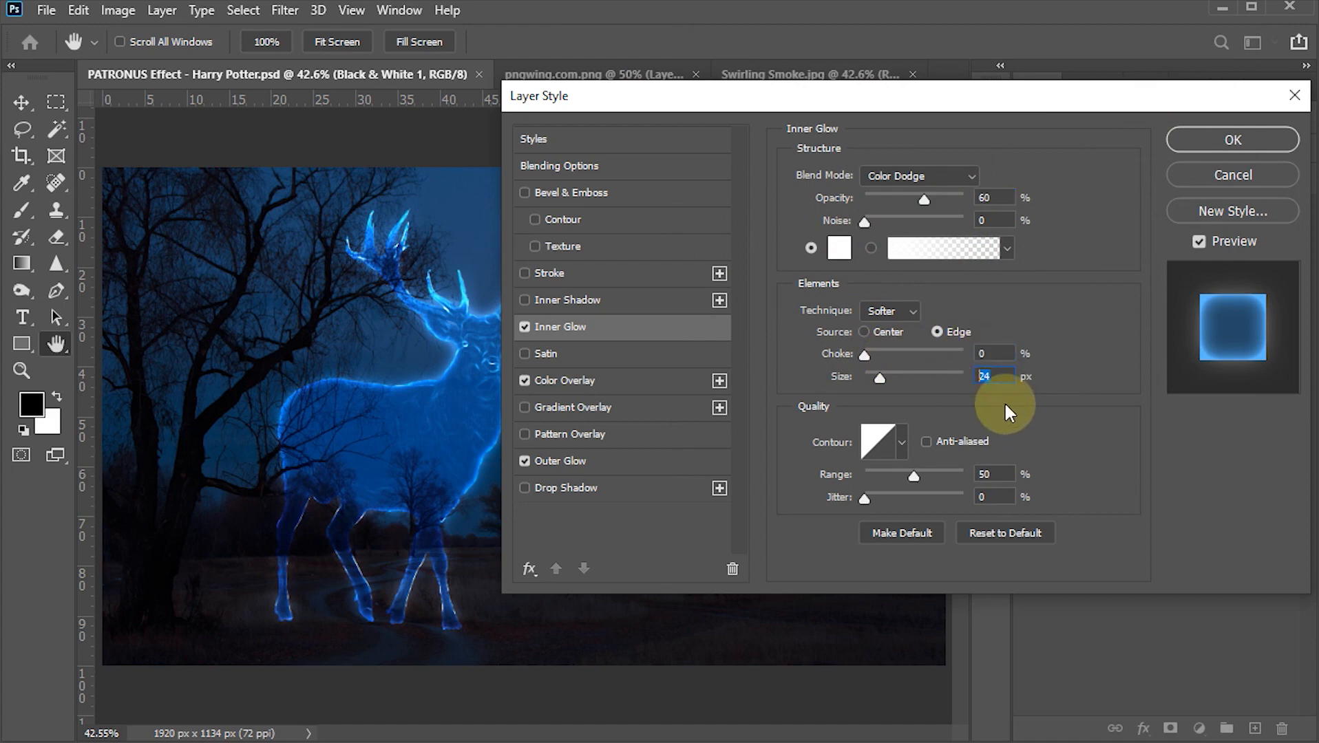
type("50")
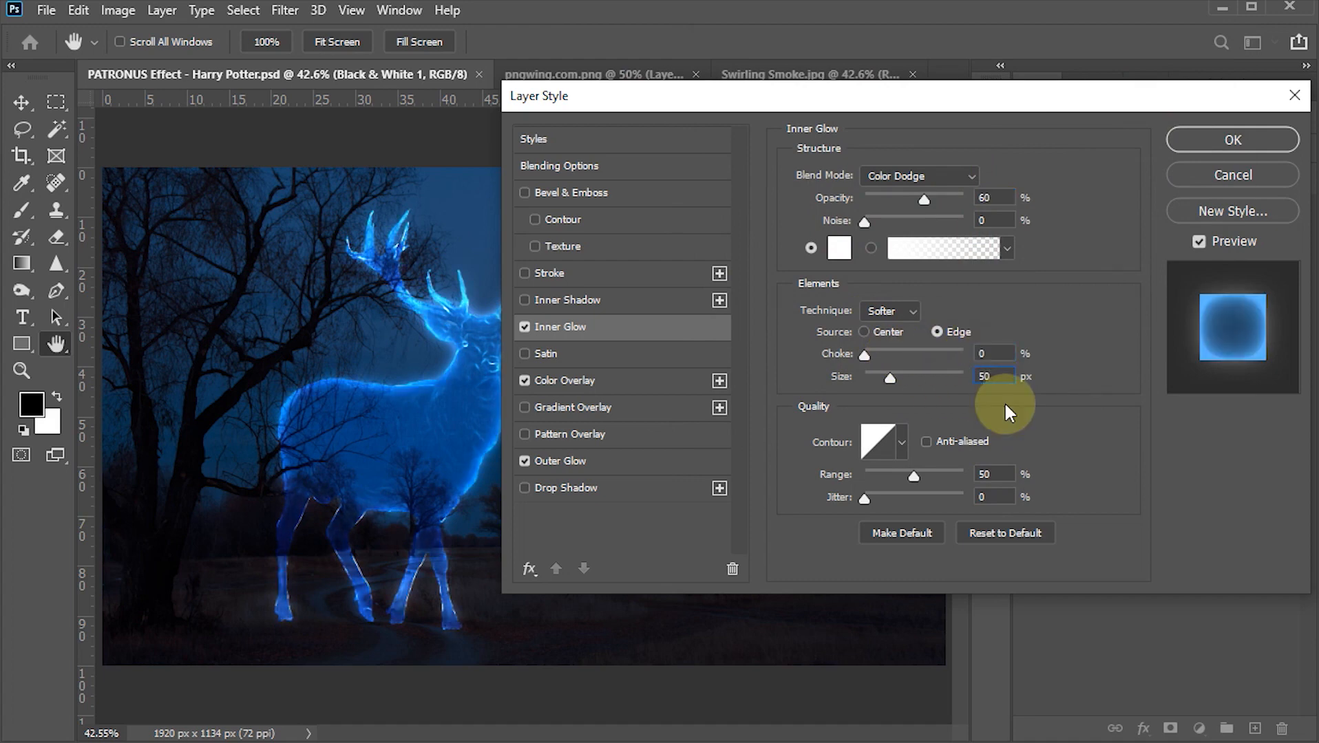
left_click(901, 442)
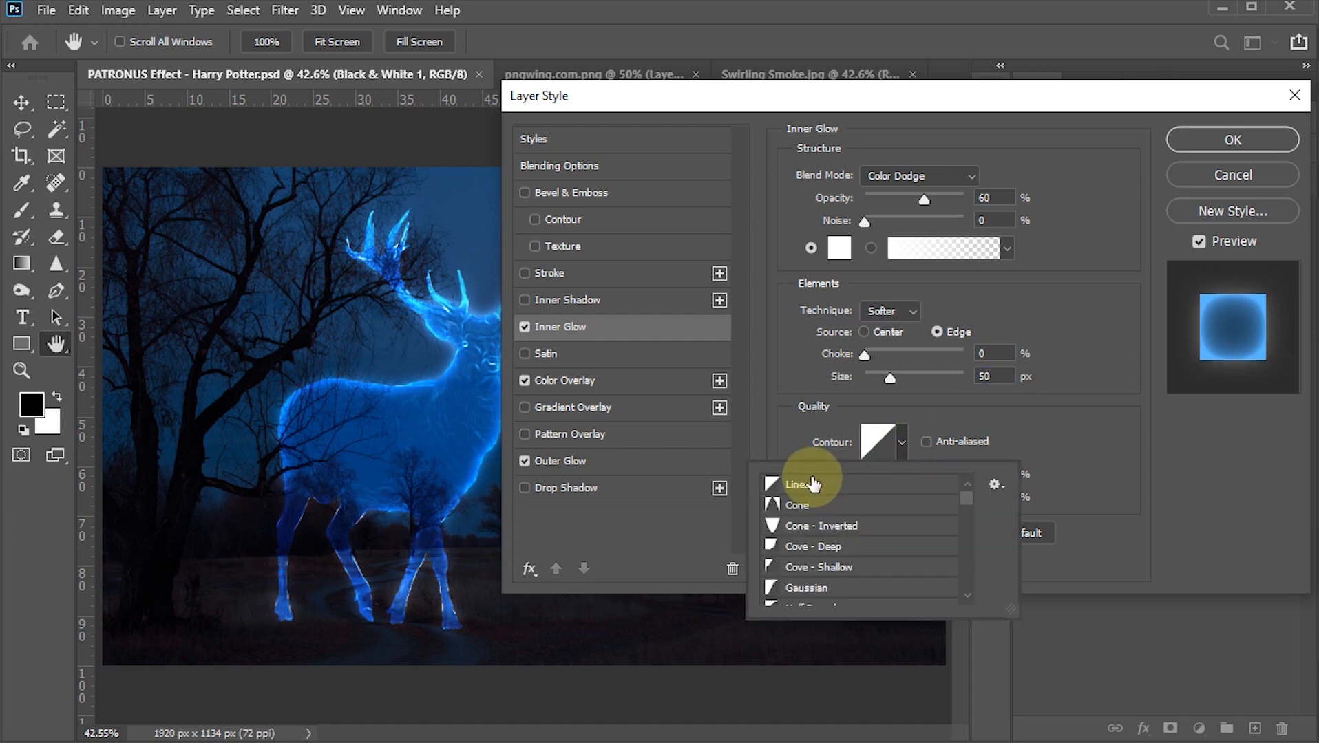
left_click(1060, 394)
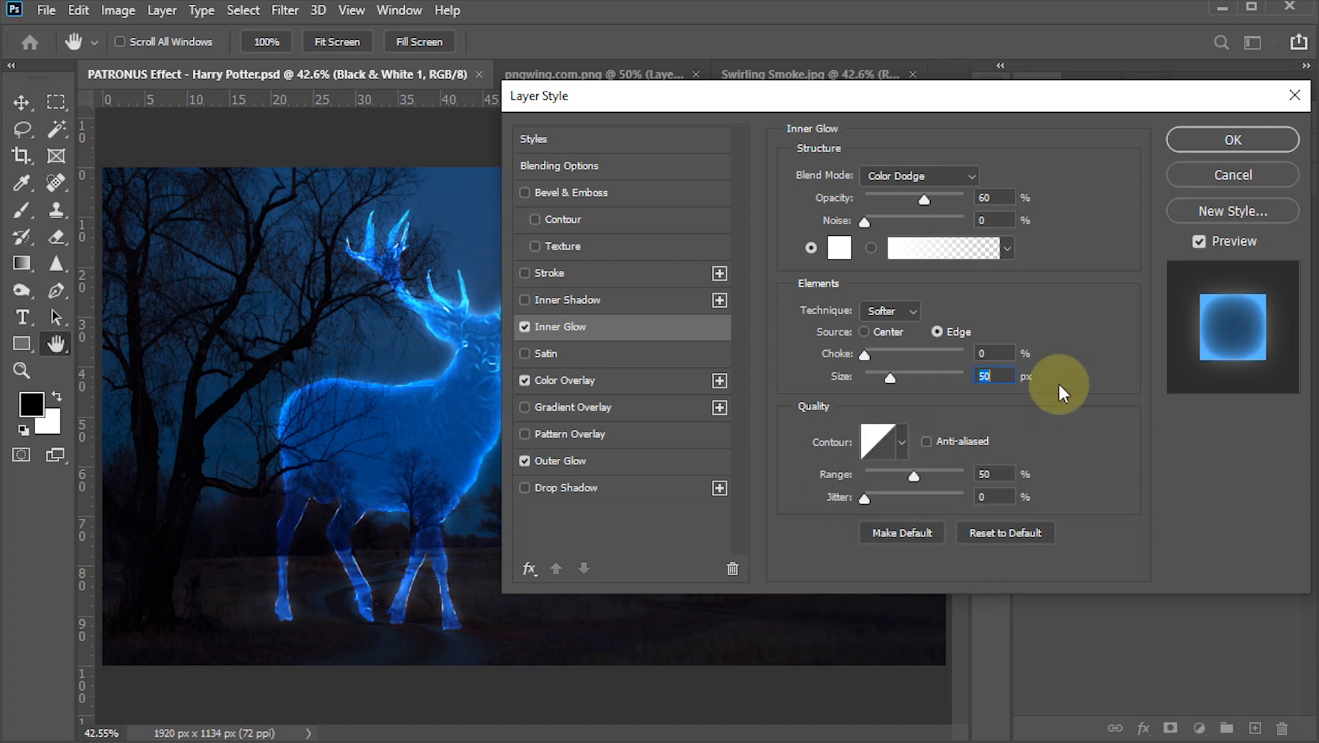
left_click(1230, 140)
key("v")
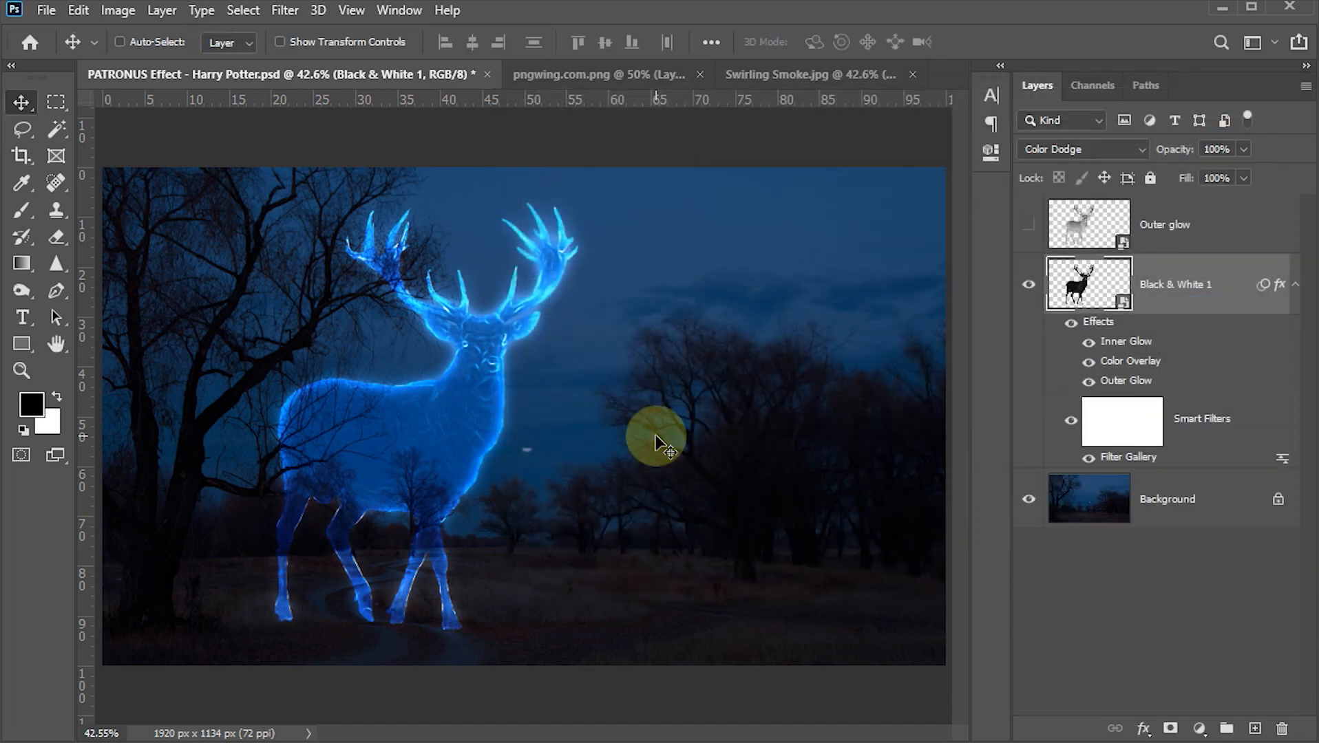
key("ctrl+s")
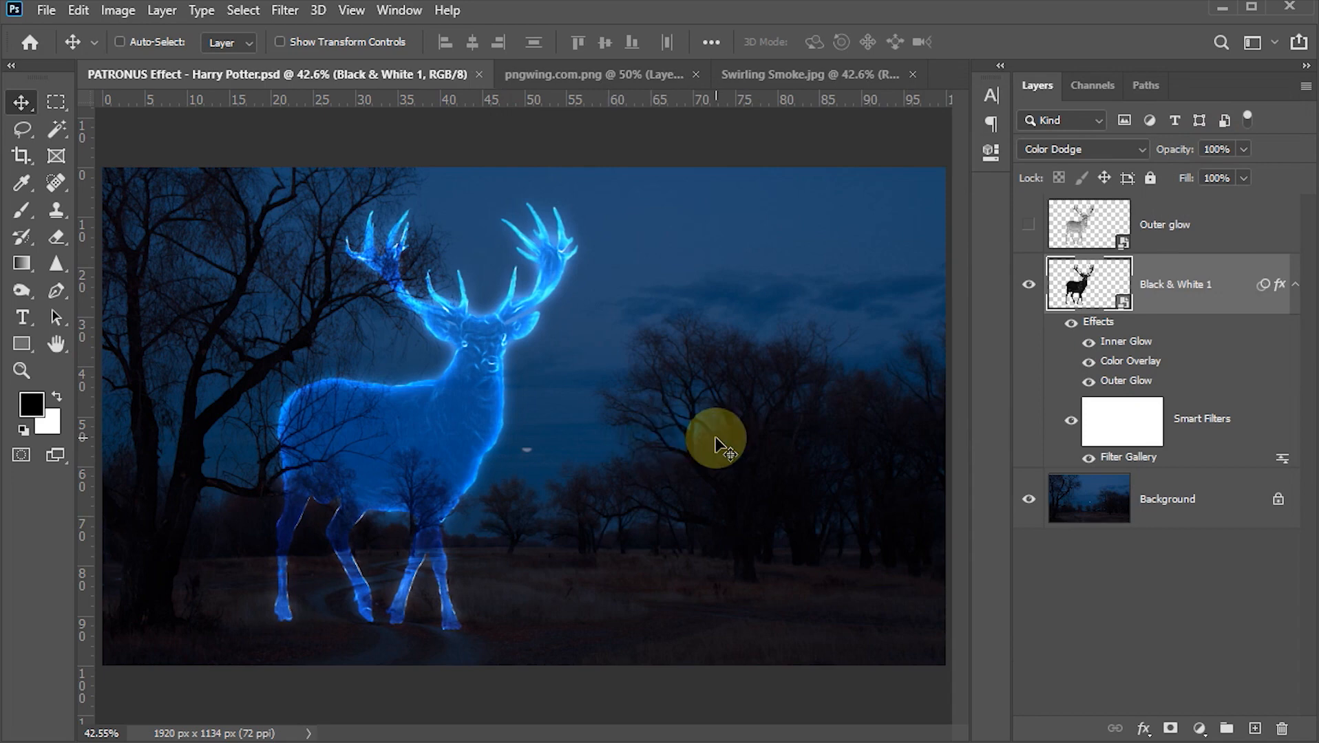
- Make the Outer glow layer visible and set its fill to 0%
left_click(1095, 223)
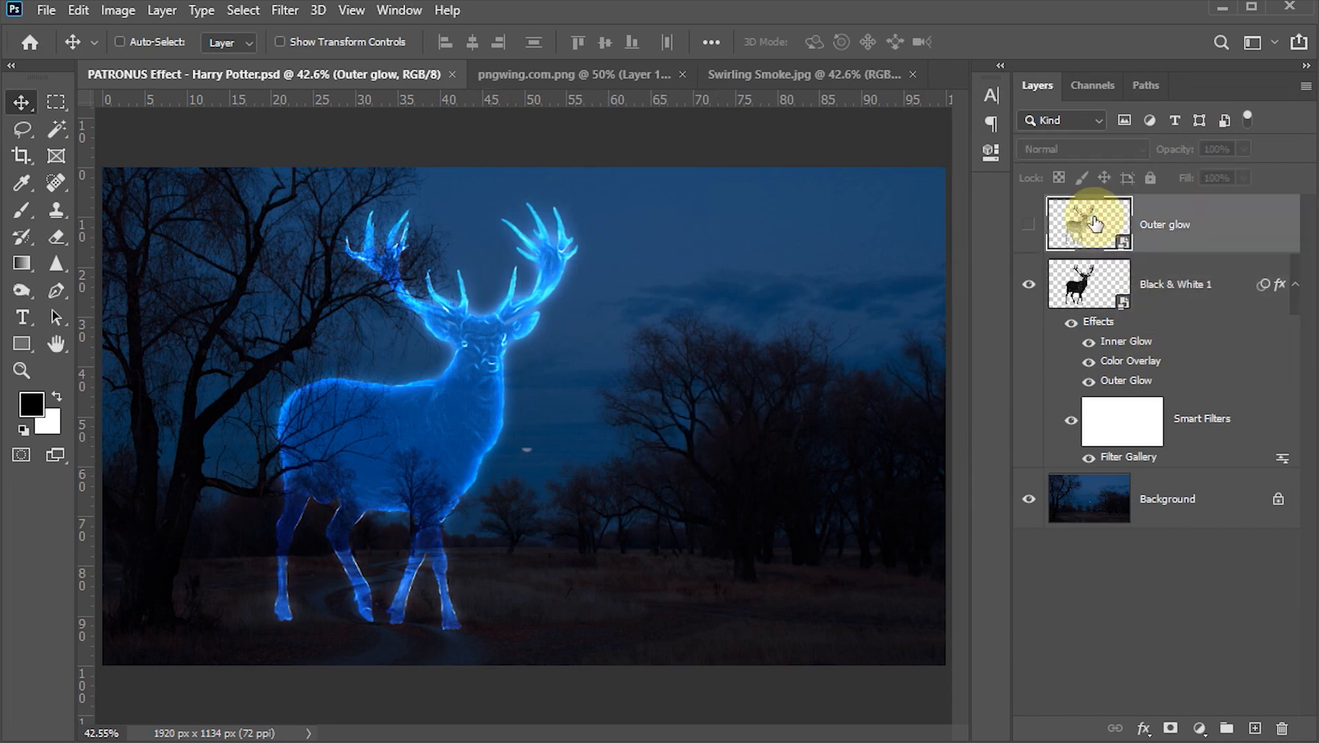
left_click(1027, 230)
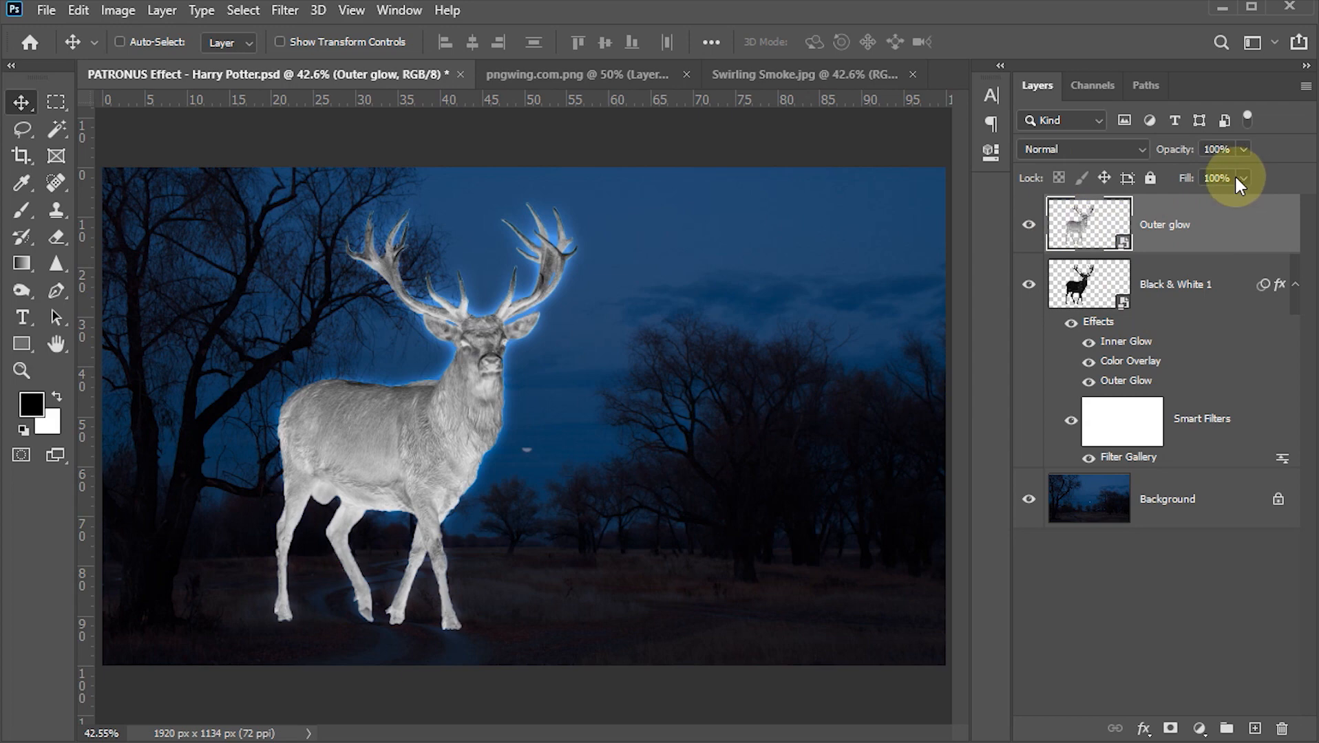
left_click_drag(1228, 178, 1168, 181)
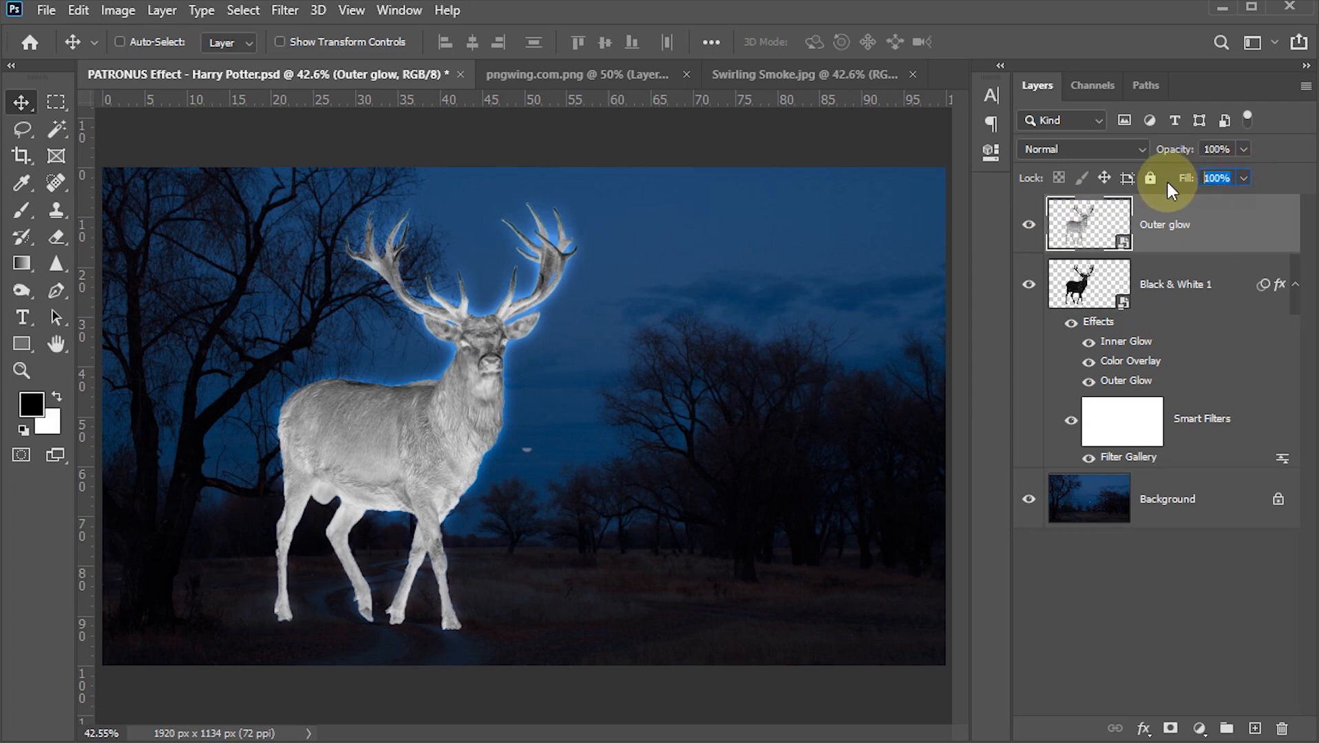
type("0")
key("Return")
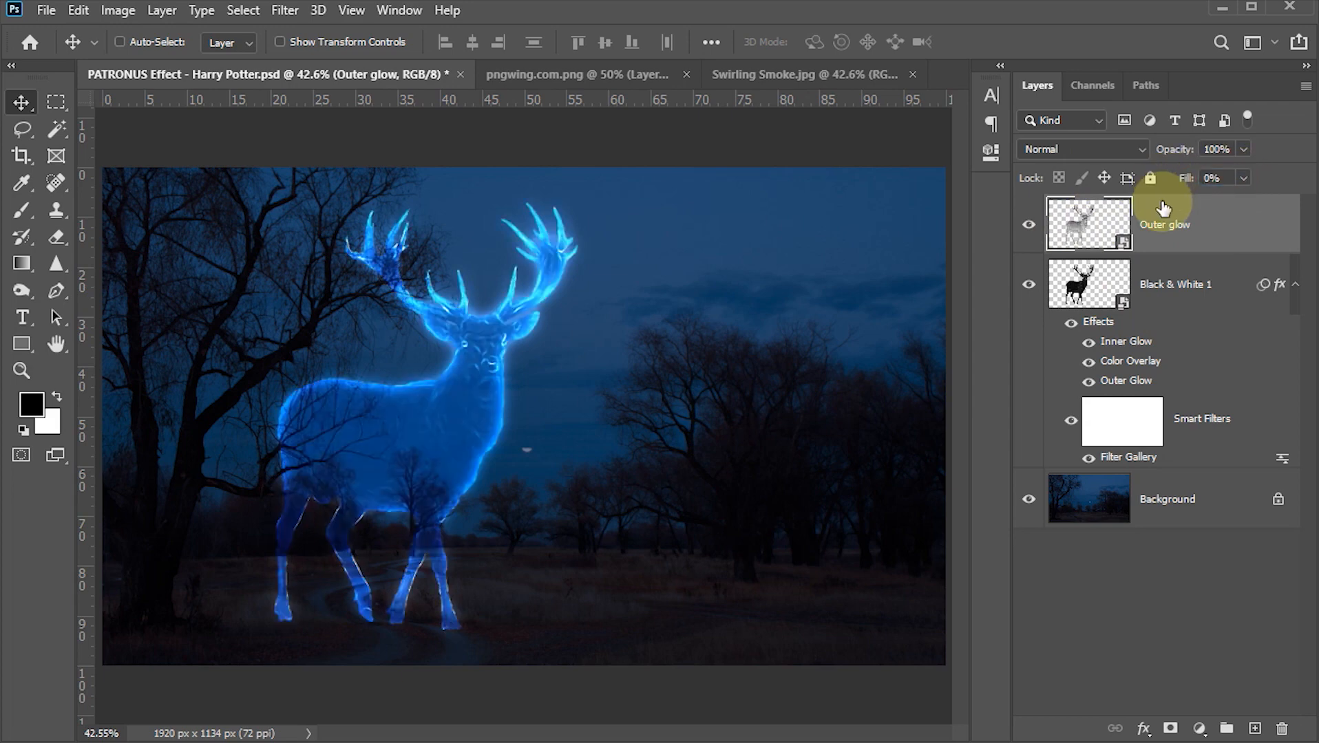
- Add an Outer Glow style to the Outer glow layer with Color Dodge blending, 30% opacity and blue 00a8ff
double_click(1244, 239)
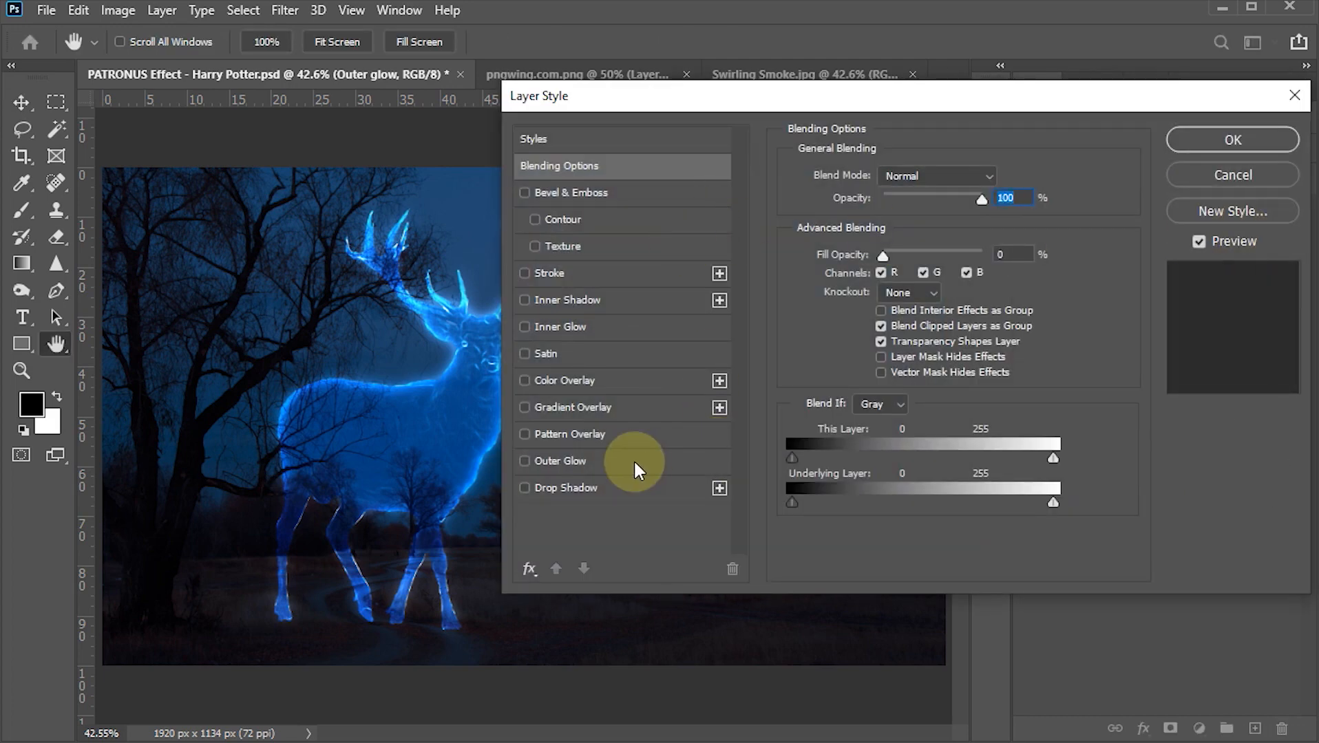
left_click(543, 461)
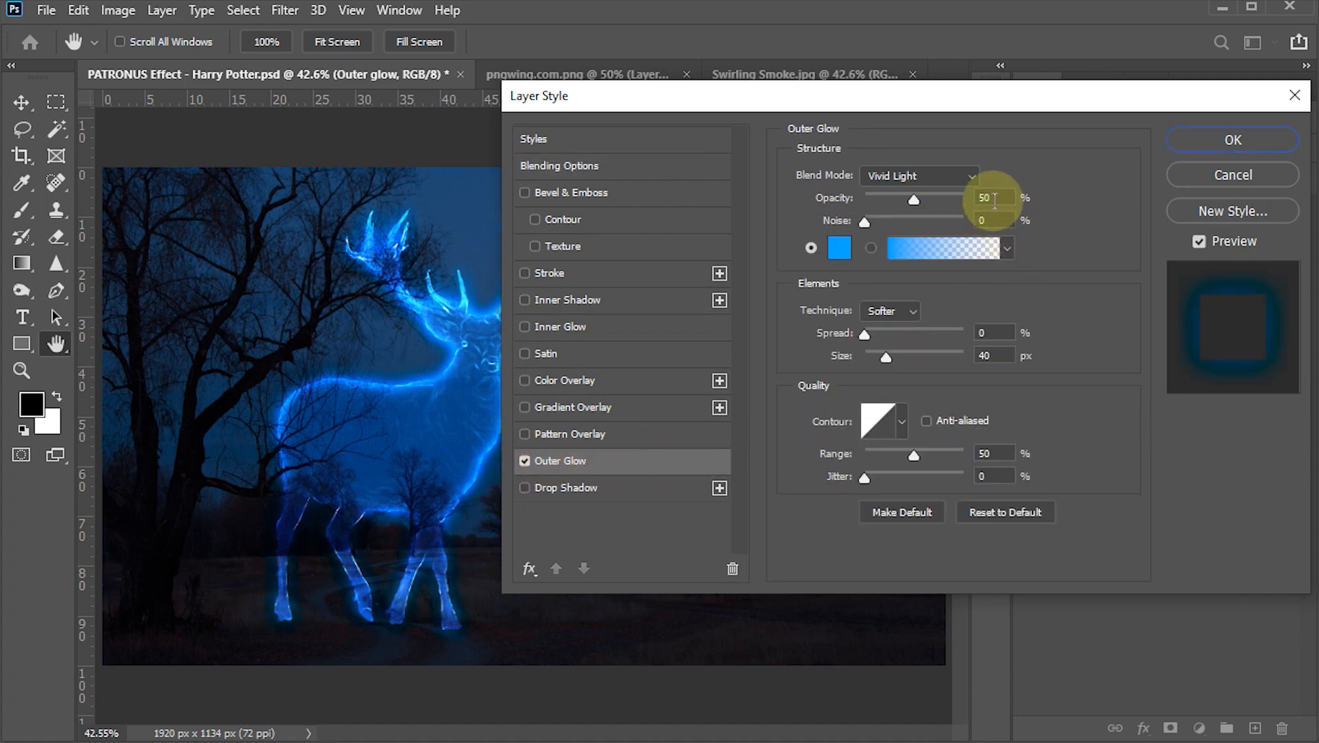
left_click(972, 176)
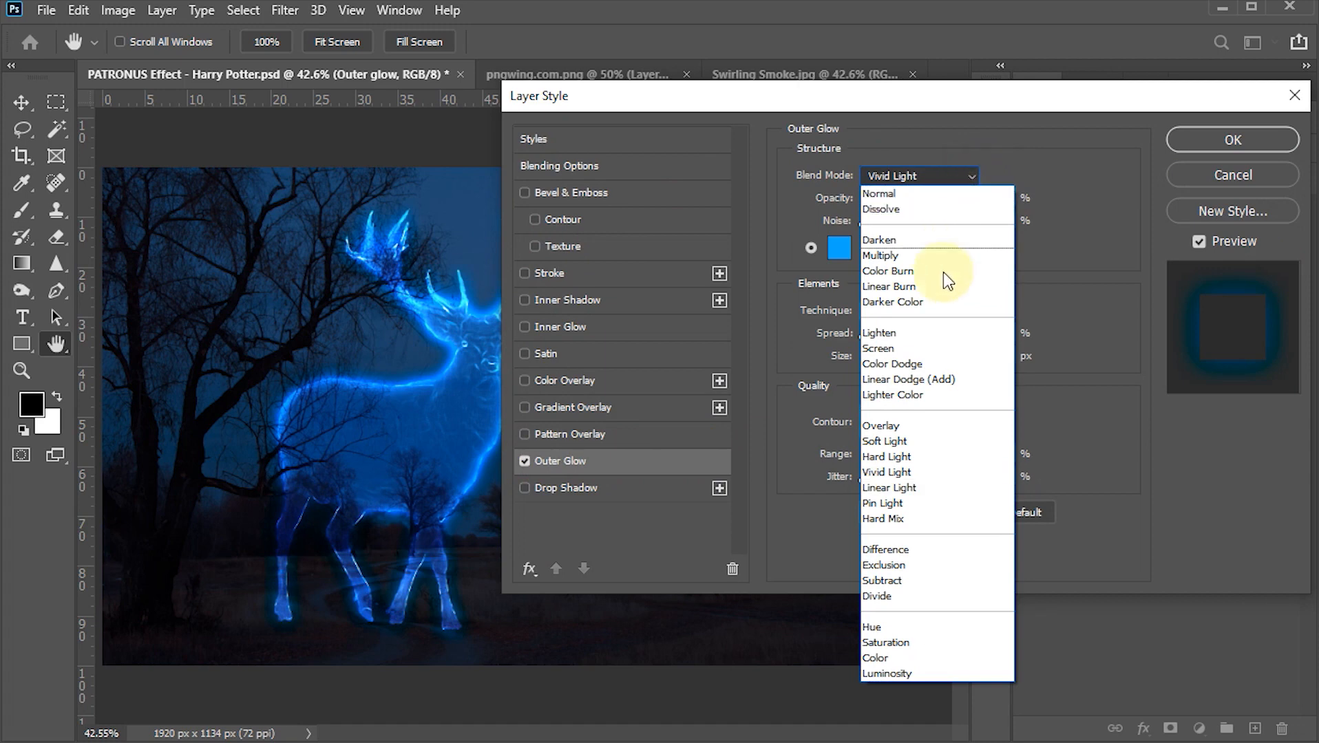
left_click(898, 365)
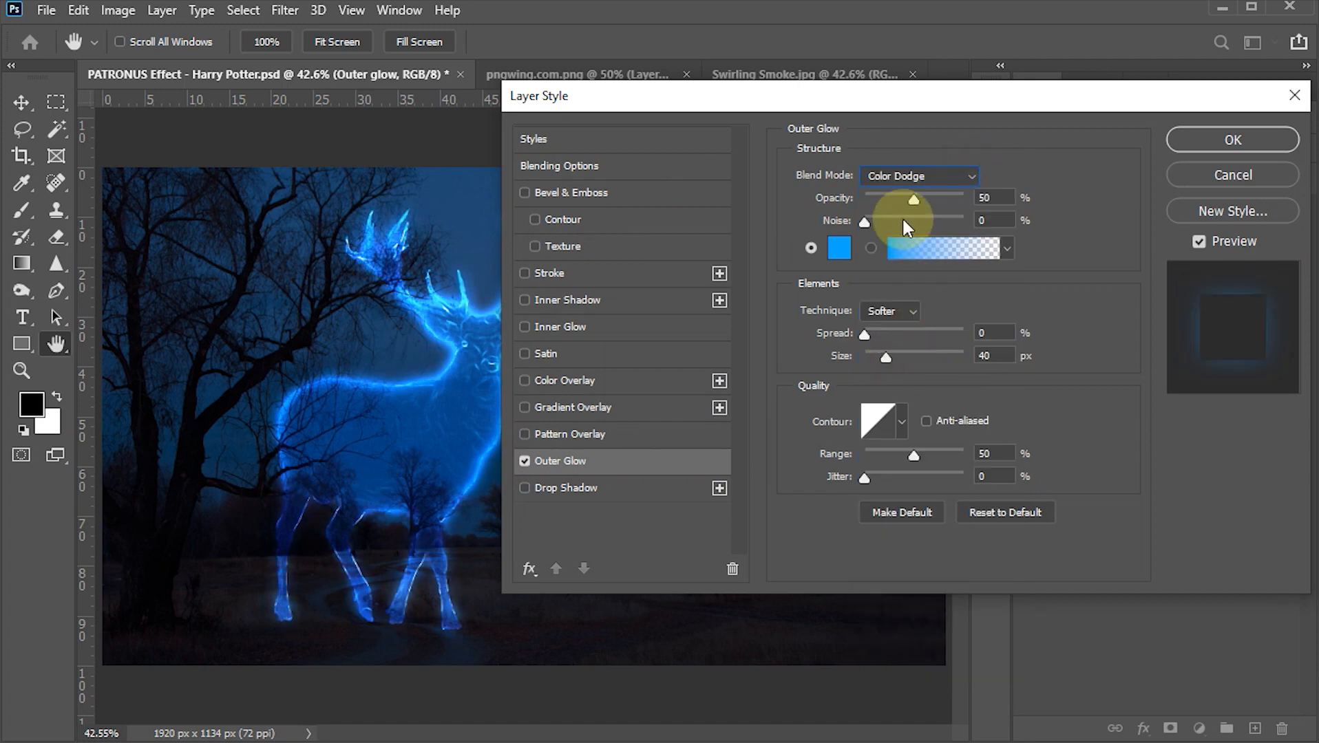
left_click(999, 197)
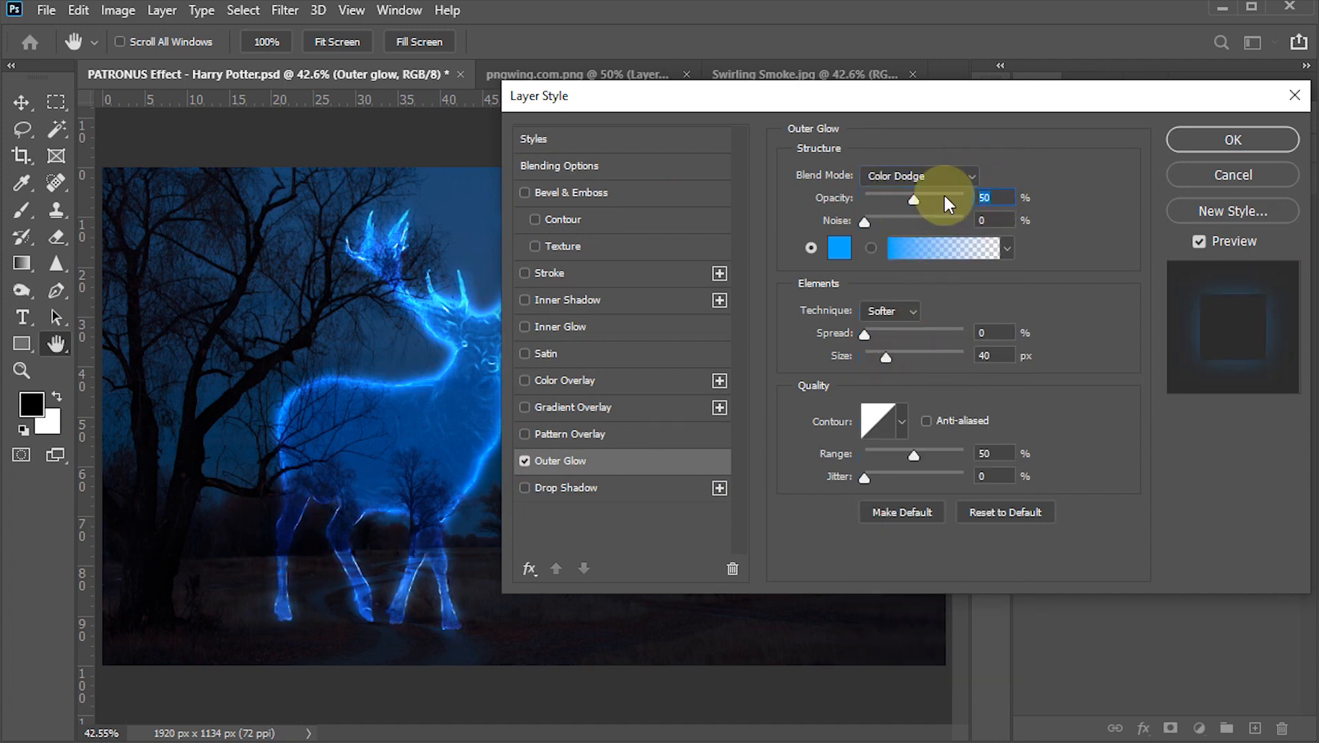
type("30")
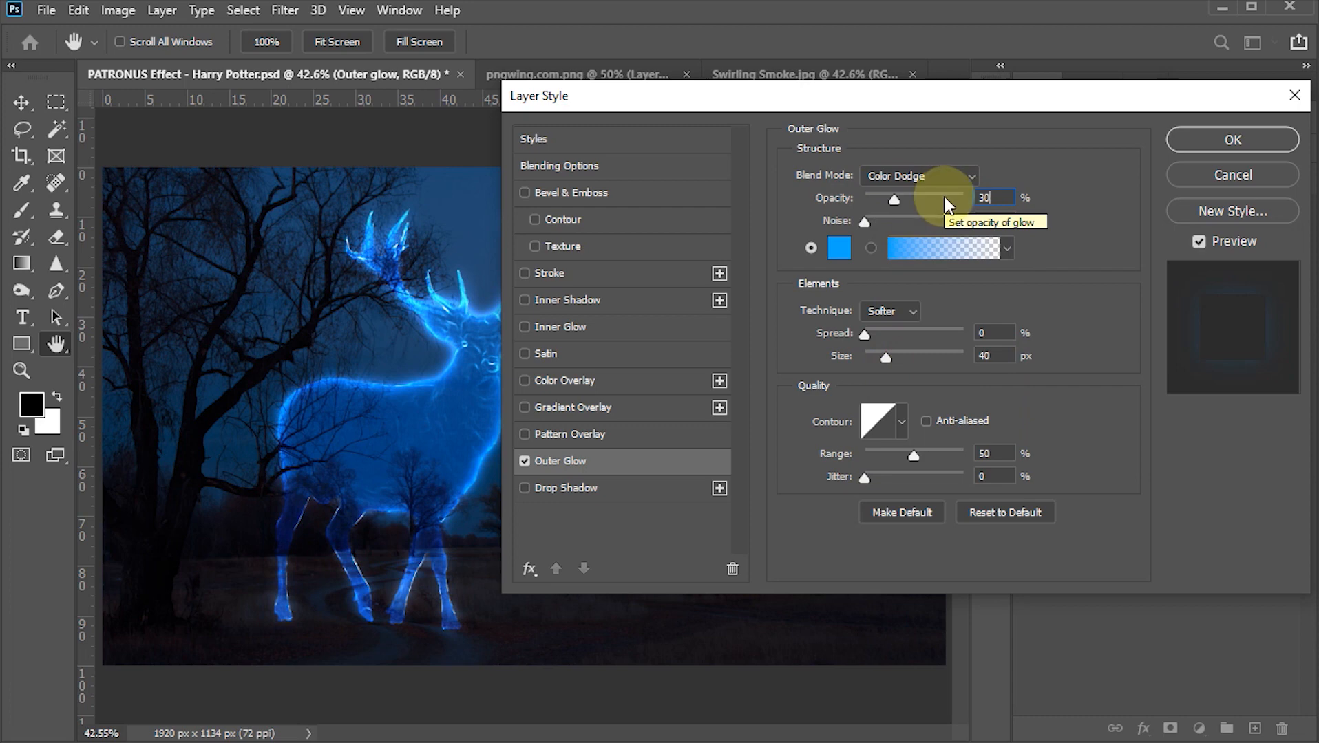
left_click(839, 248)
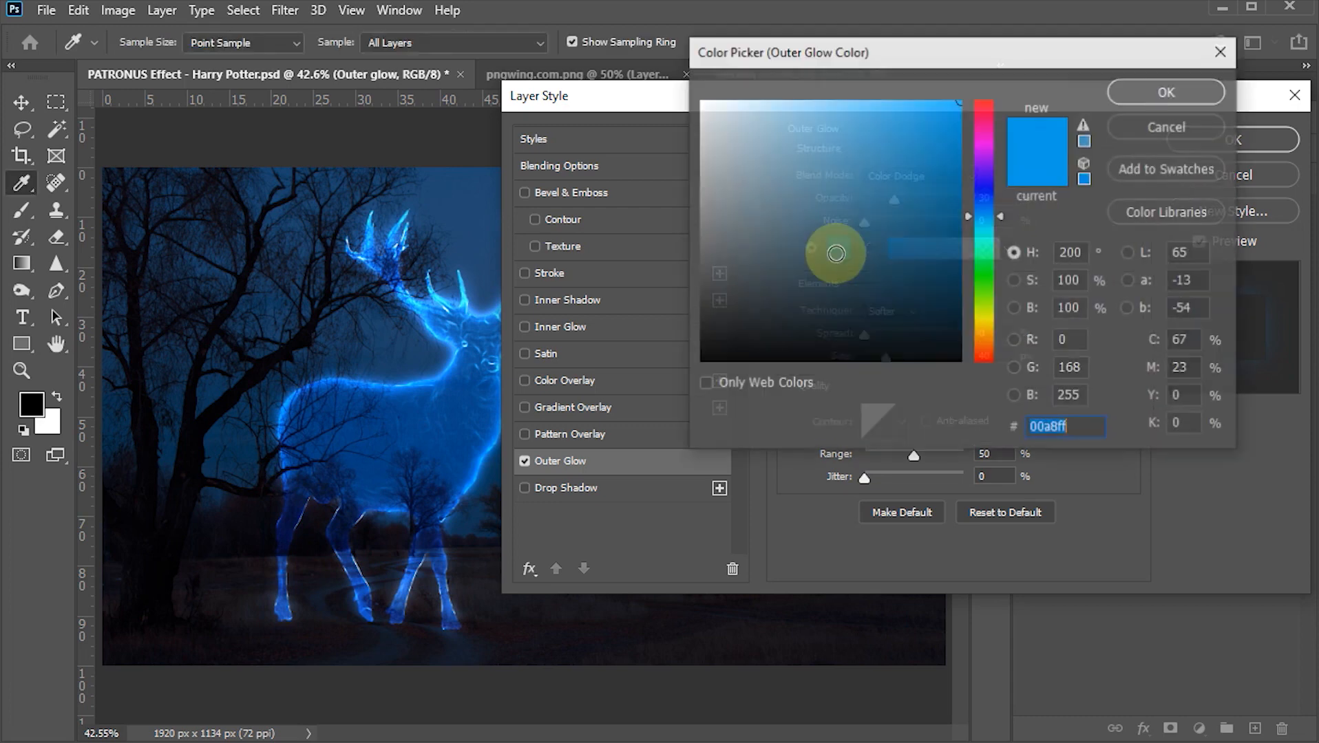
left_click(1075, 433)
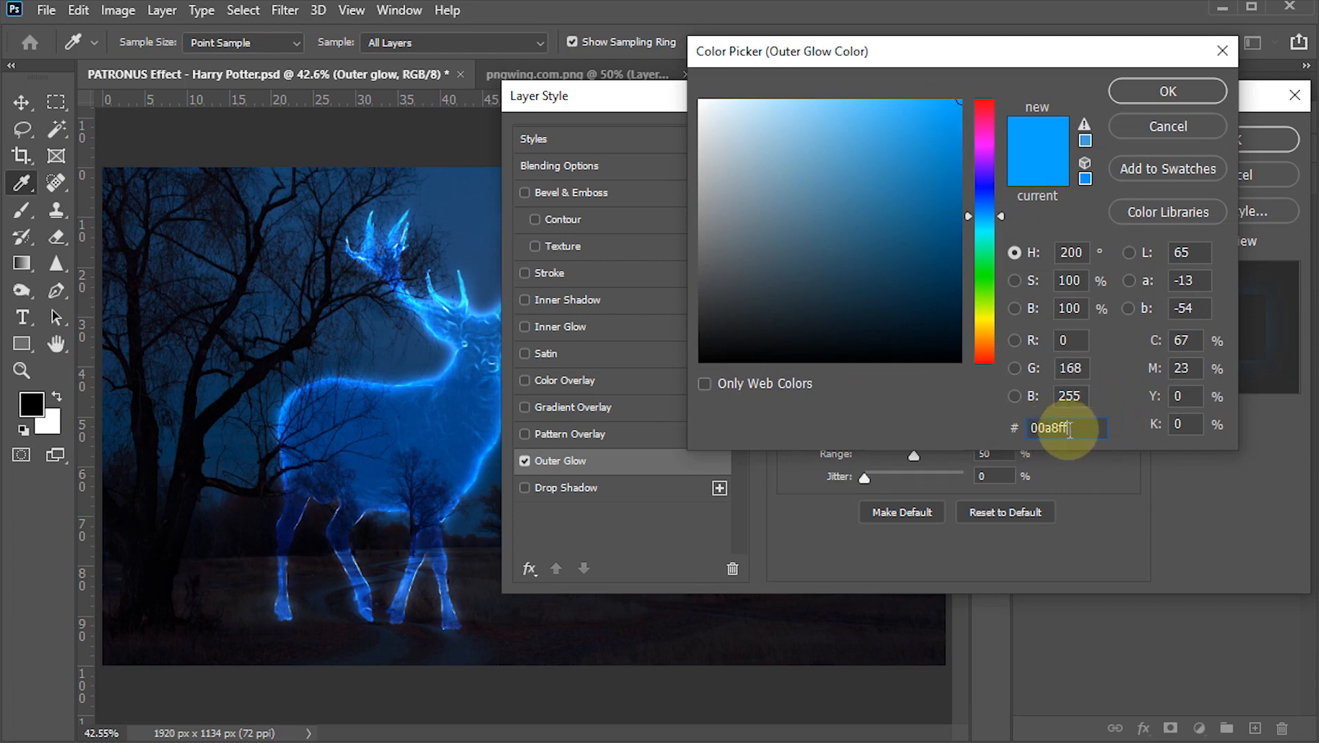
left_click(1168, 89)
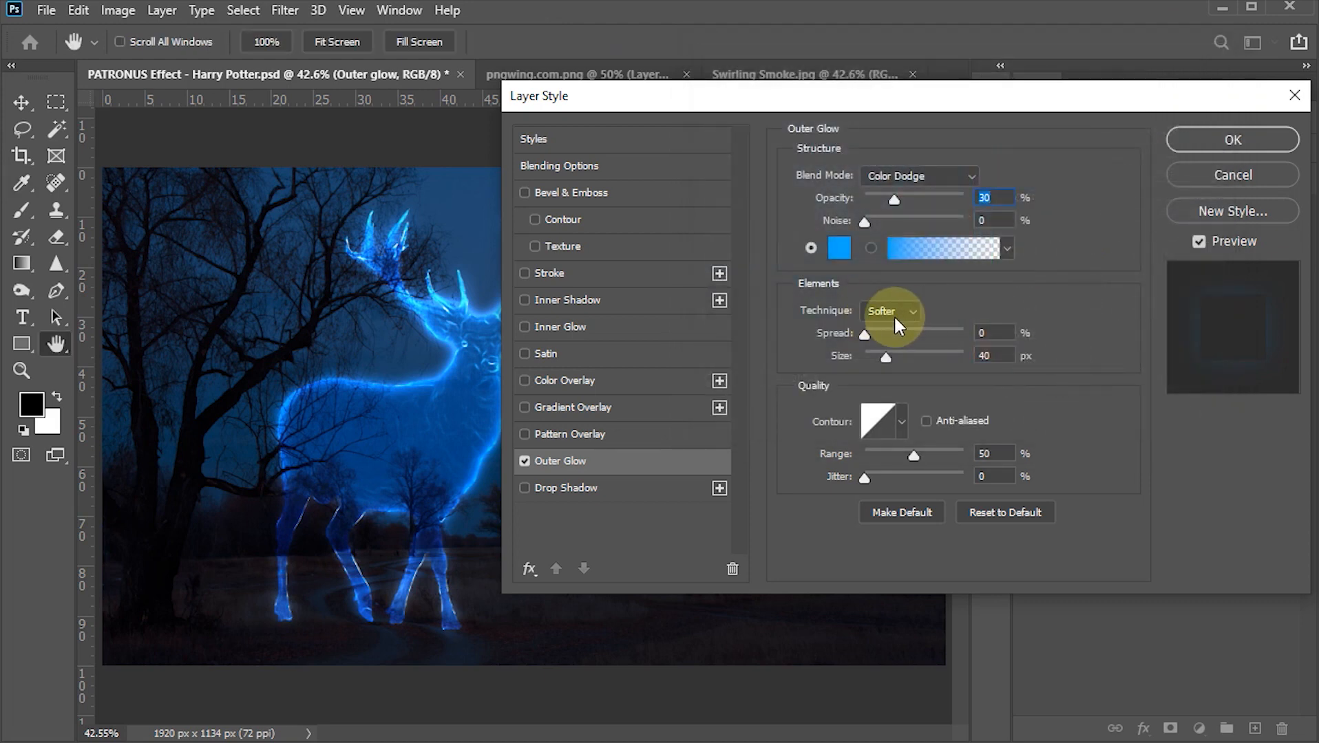
- Configure this outer glow with 0% spread, 250 px size, linear contour and 30% range, apply it and save the document
left_click(983, 333)
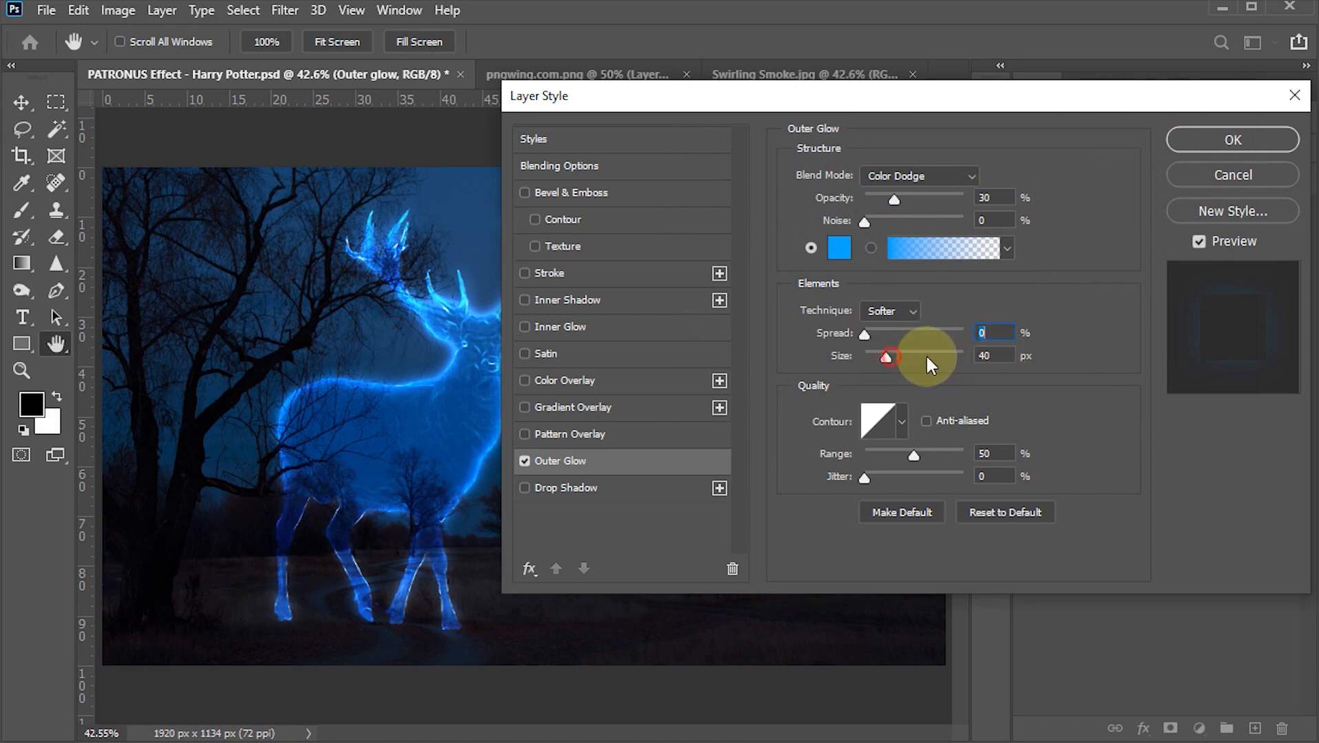
left_click_drag(926, 358, 989, 355)
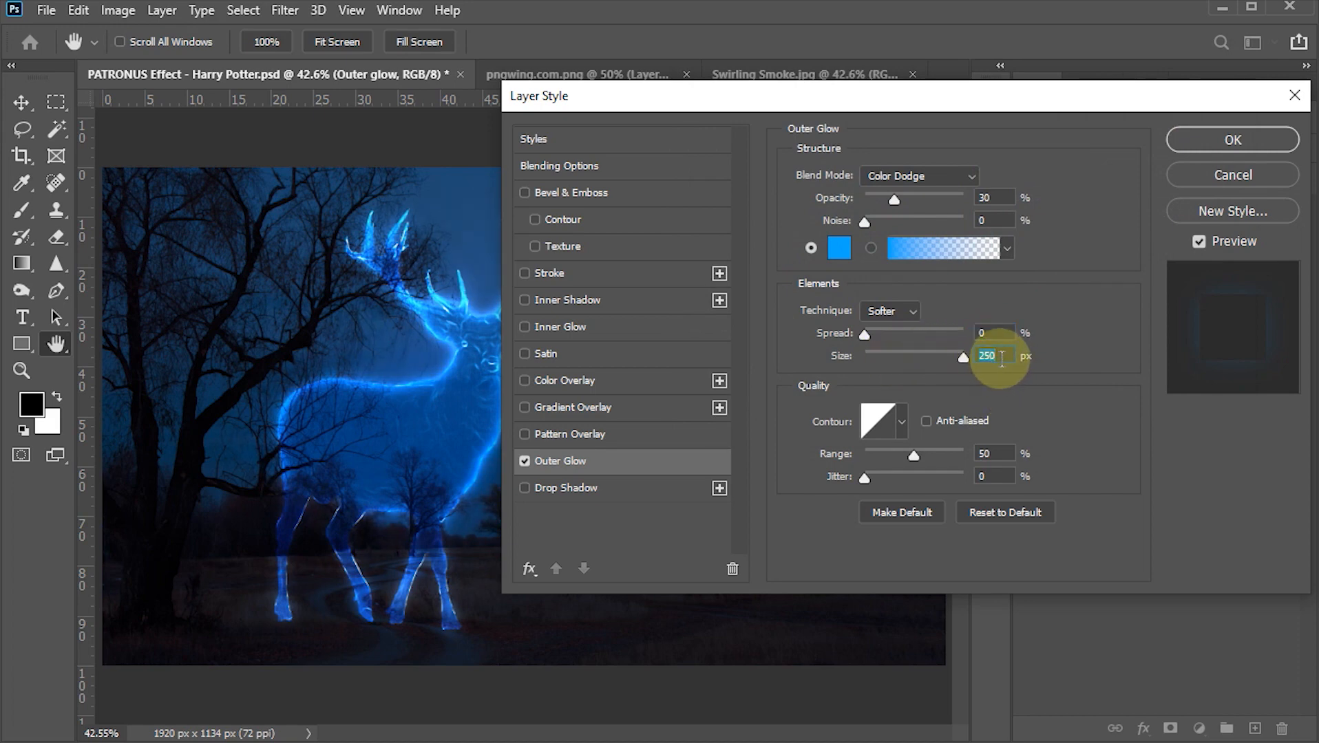
left_click(901, 423)
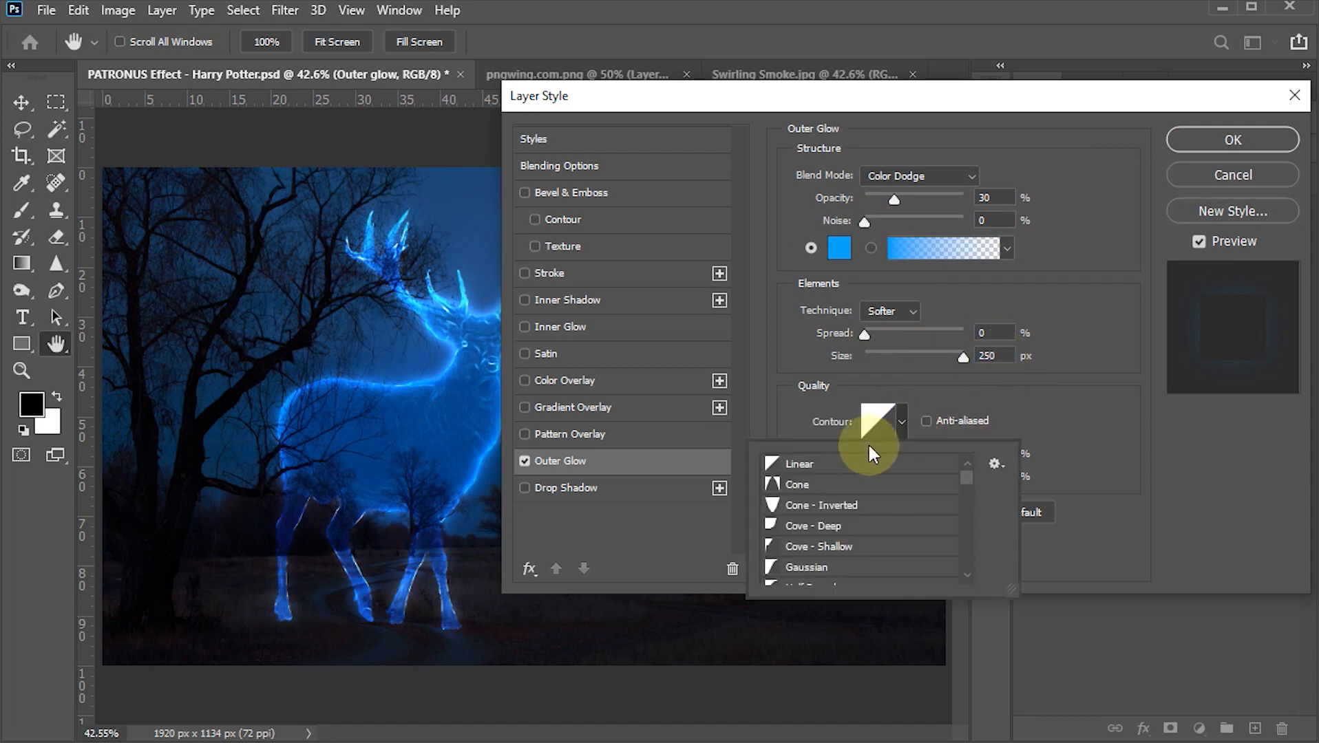
left_click(800, 465)
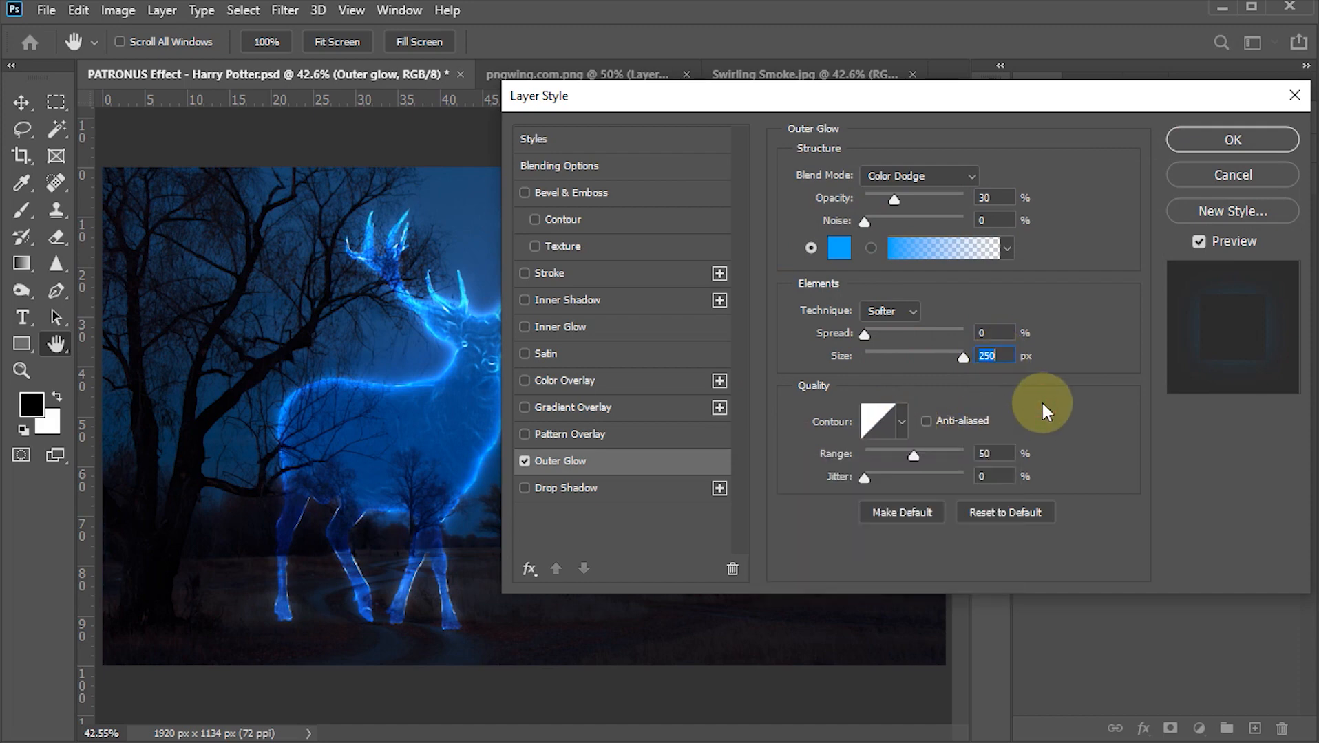
left_click(1004, 453)
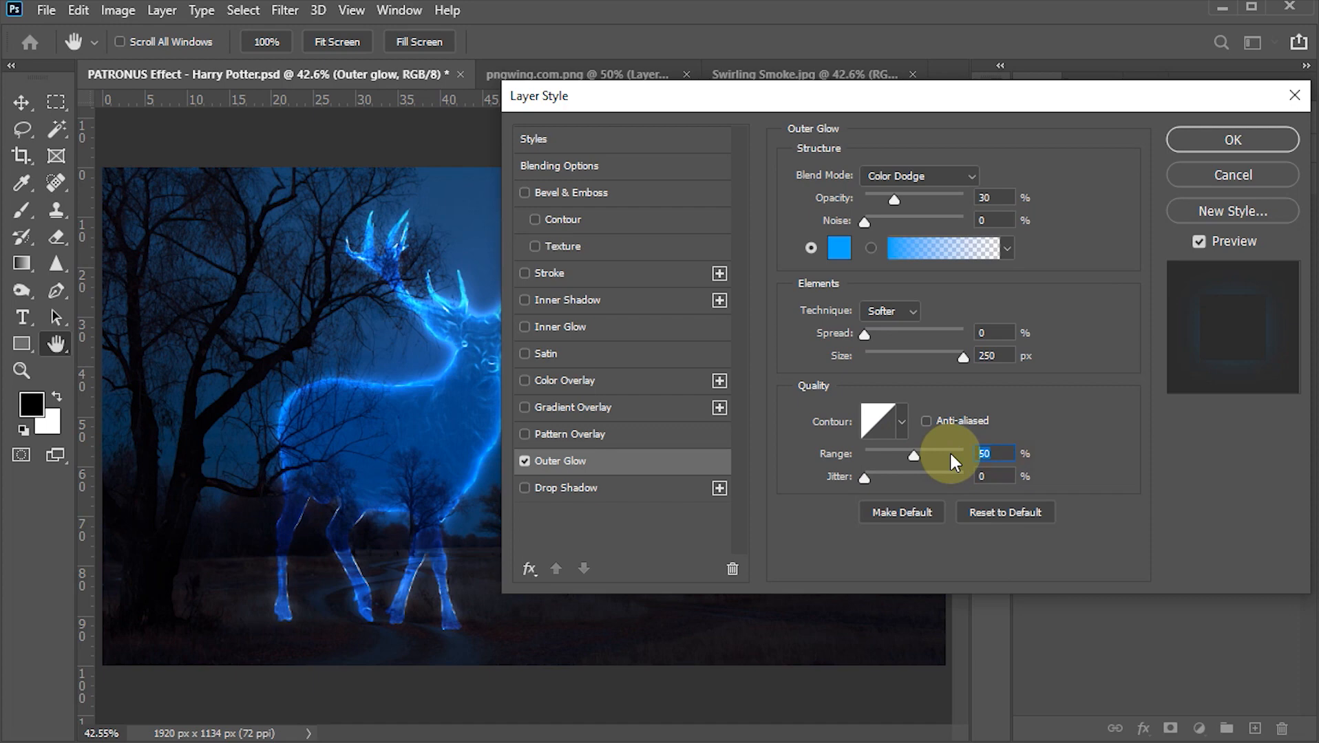
type("30")
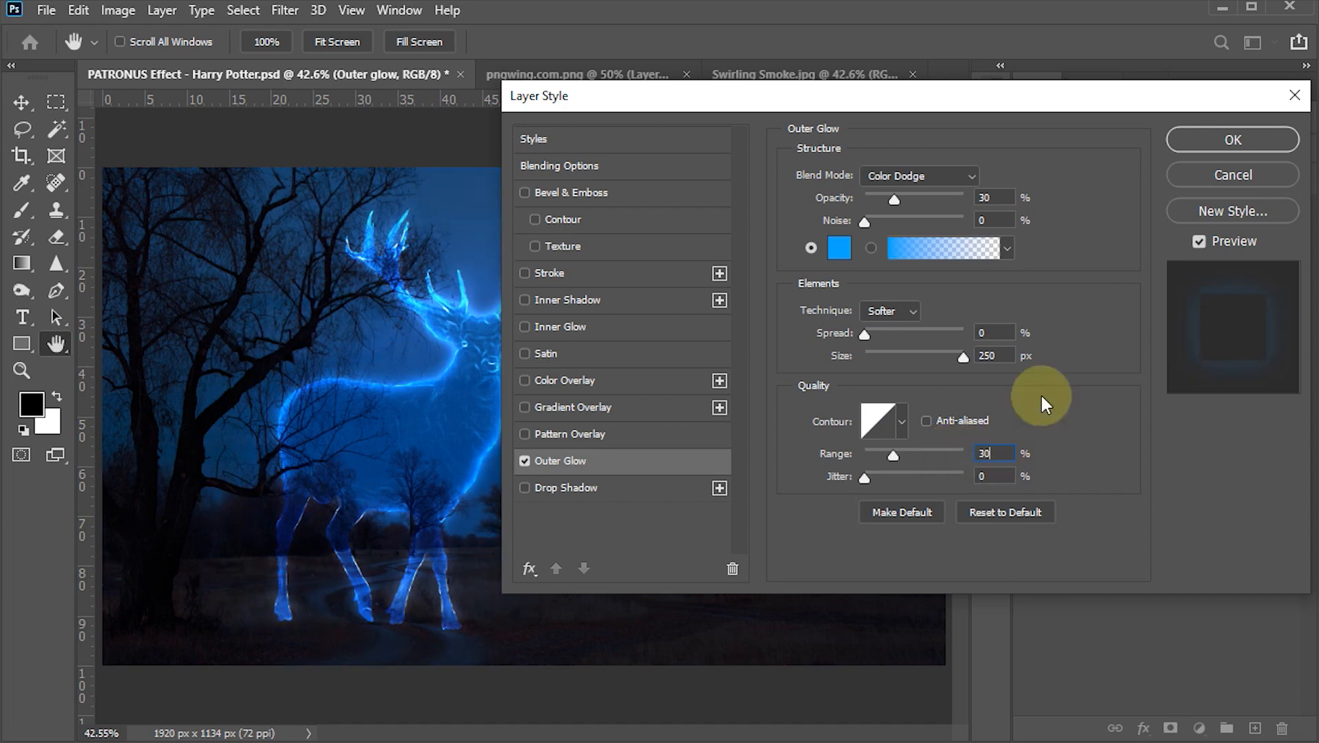
left_click(1250, 137)
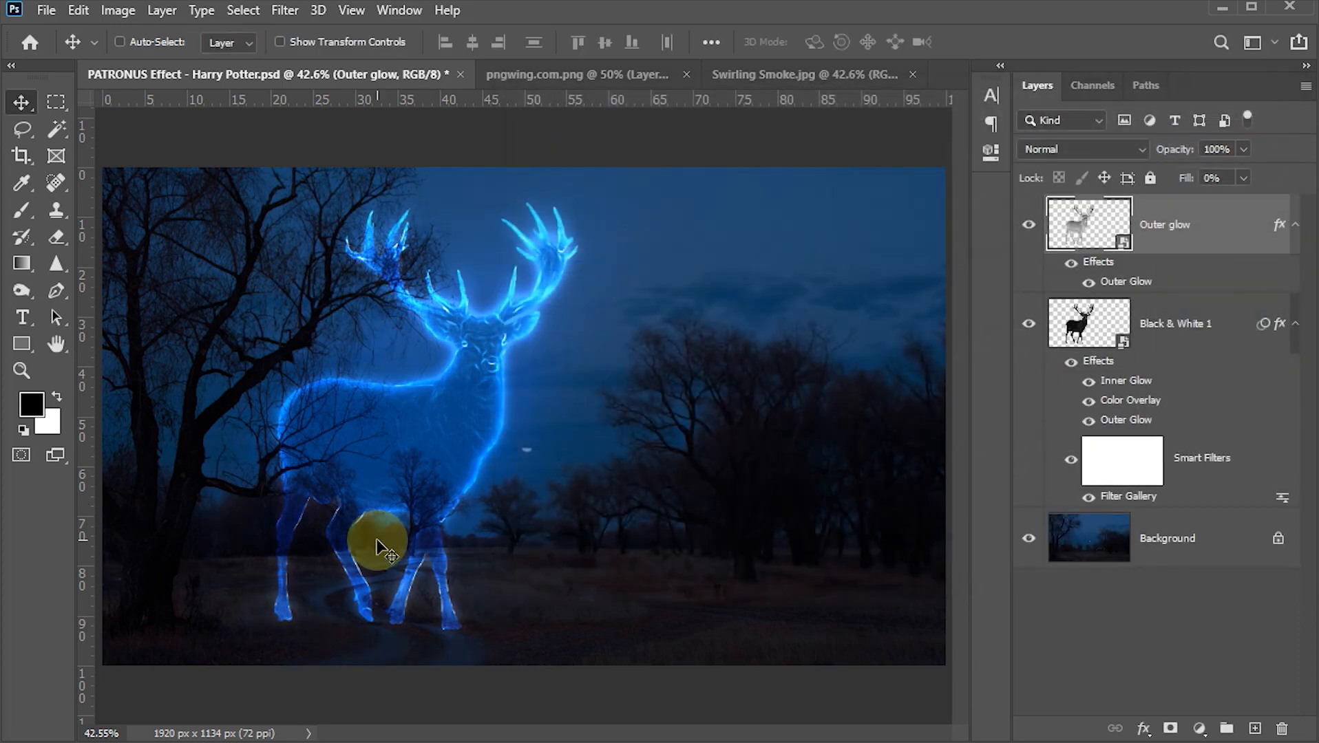
key("ctrl+s")
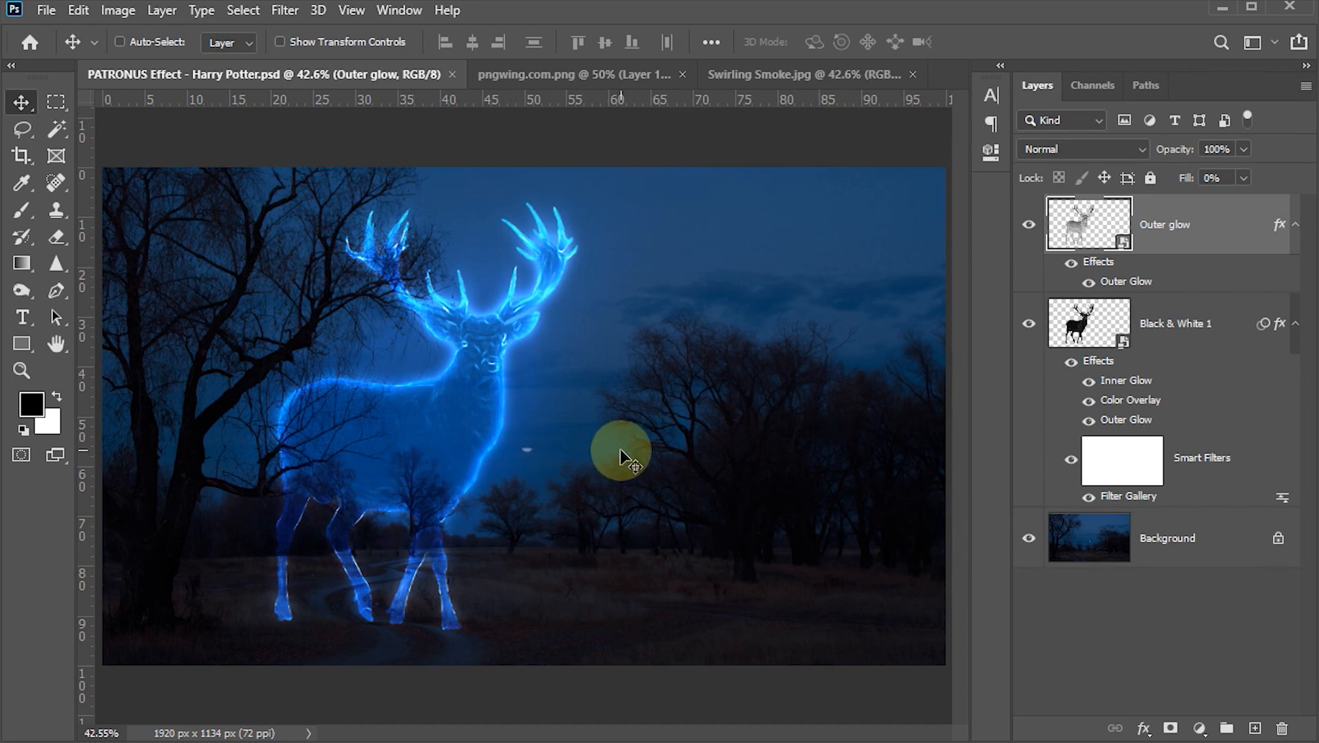
- Duplicate the Outer glow layer and change the copy's Outer Glow blend mode to Dissolve
key("ctrl+j")
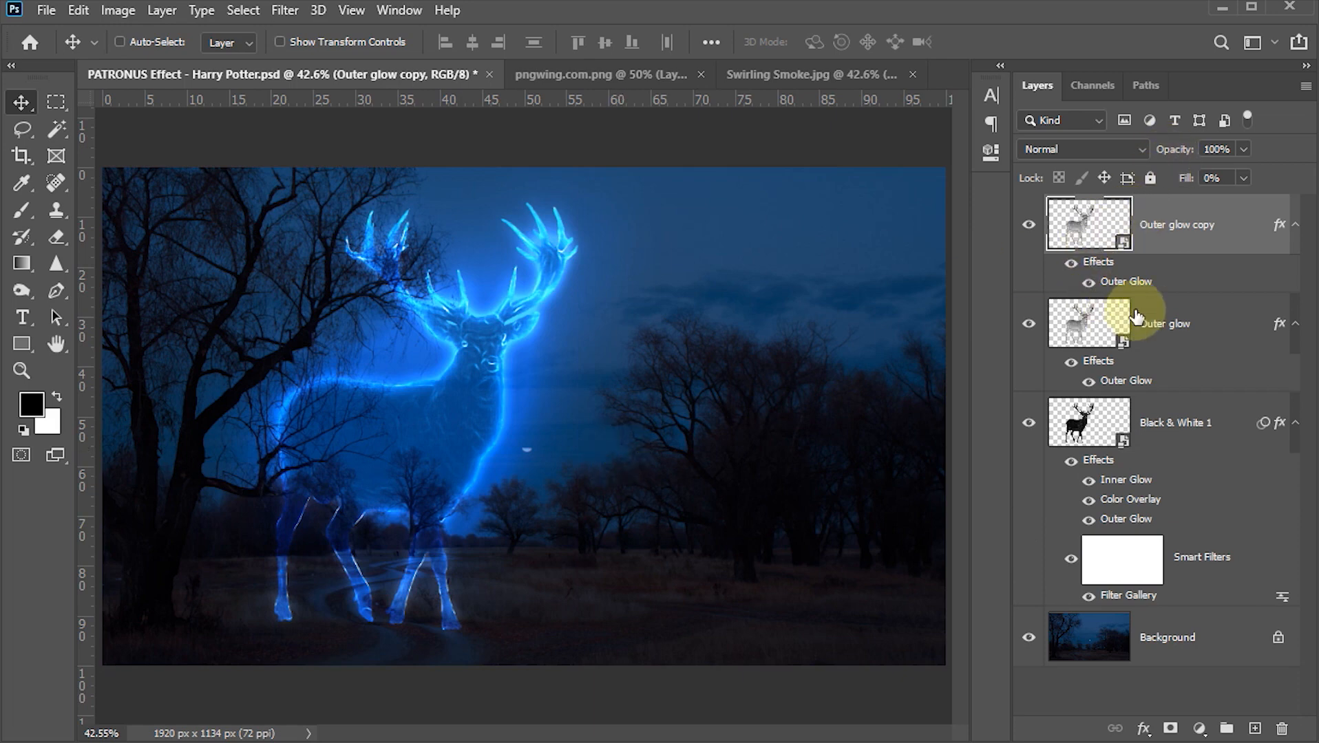
double_click(1131, 288)
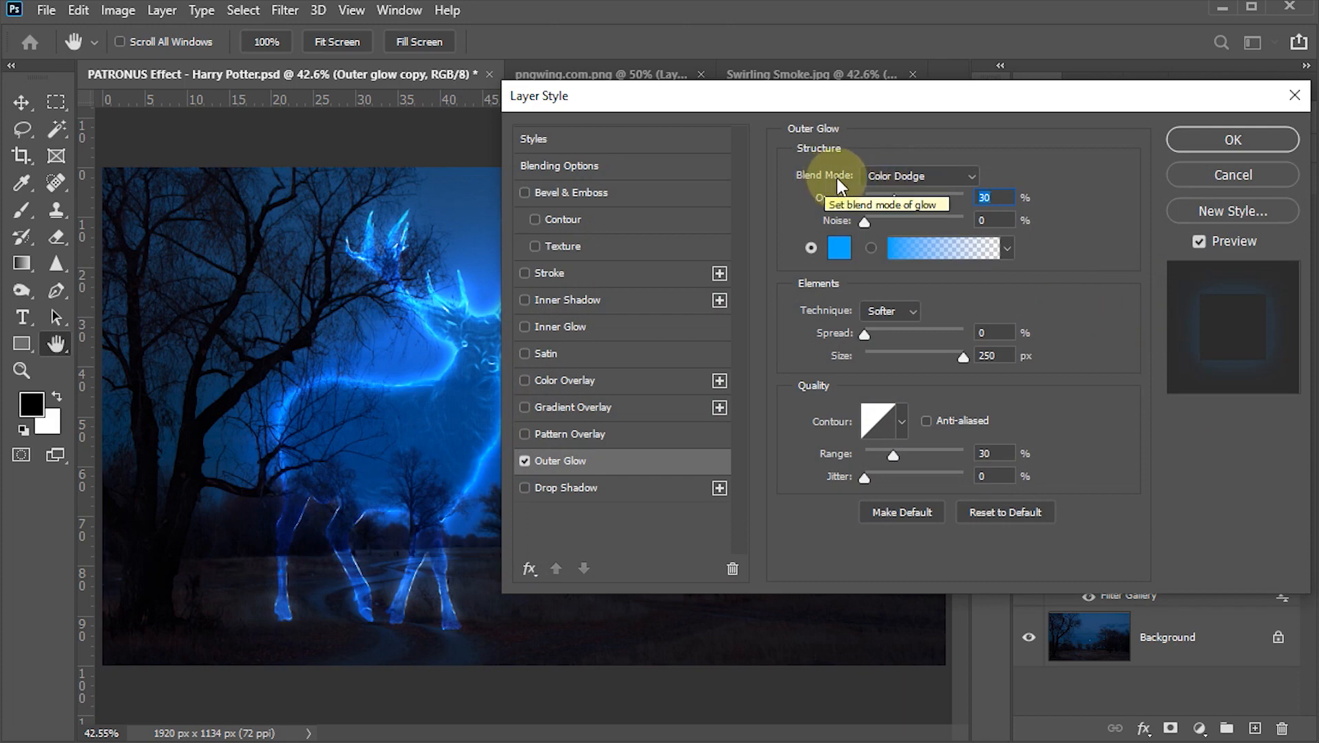
left_click(969, 176)
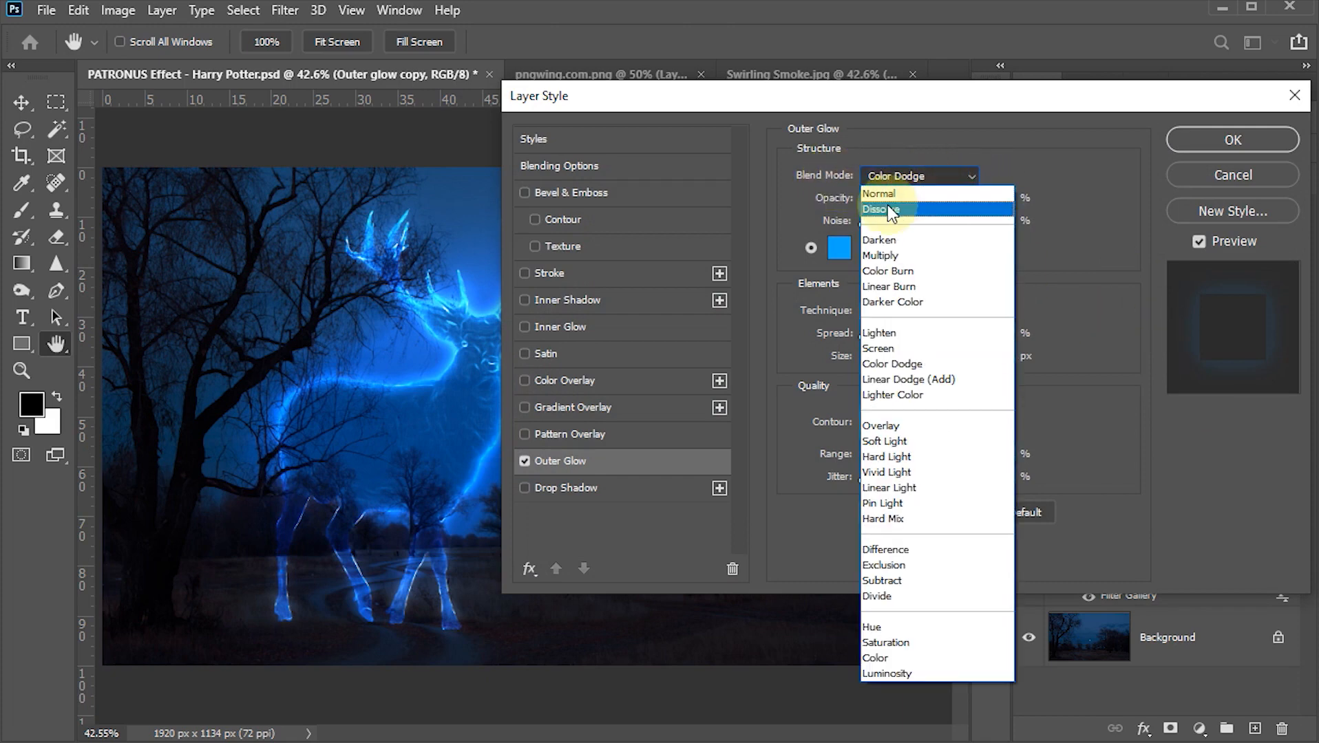
left_click(888, 206)
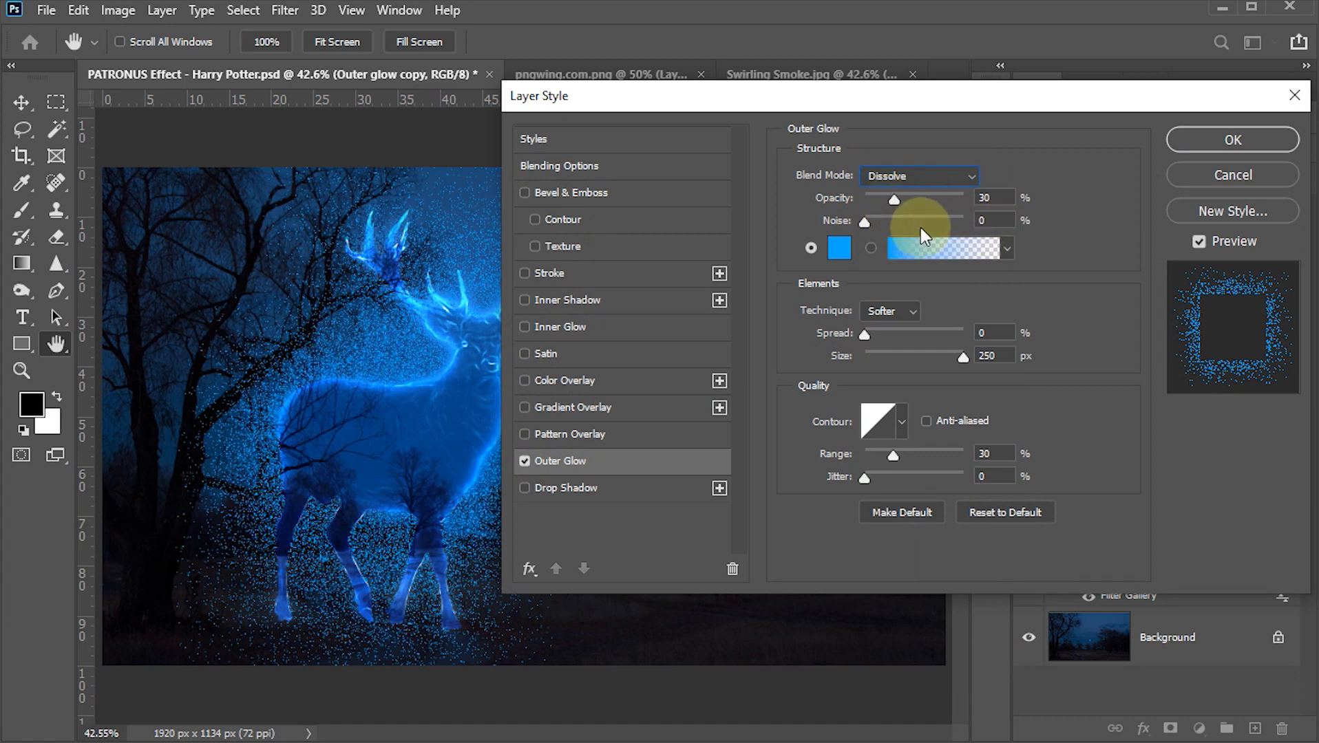
- Set the duplicated layer's outer glow opacity to 3%, apply the layer style and save the document
double_click(984, 198)
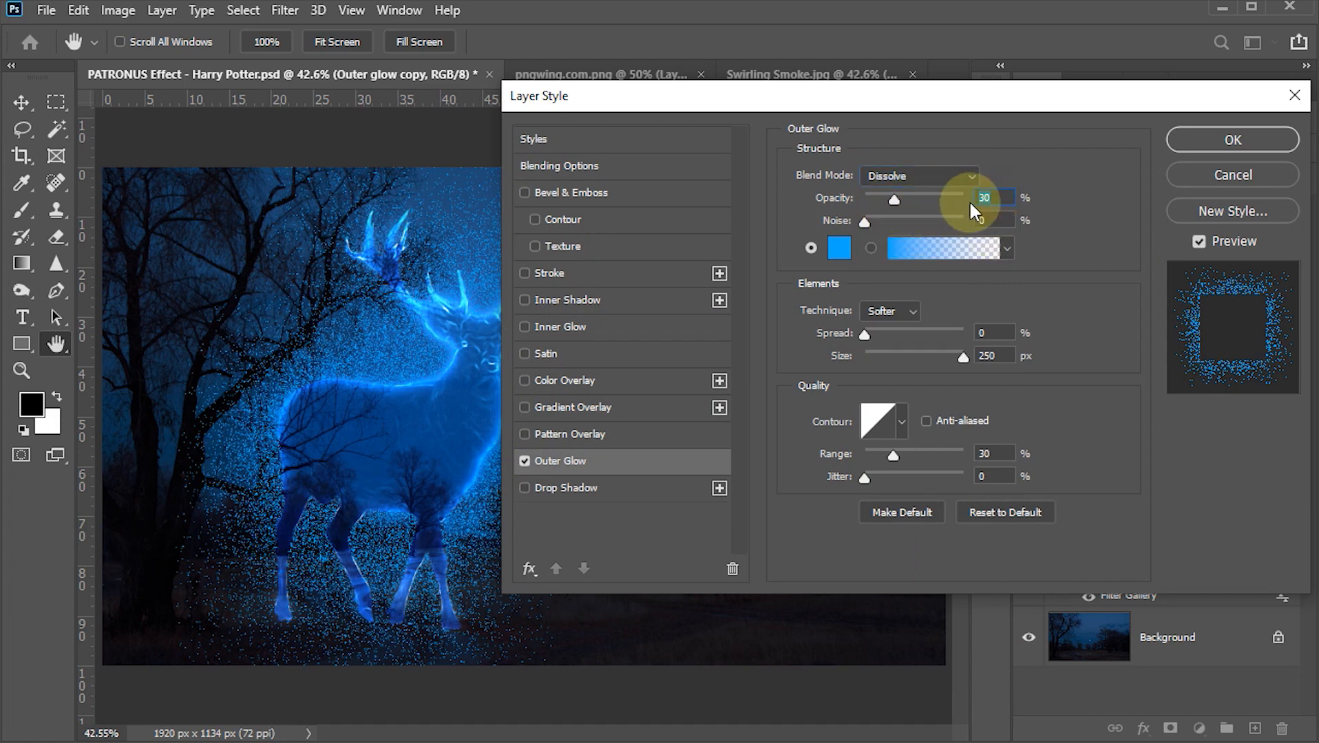
type("4")
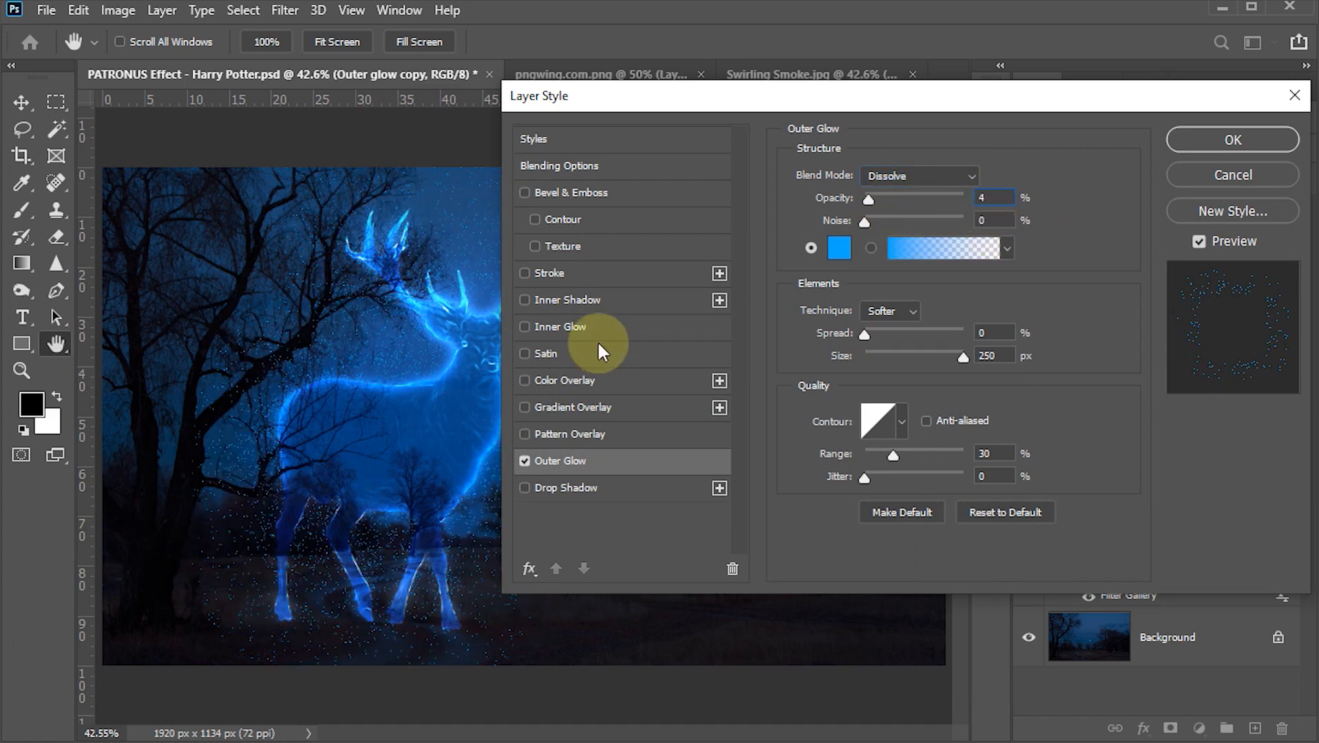
double_click(995, 200)
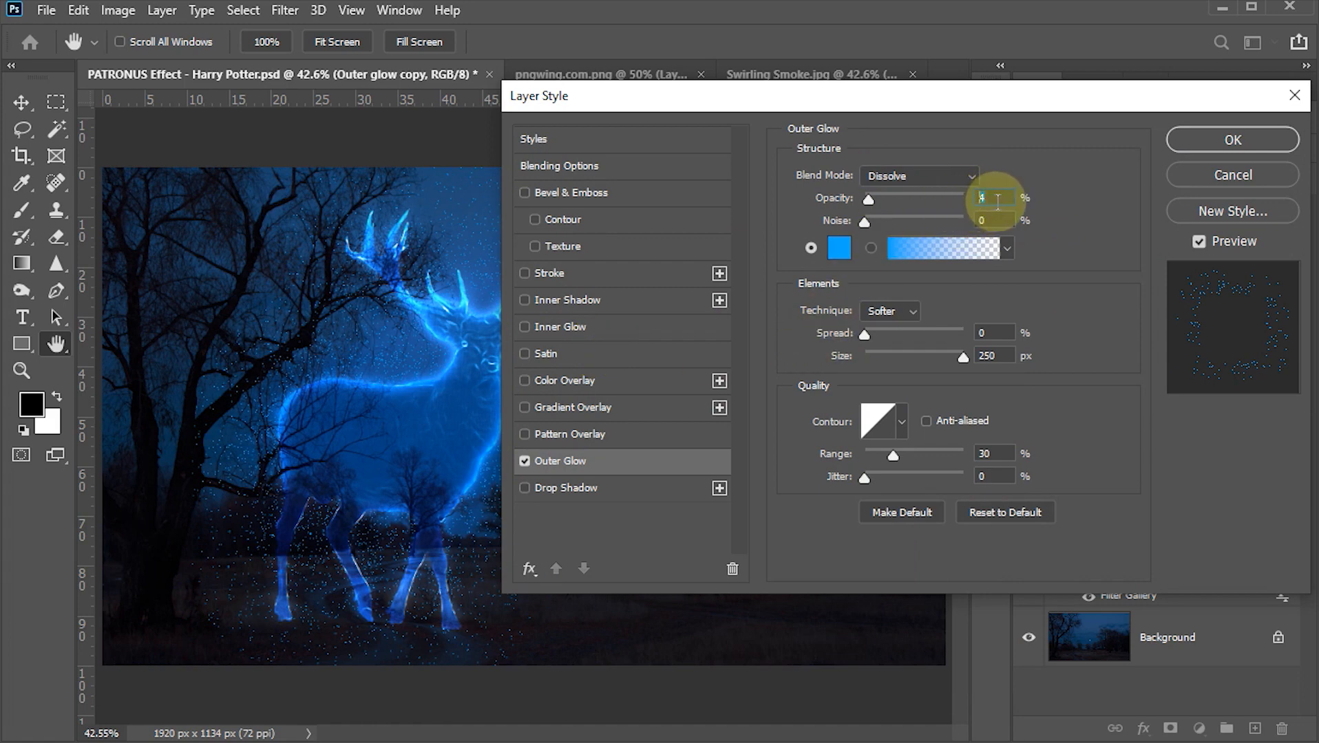
type("3")
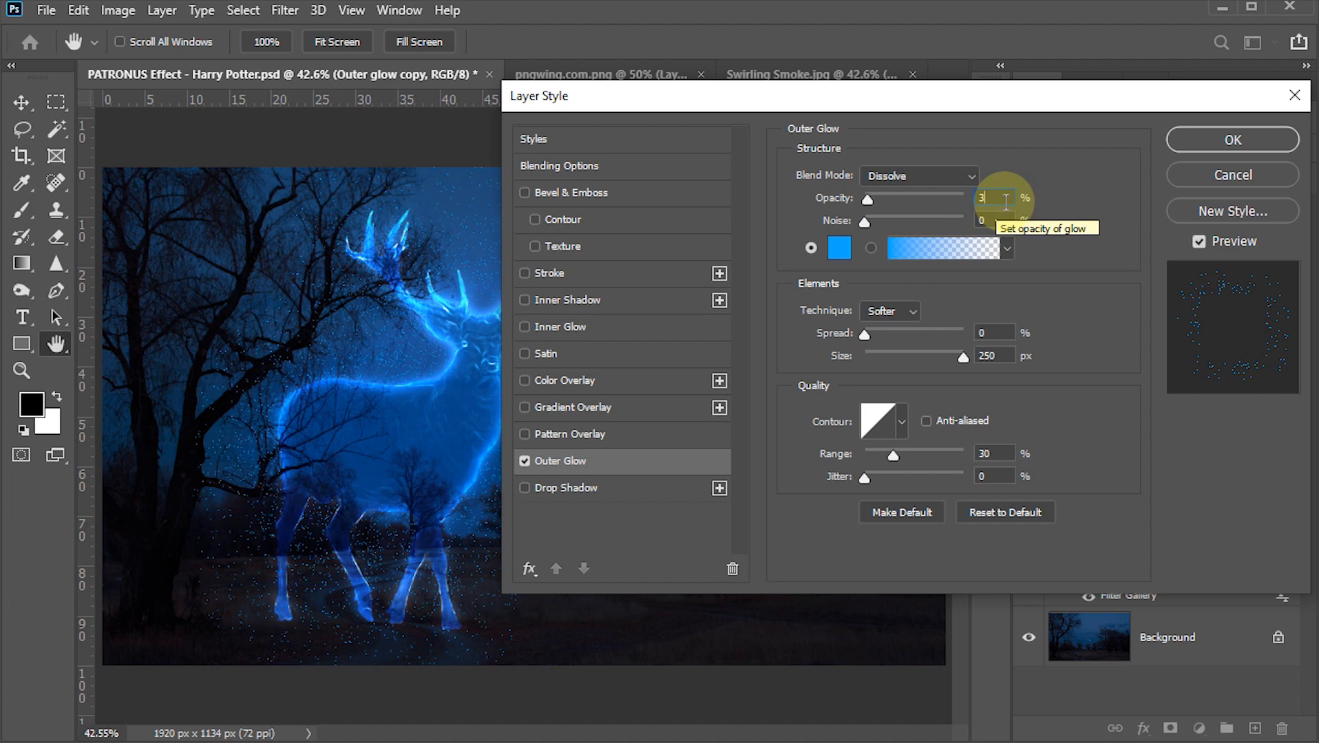
left_click(1174, 140)
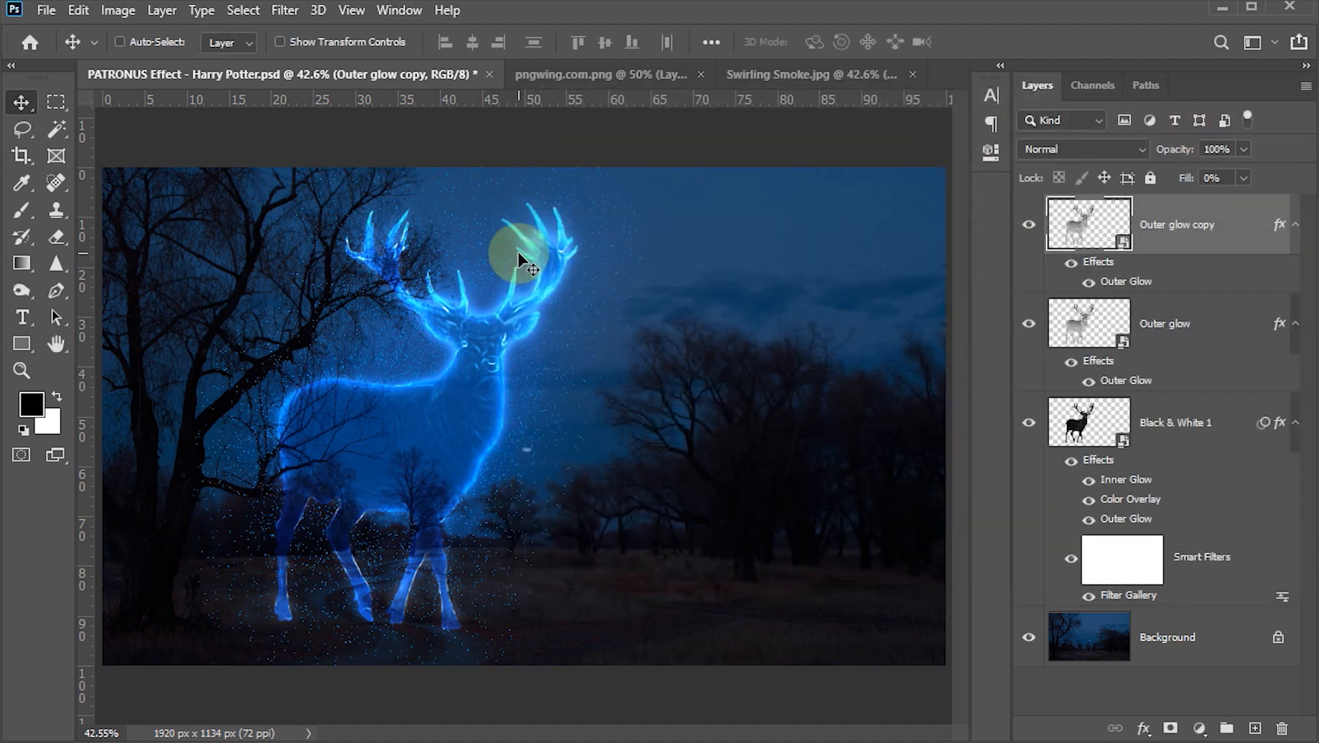
key("ctrl+s")
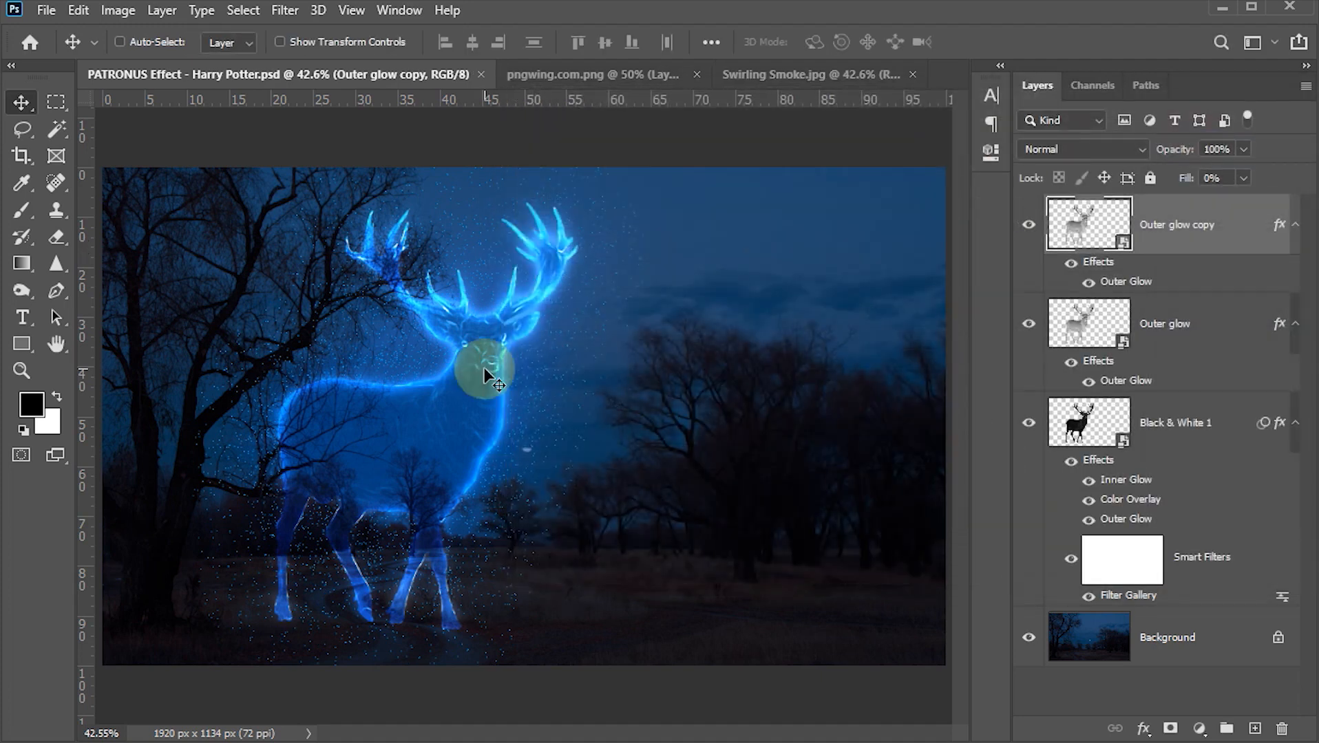
- Group the two outer glow layers with the Black & White 1 layer, name the group Stag and save the document
left_click(1098, 427, "shift")
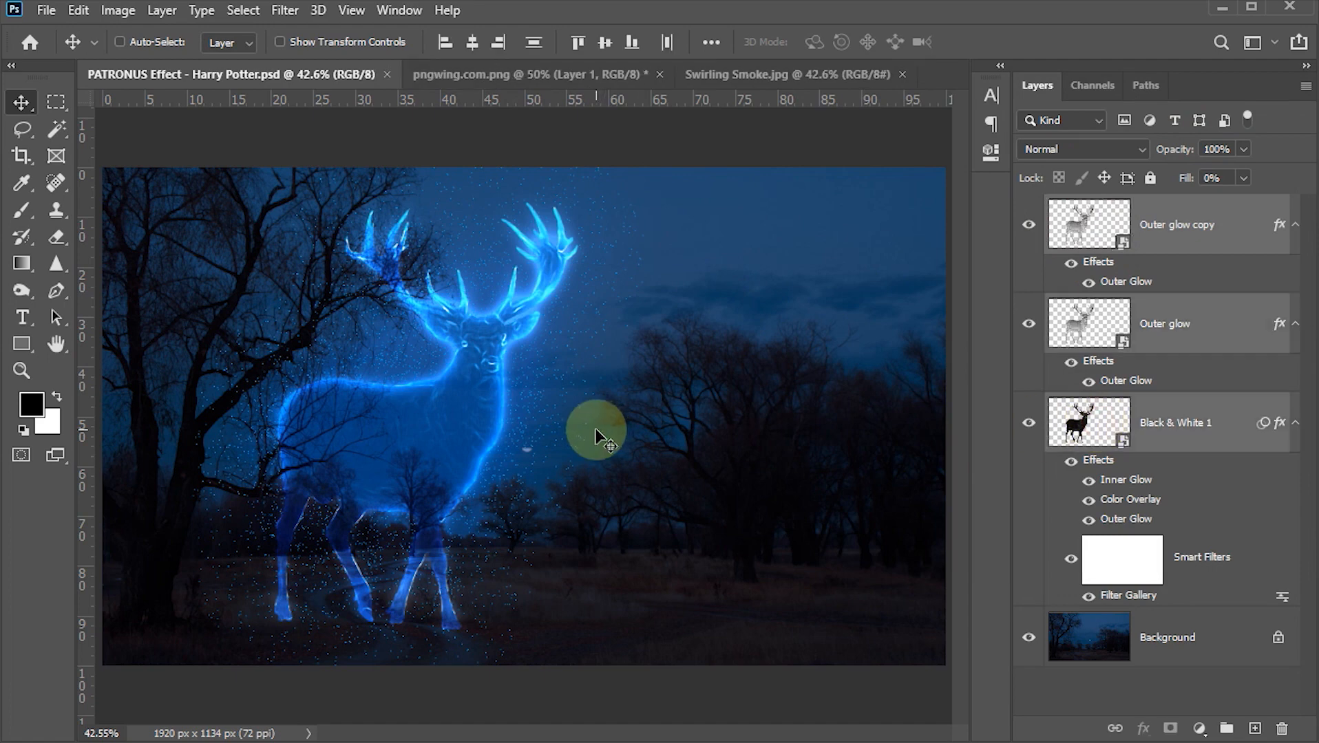
key("ctrl+g")
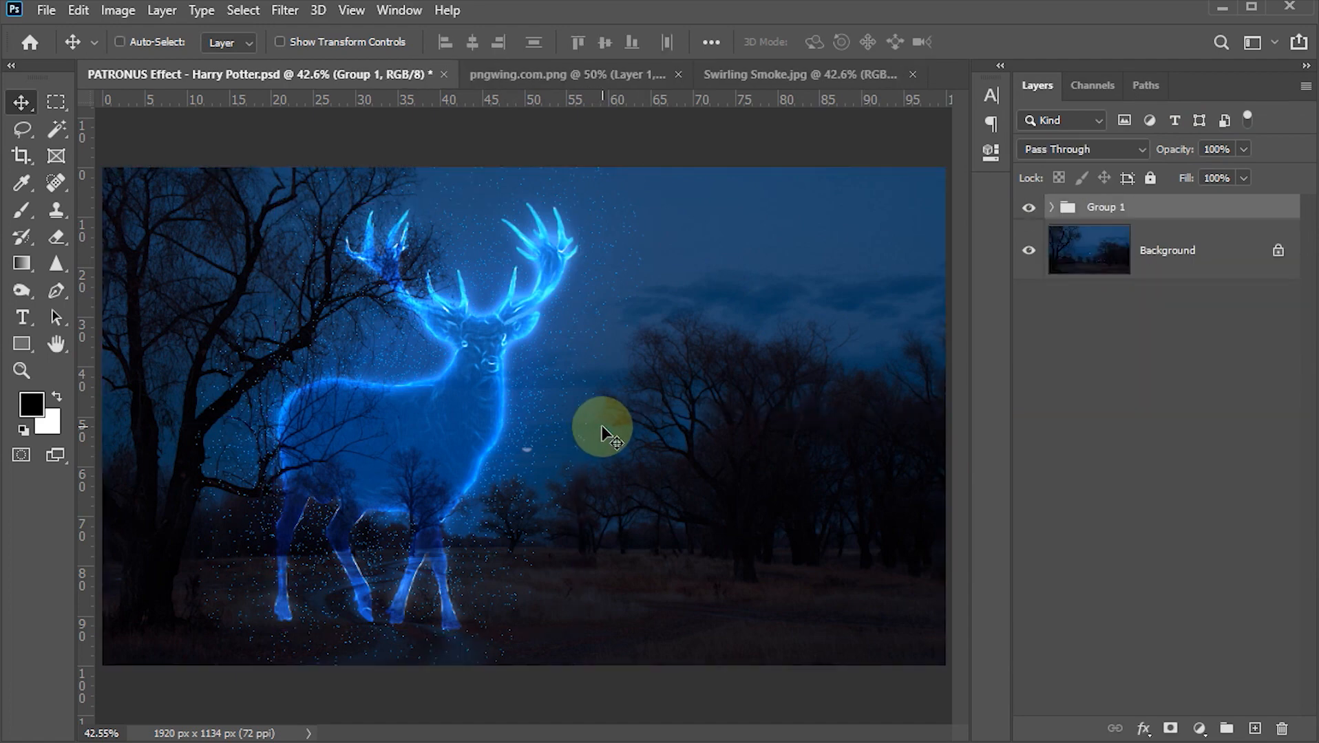
double_click(1103, 207)
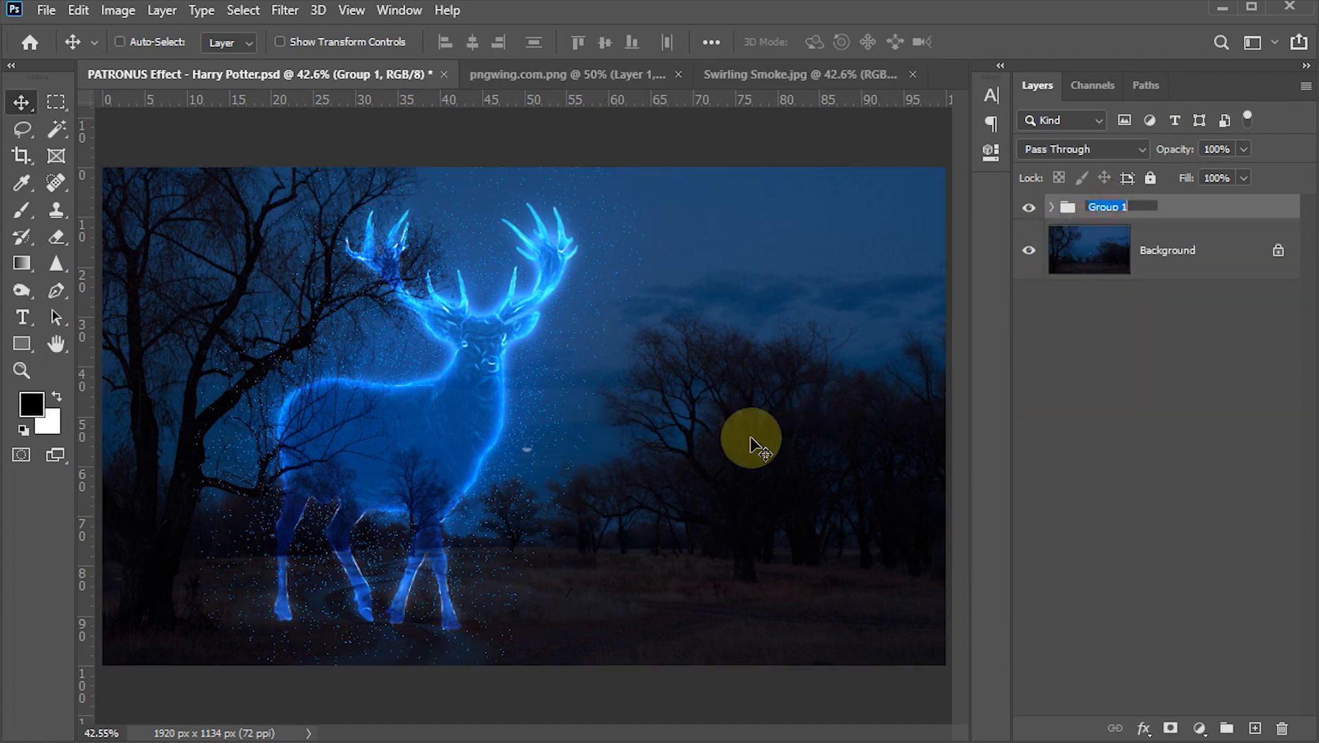
type("Stag")
key("Return")
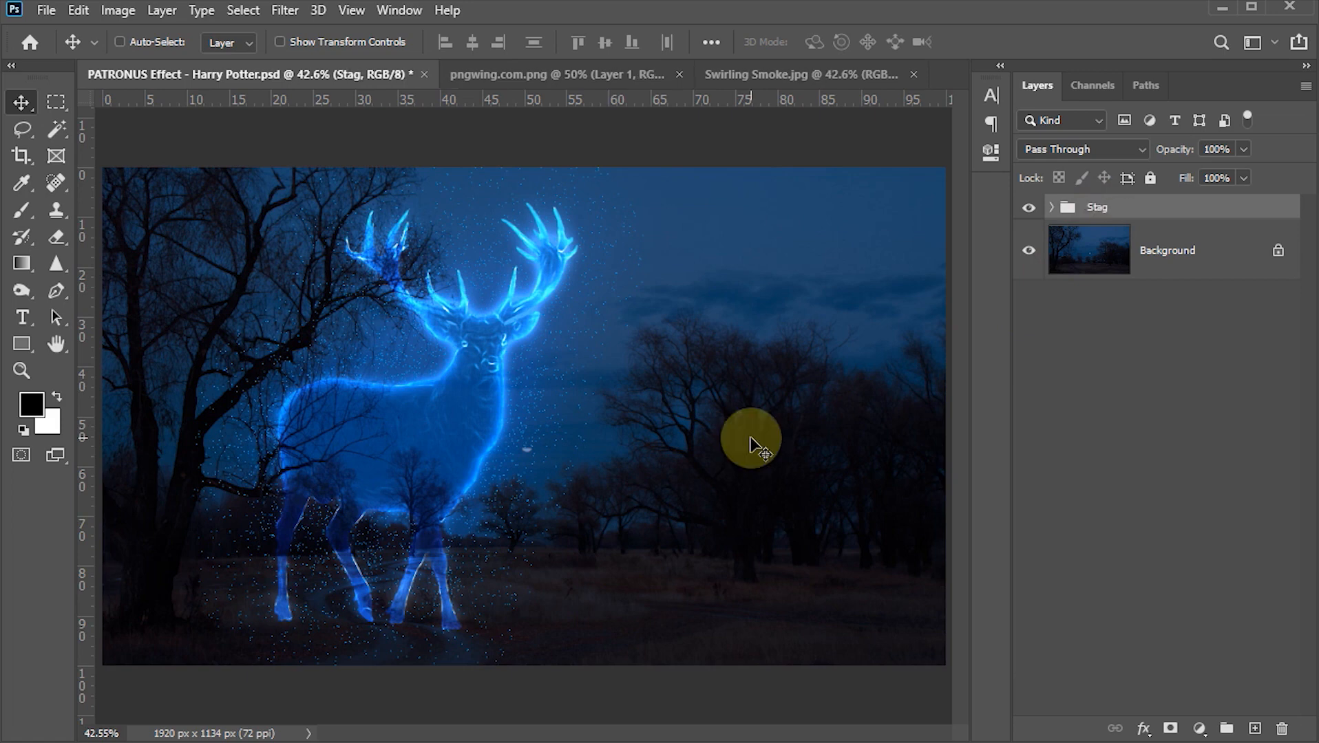
key("ctrl+s")
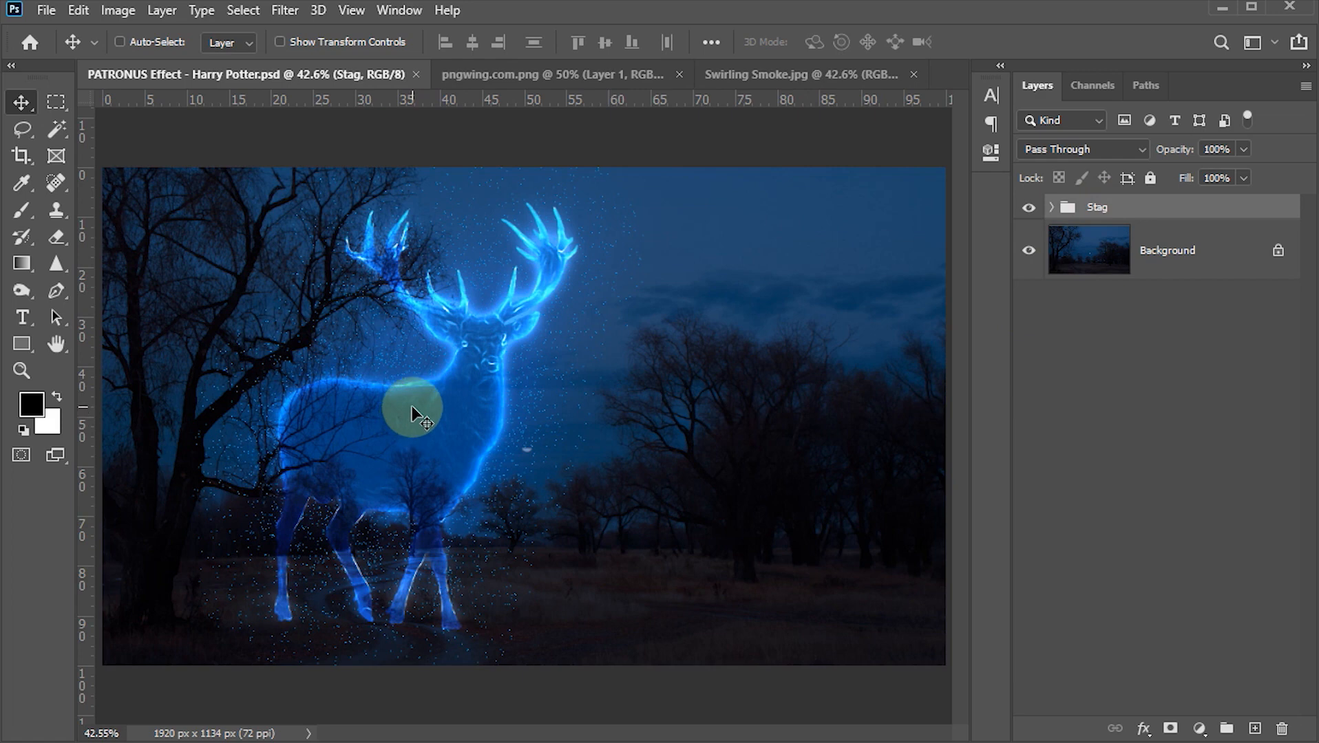
- Copy the whole Swirling Smoke.jpg image and paste it as a new layer above the Stag group in the Patronus document
left_click(803, 71)
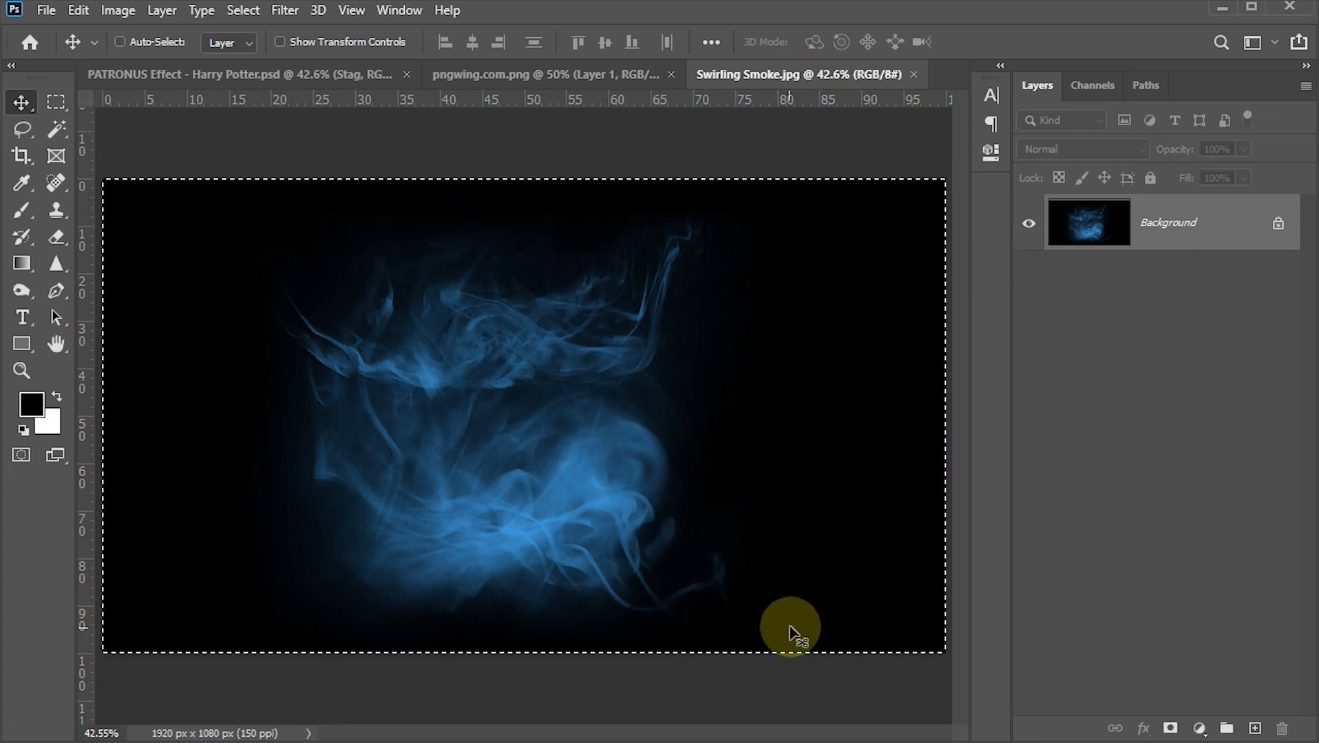
left_click(241, 74)
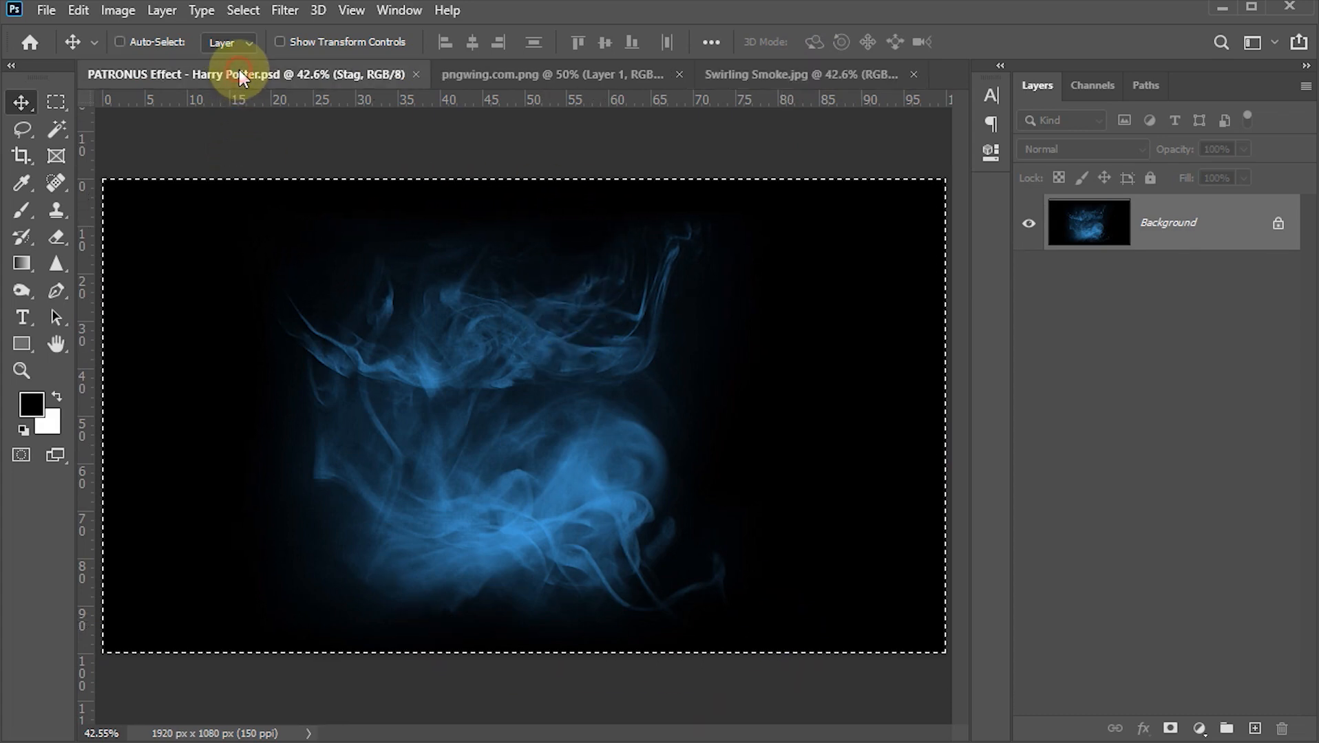
key("ctrl+v")
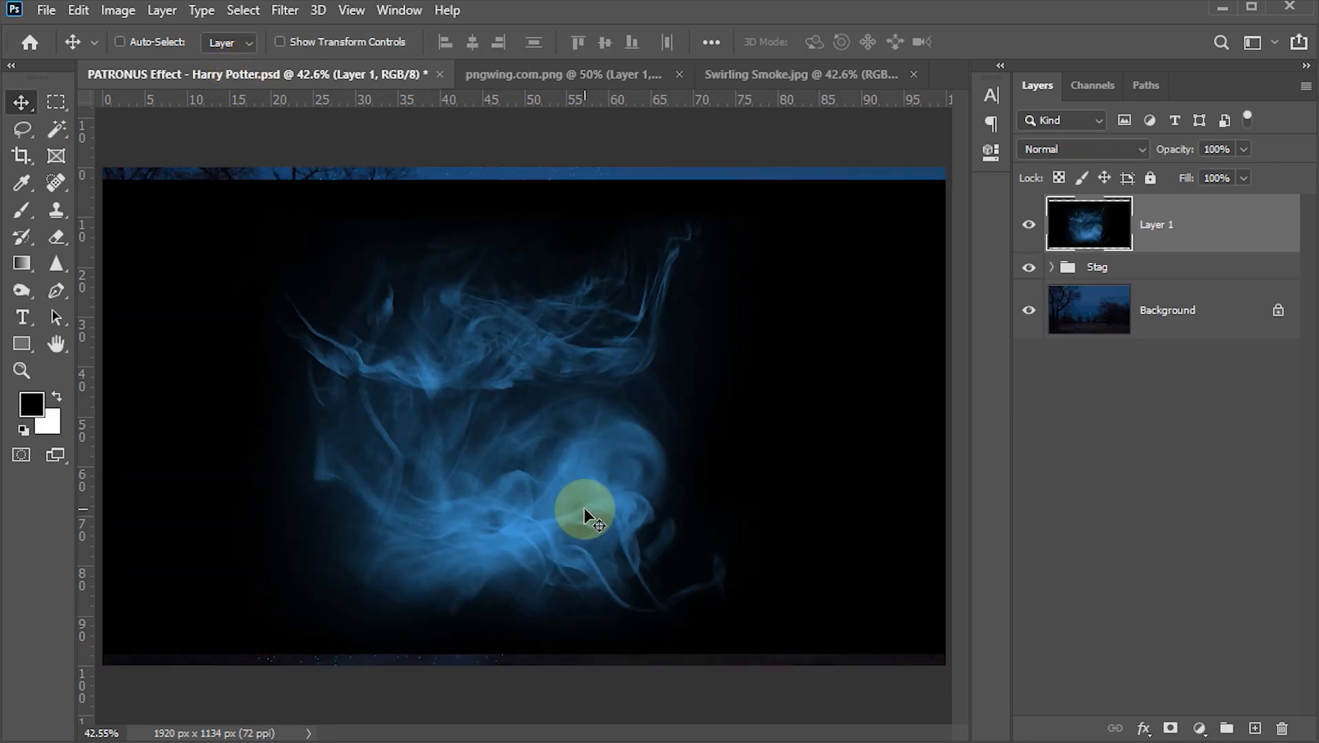
- Set the smoke layer's blend mode to Screen and move the smoke over the stag's body
left_click(1043, 150)
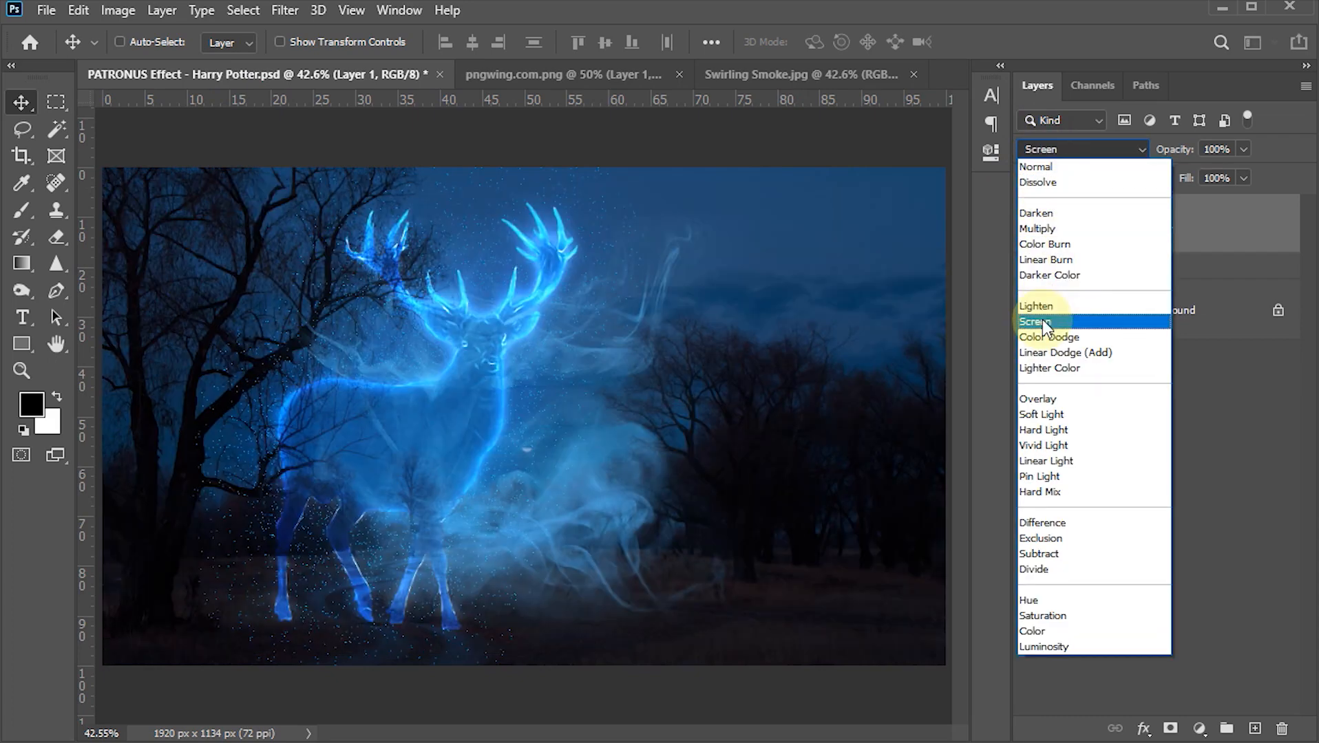
left_click(1035, 321)
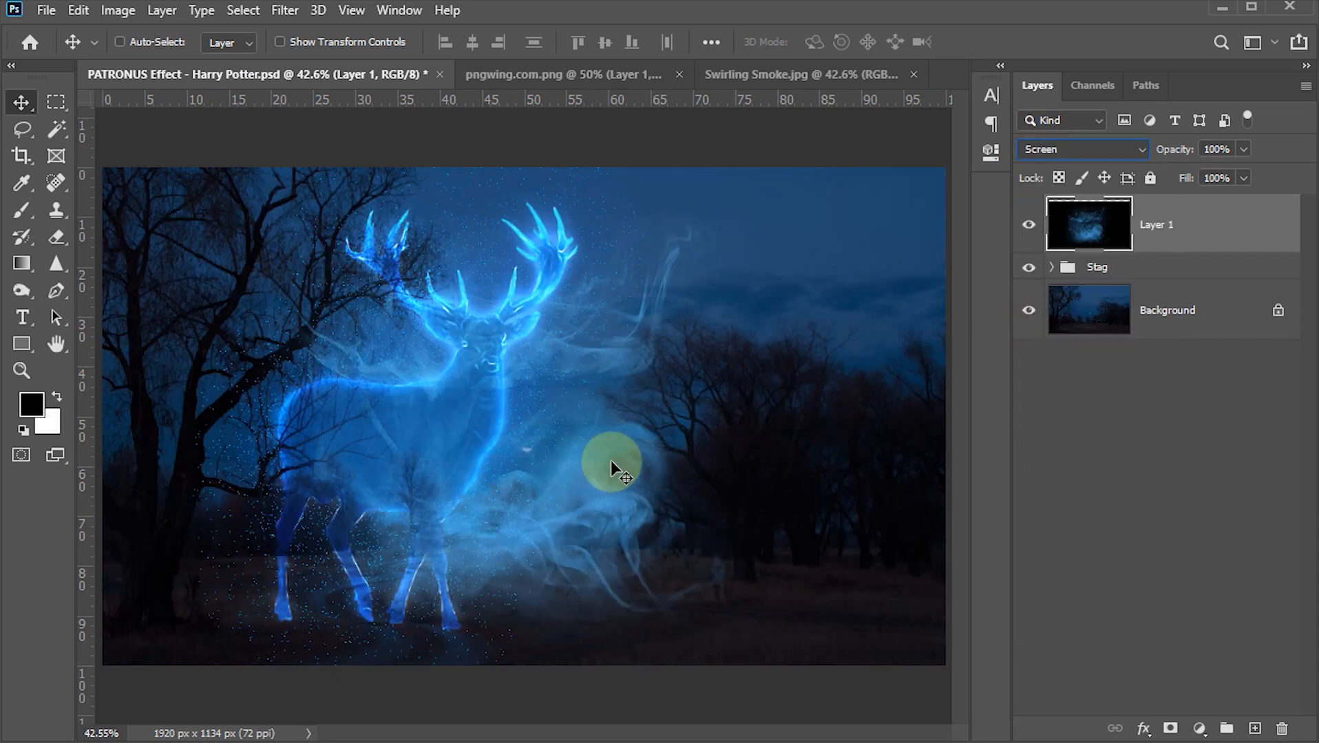
left_click_drag(611, 461, 481, 476)
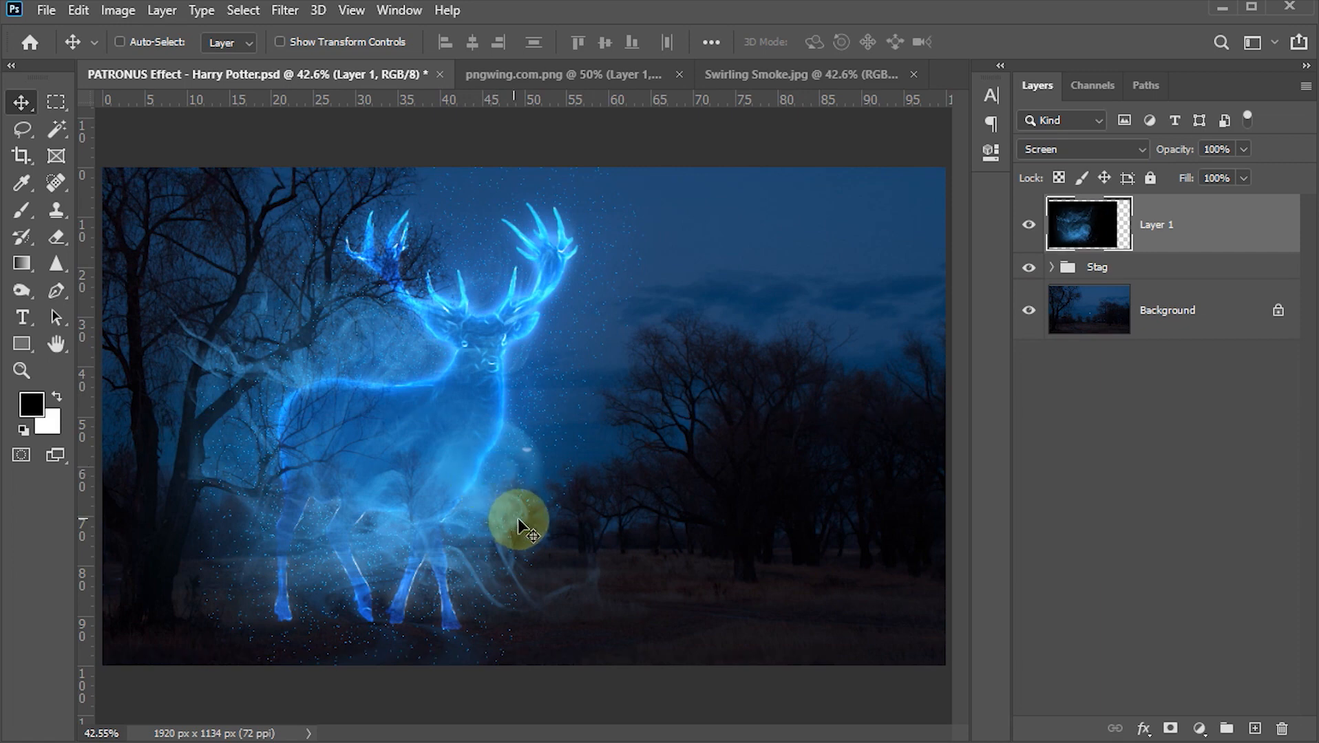
- Split the smoke layer's black Blend If slider for This Layer to 0 / 97, apply the blending options and save the document
left_click(1241, 240)
double_click(1241, 240)
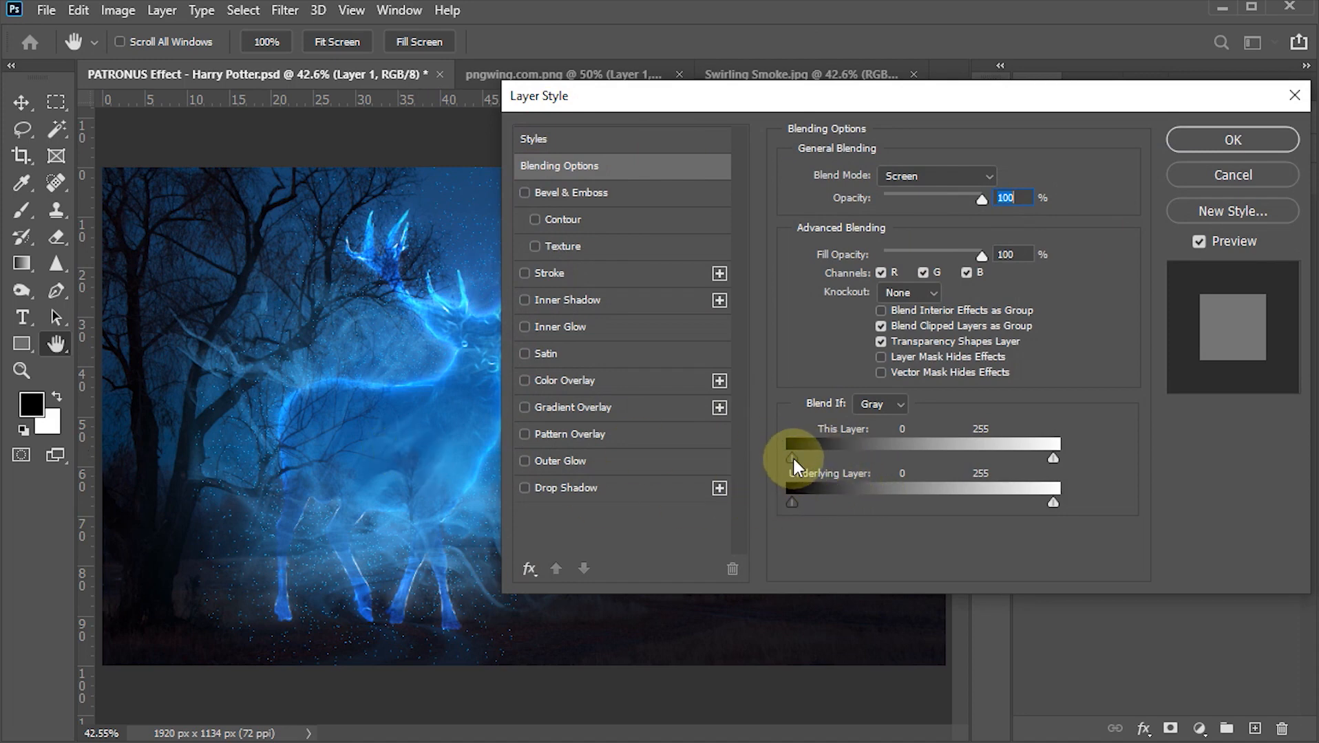
mouse_move(794, 458)
left_mouse_down()
mouse_move(844, 459)
mouse_move(780, 455)
left_mouse_up()
left_click_drag(795, 466, 896, 469)
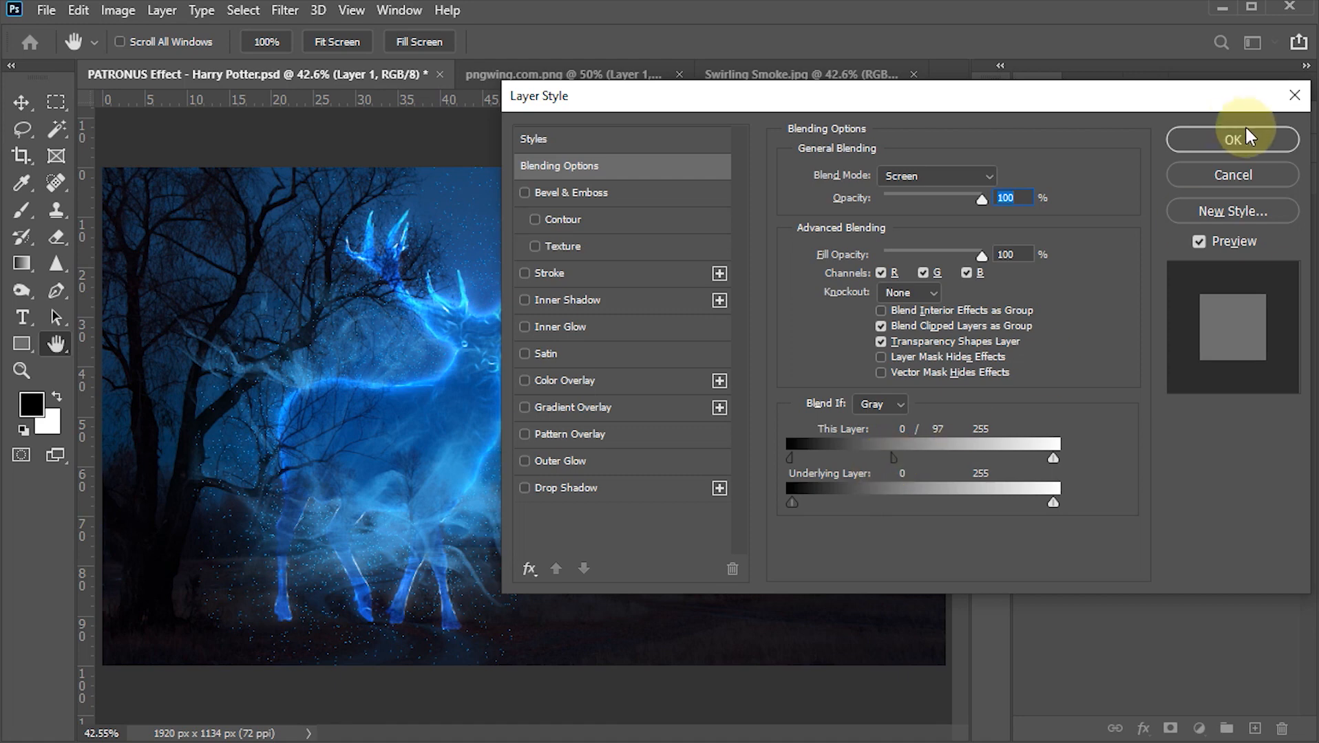
left_click(1232, 139)
key("ctrl+s")
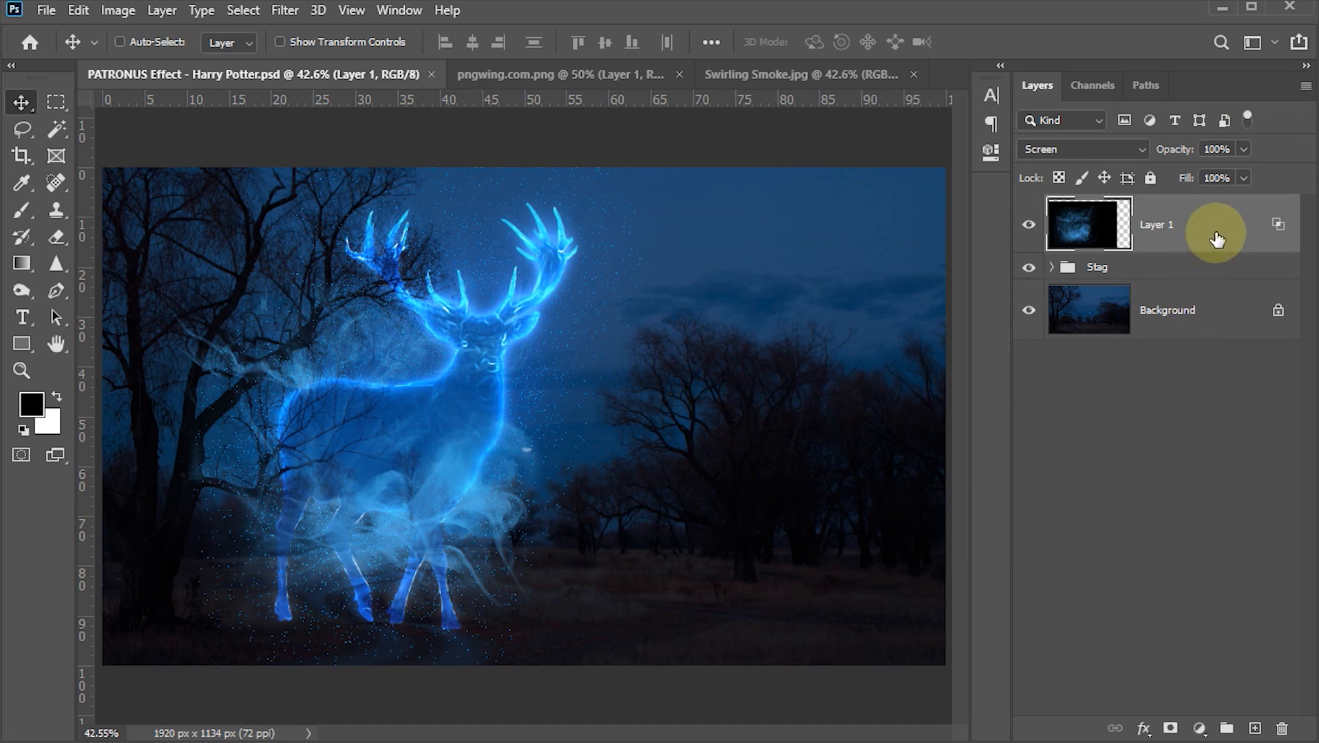
- Raise the split black Blend If value for the smoke layer to 0 / 130 and apply the blending options
double_click(1216, 238)
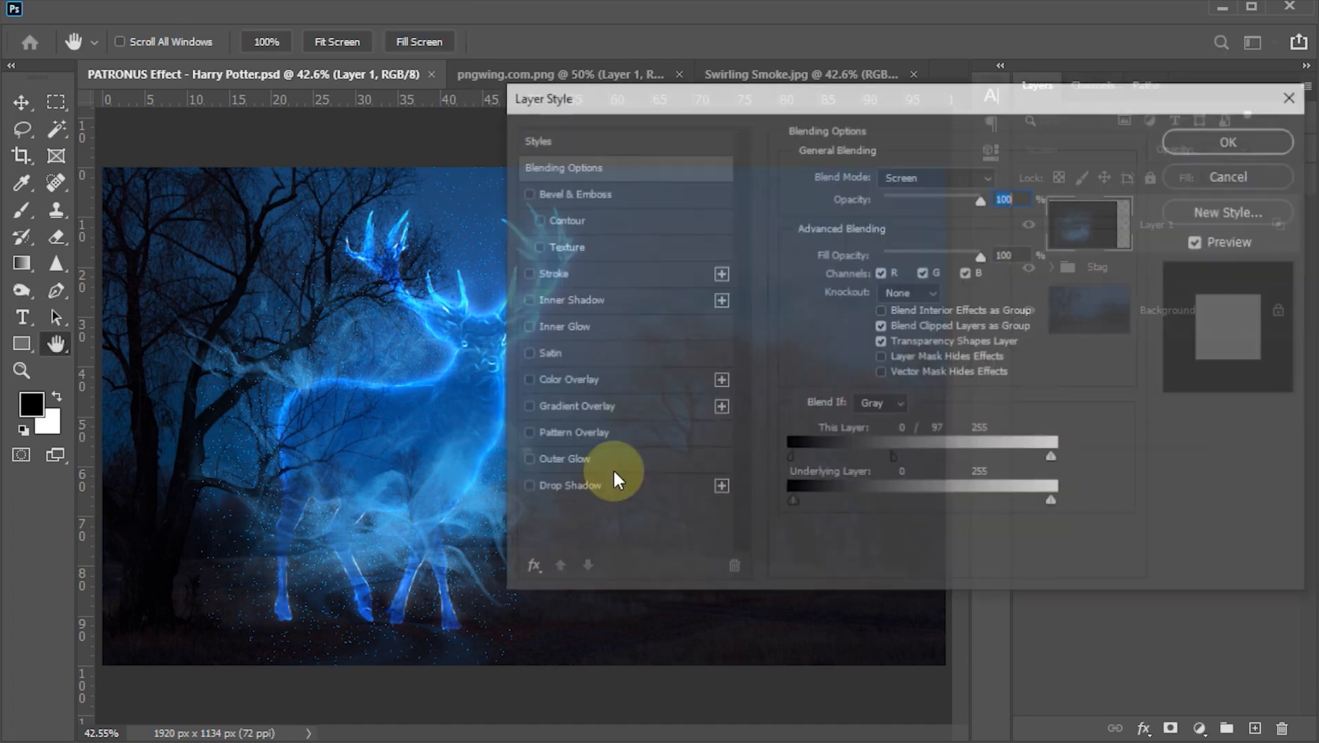
left_click_drag(898, 467, 936, 433)
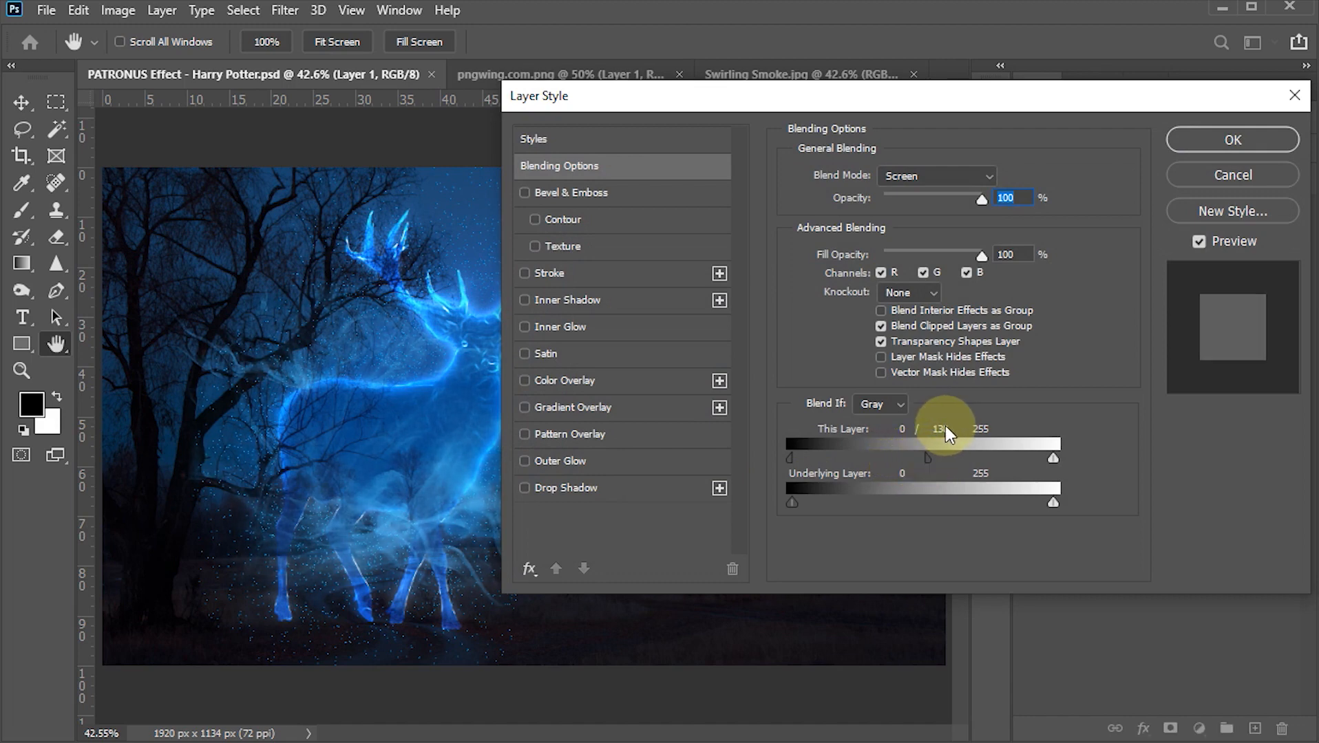
left_click(1197, 142)
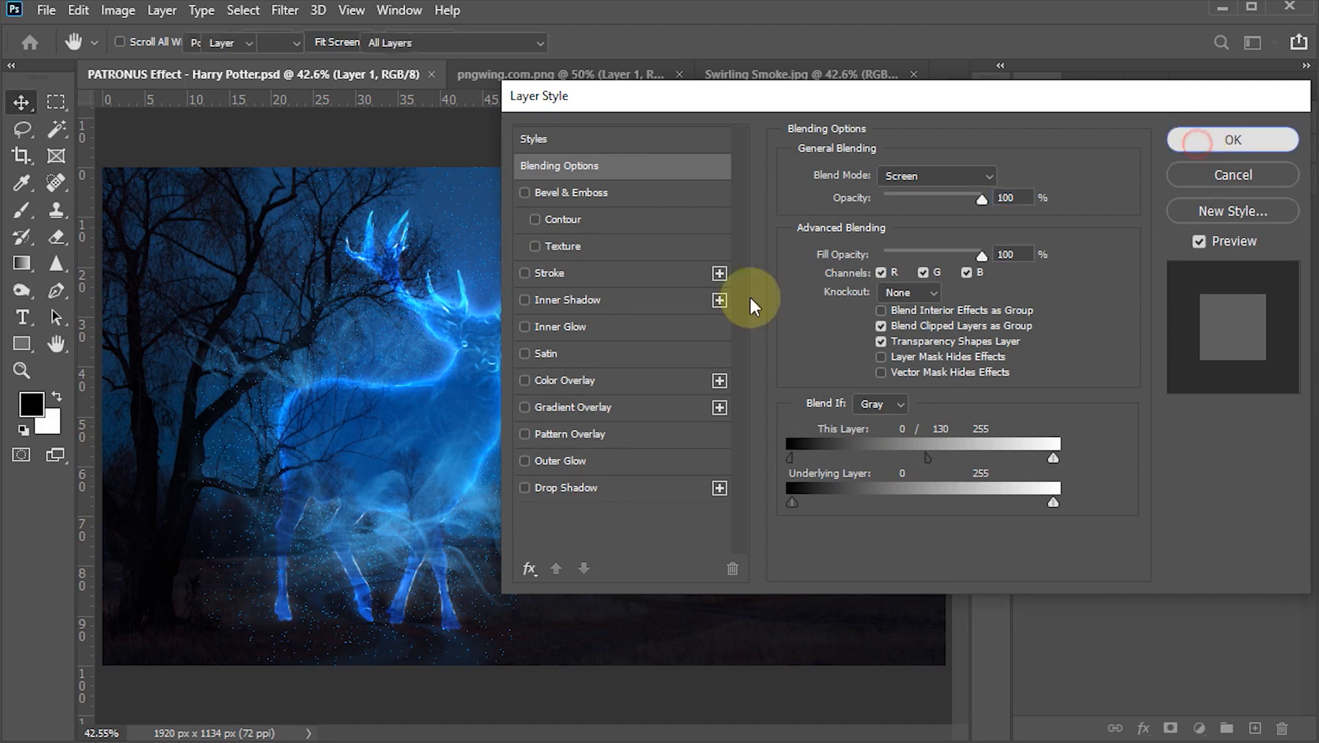
- Make white the foreground colour, activate the Brush tool and open the brush presets
key("x")
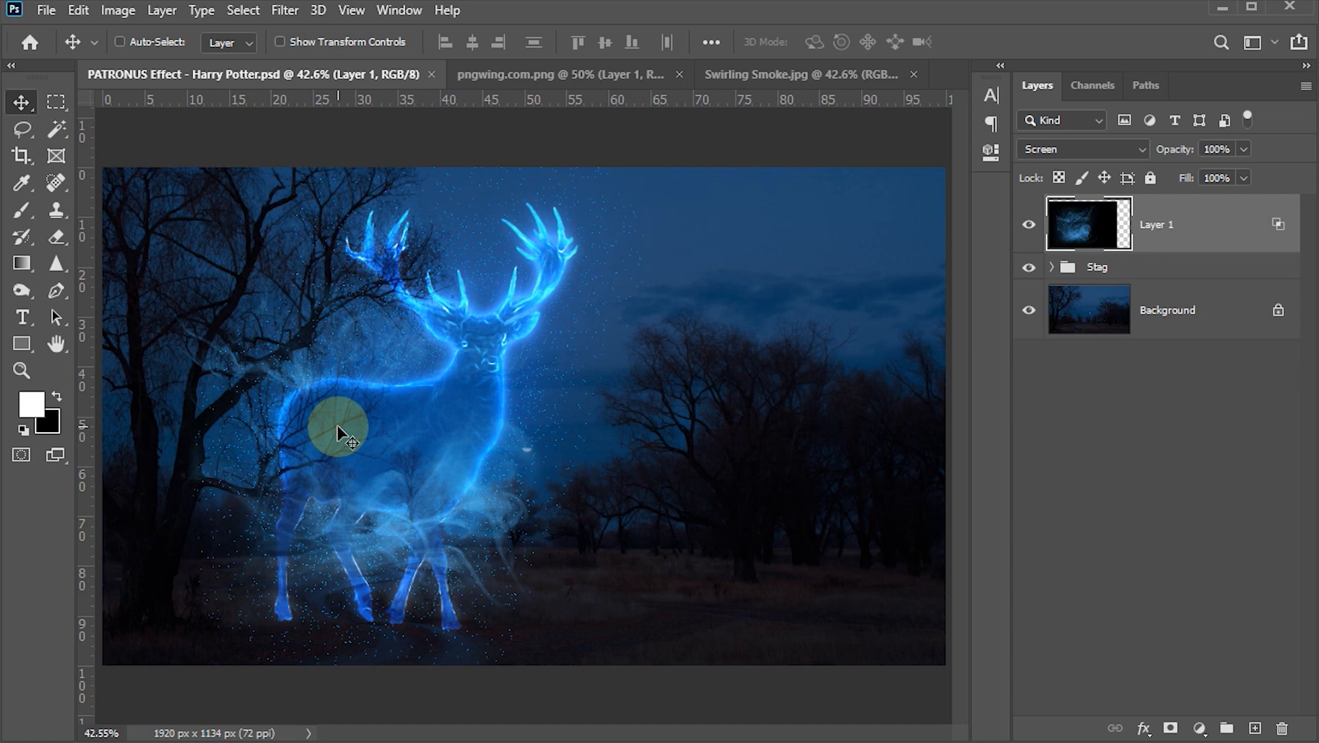
key("b")
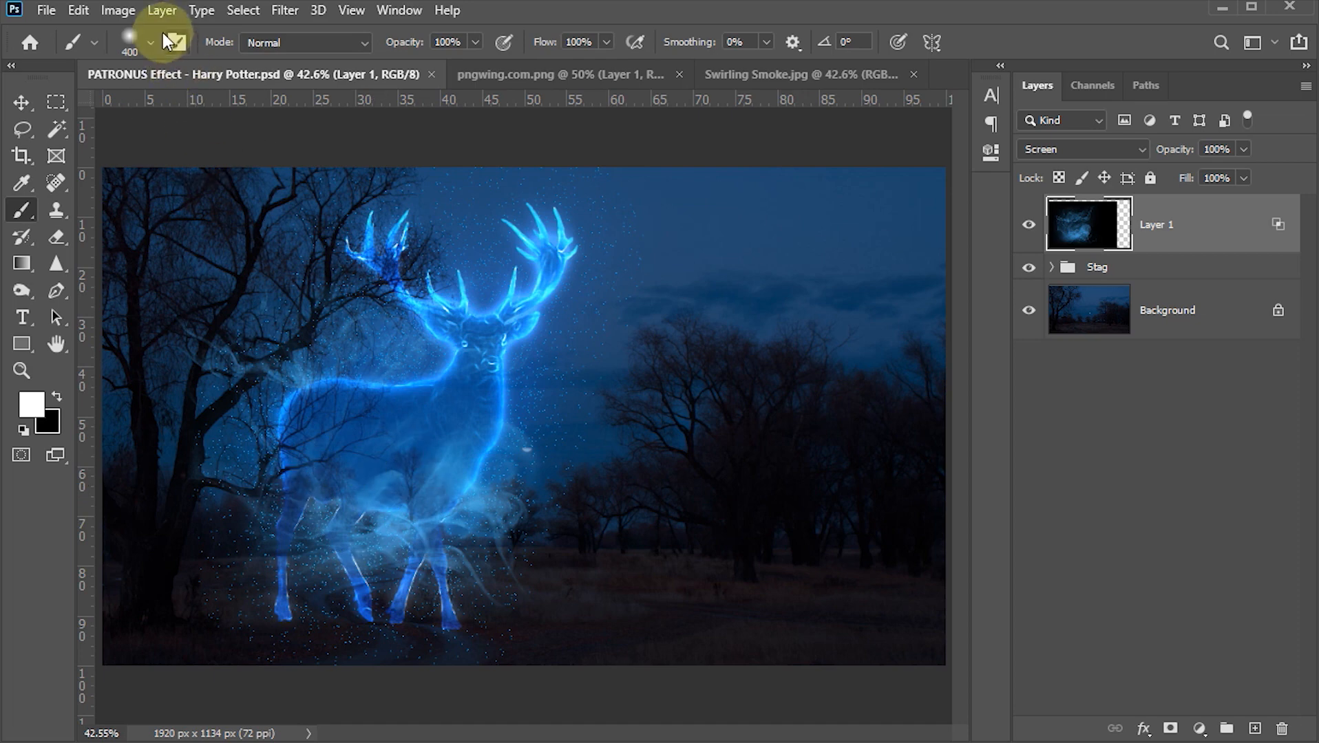
left_click(145, 44)
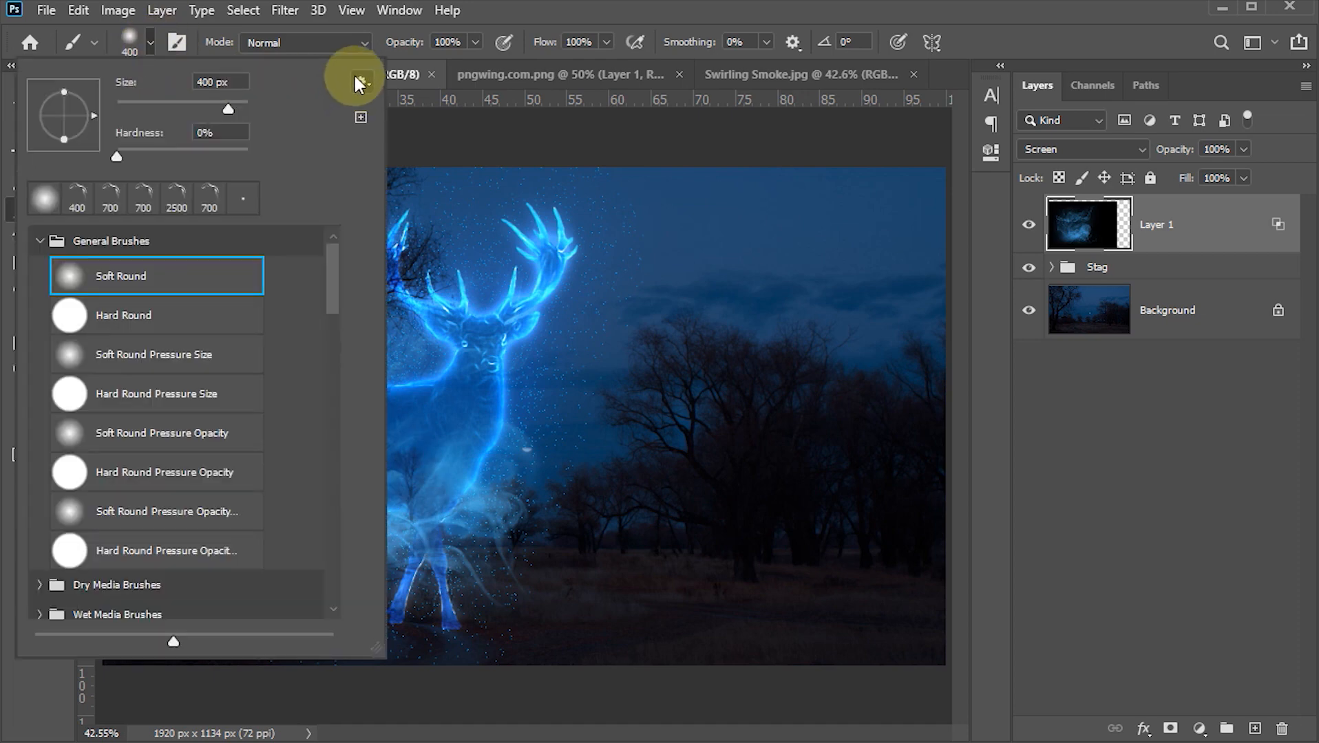
left_click(358, 81)
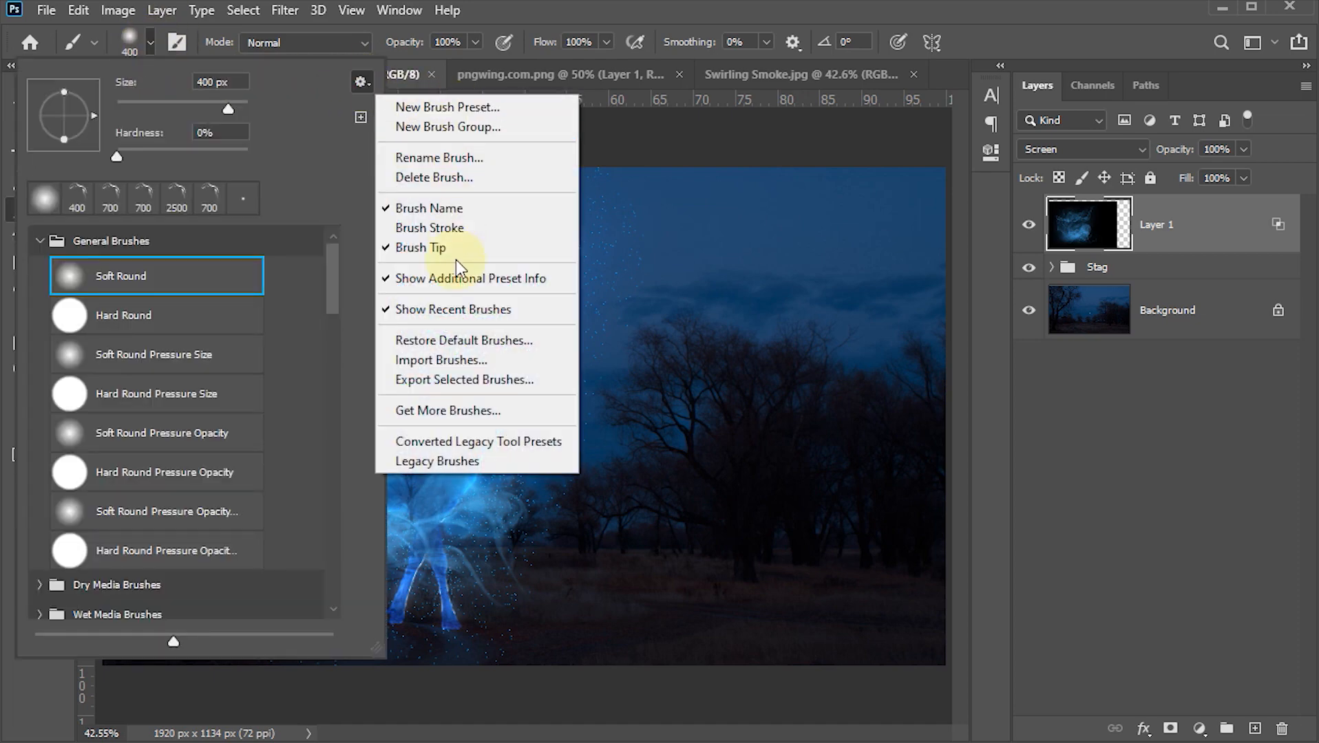
left_click(455, 360)
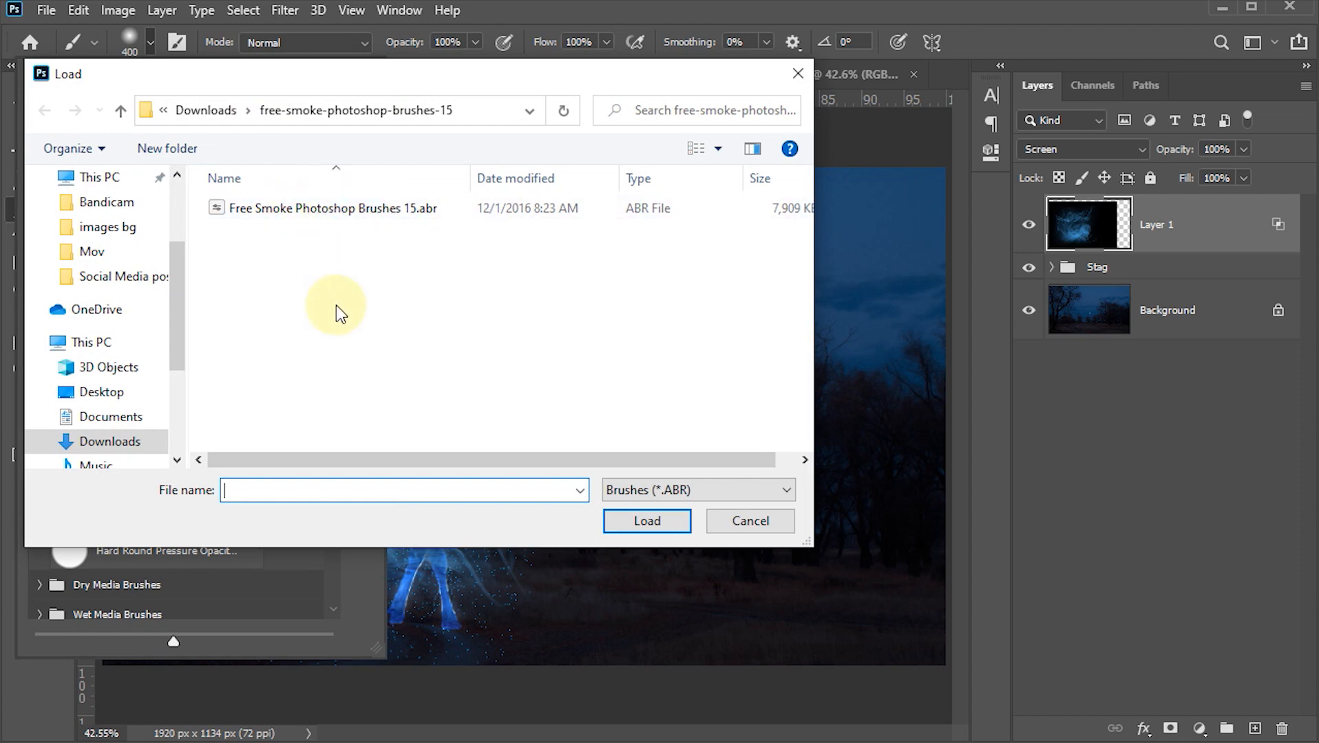
left_click(750, 520)
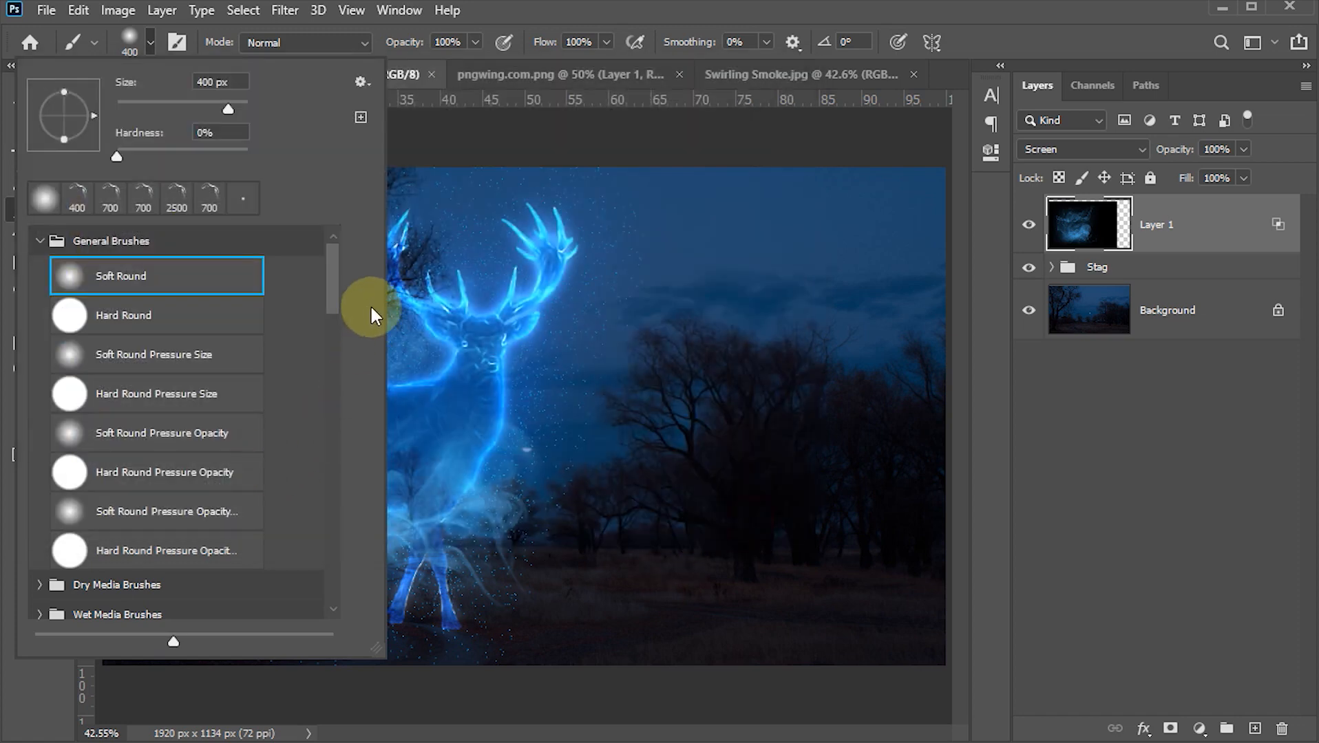
- Choose the Smoke 70 brush from the Free Smoke Photoshop Brushes 15 set
mouse_move(334, 271)
left_mouse_down()
mouse_move(335, 580)
mouse_move(332, 481)
left_mouse_up()
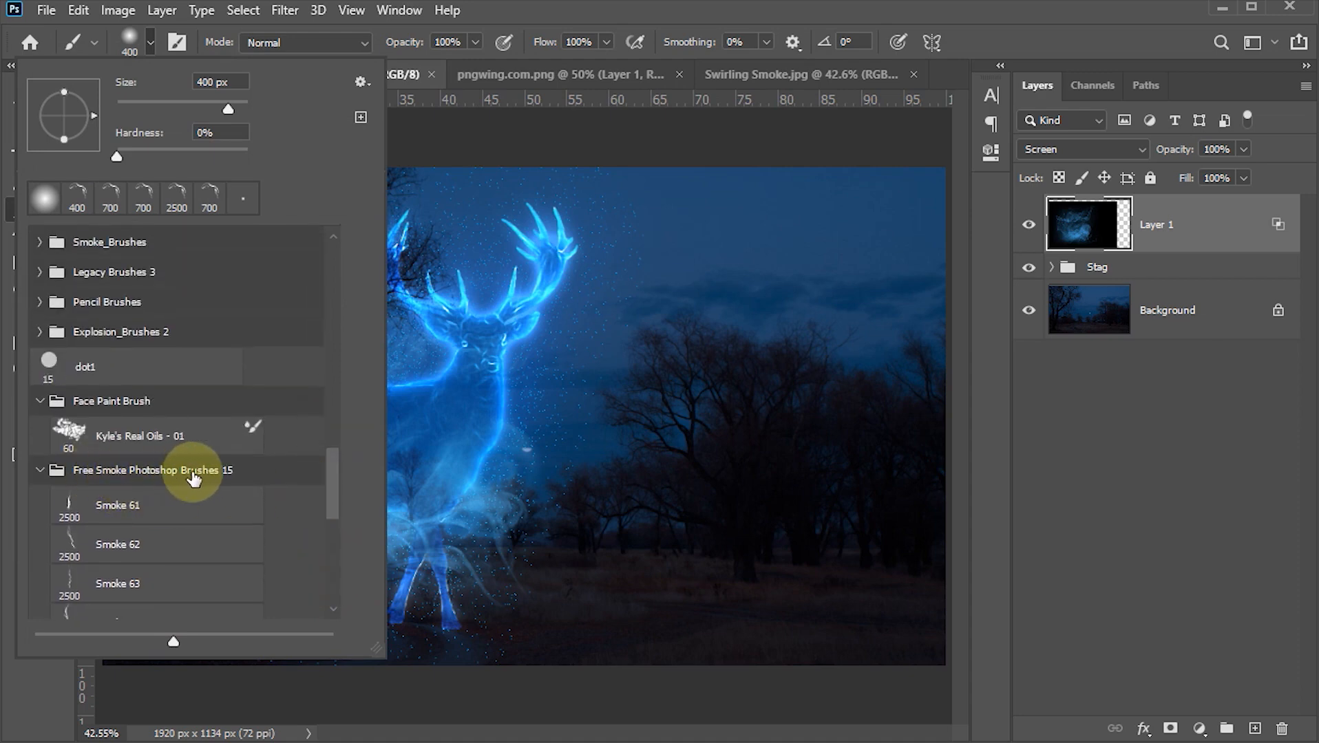
left_click_drag(332, 470, 334, 536)
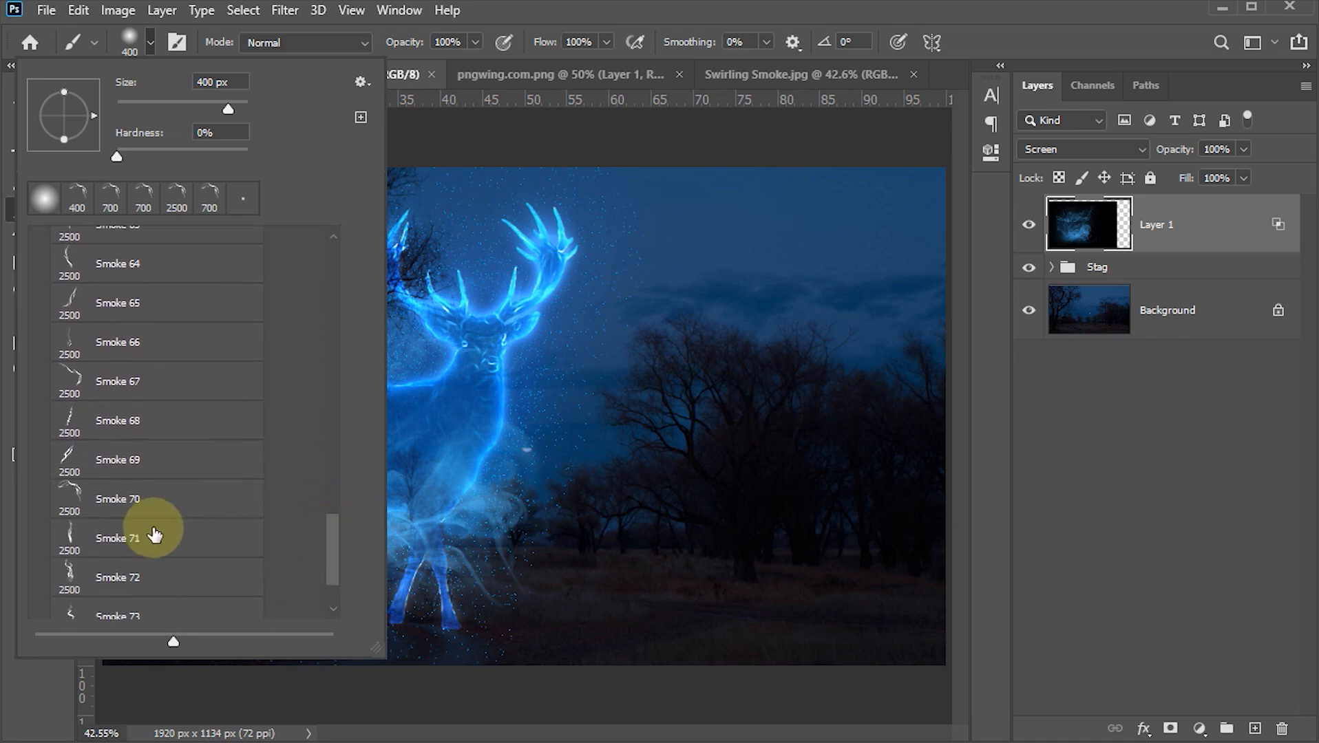
left_click(116, 501)
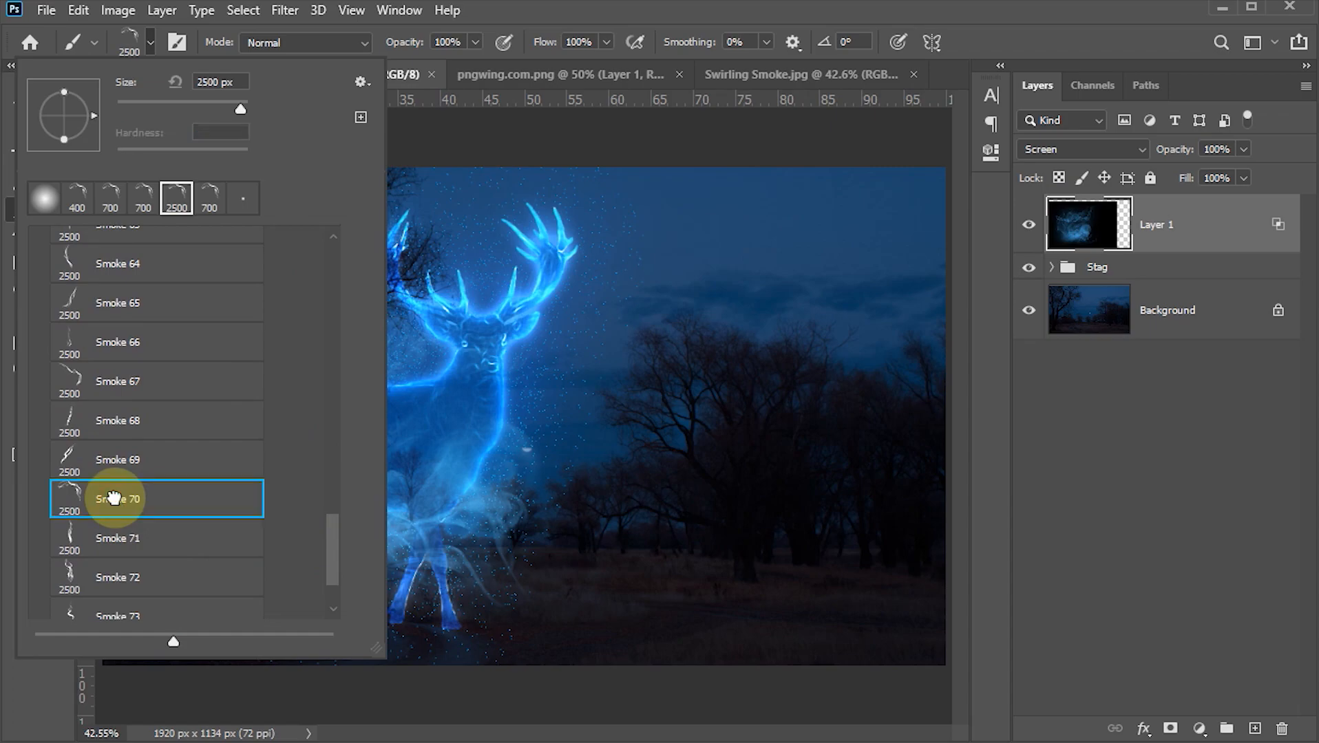
double_click(113, 497)
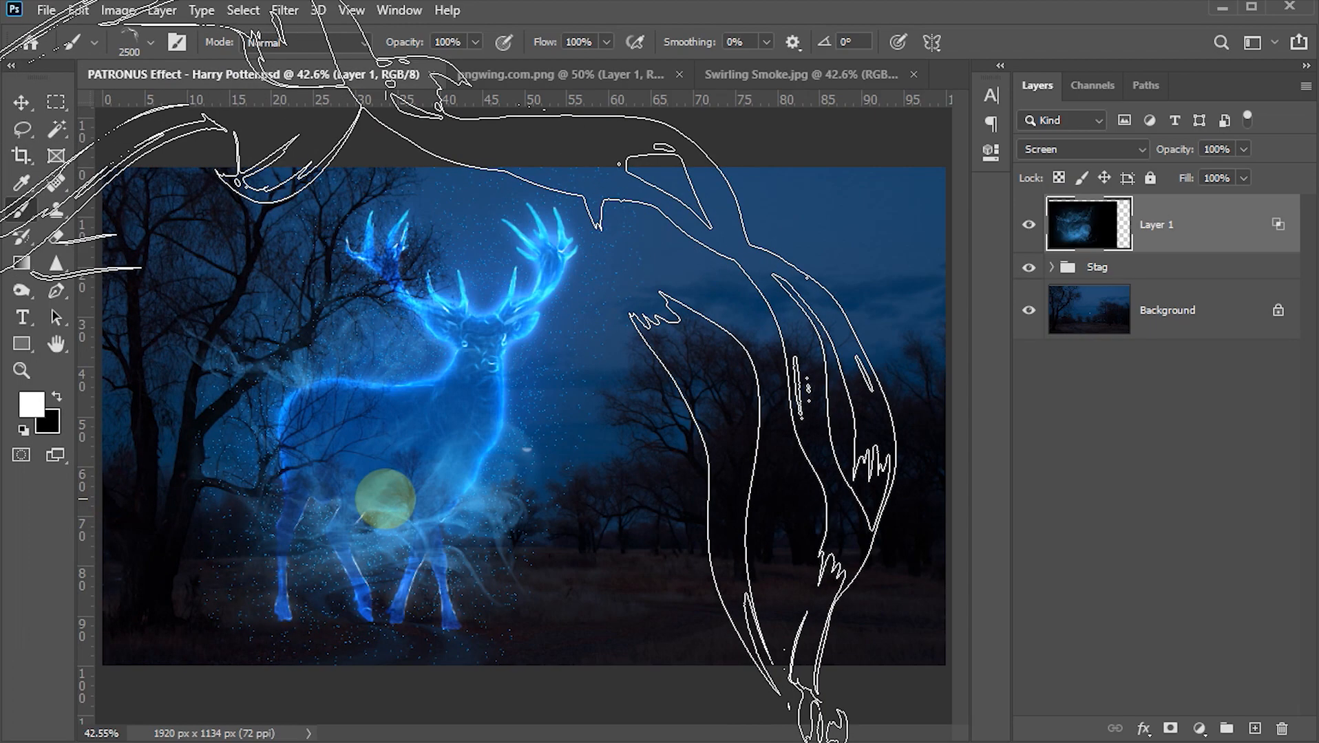
- Reduce the smoke brush size to 800 px
key("bracketleft")
key("bracketleft")
key("bracketleft")
key("bracketleft")
key("bracketleft")
key("bracketleft")
key("bracketleft")
key("bracketleft")
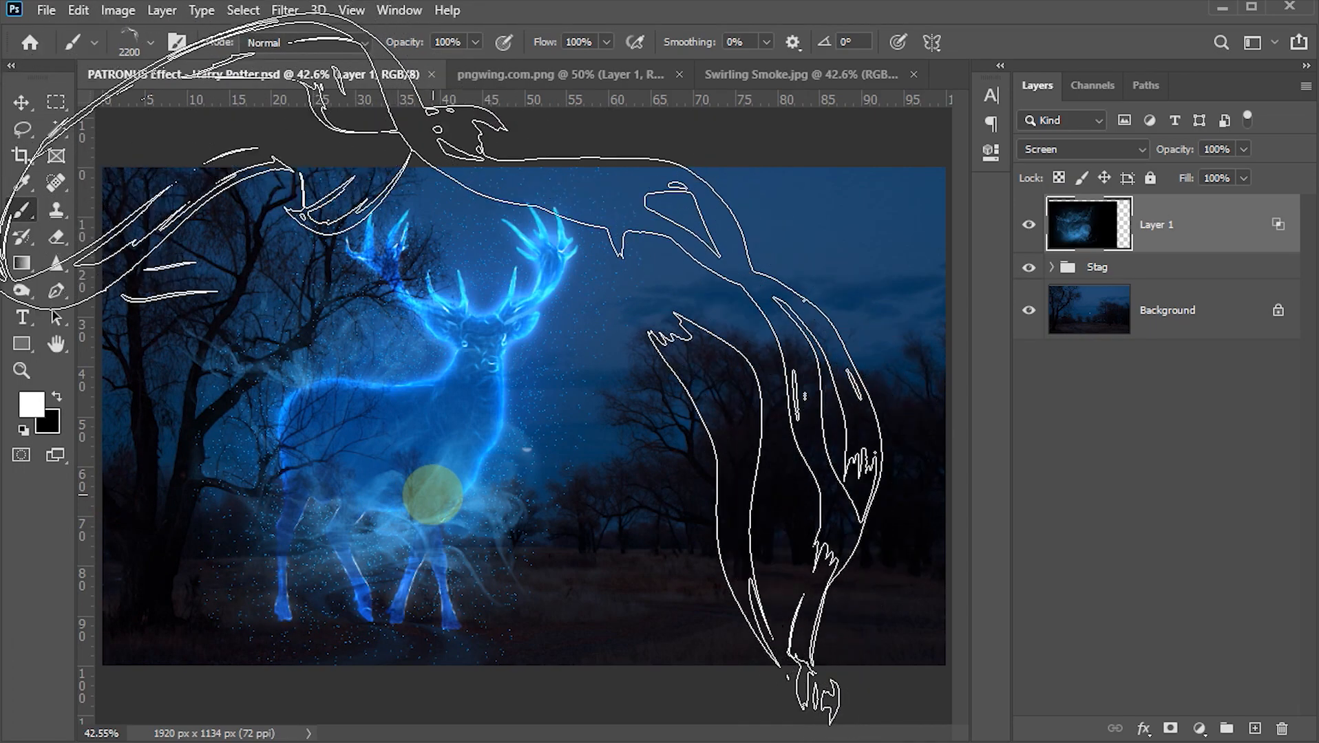
key("bracketleft")
key("bracketleft")
key("bracketleft")
key("bracketleft")
key("bracketleft")
key("bracketleft")
key("bracketleft")
key("bracketleft")
key("bracketleft")
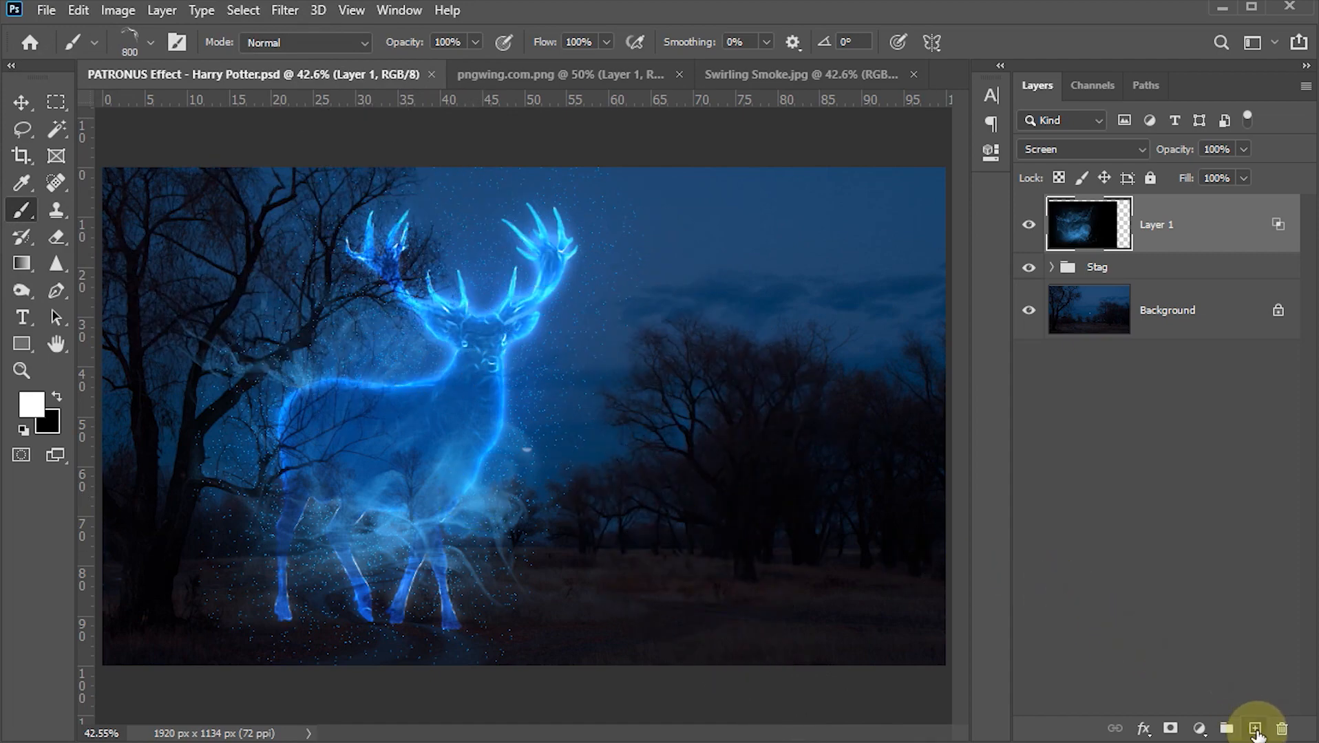
- Add a new layer above the smoke layer and set its blend mode to Overlay
left_click(1255, 730)
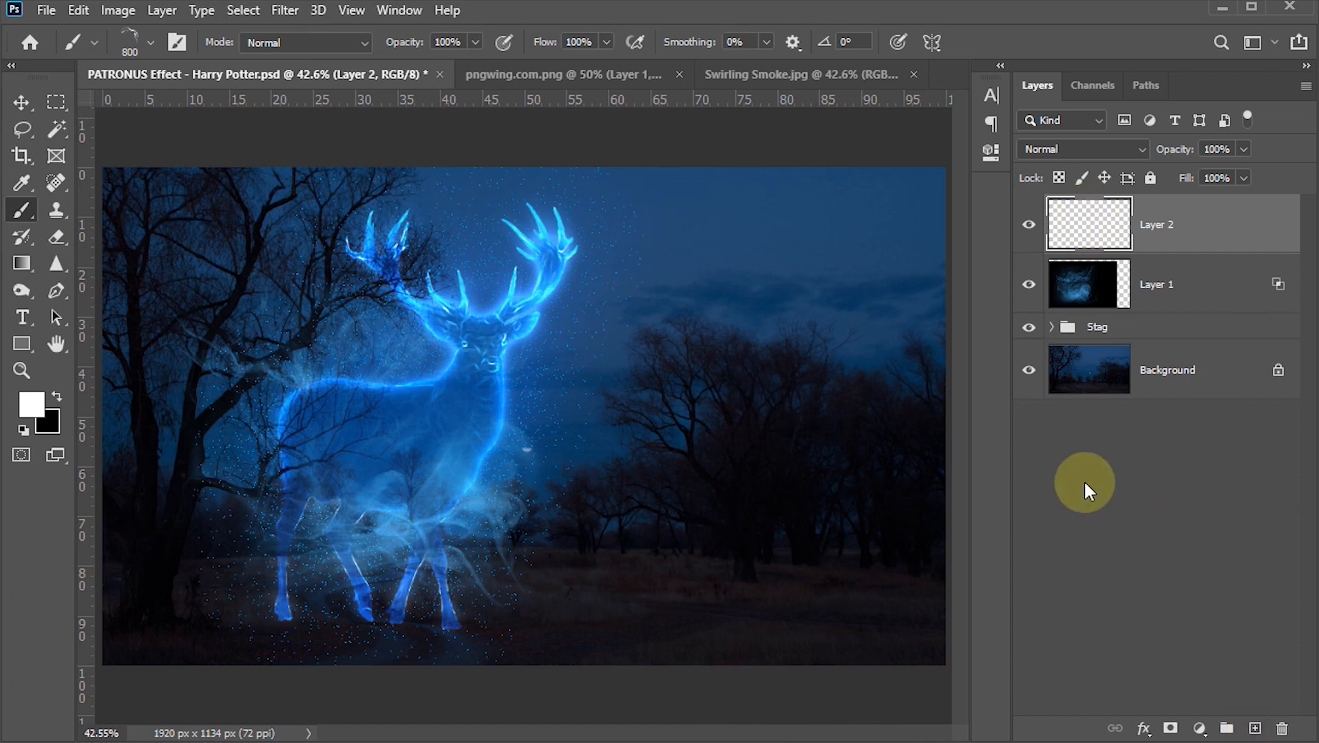
left_click(1056, 157)
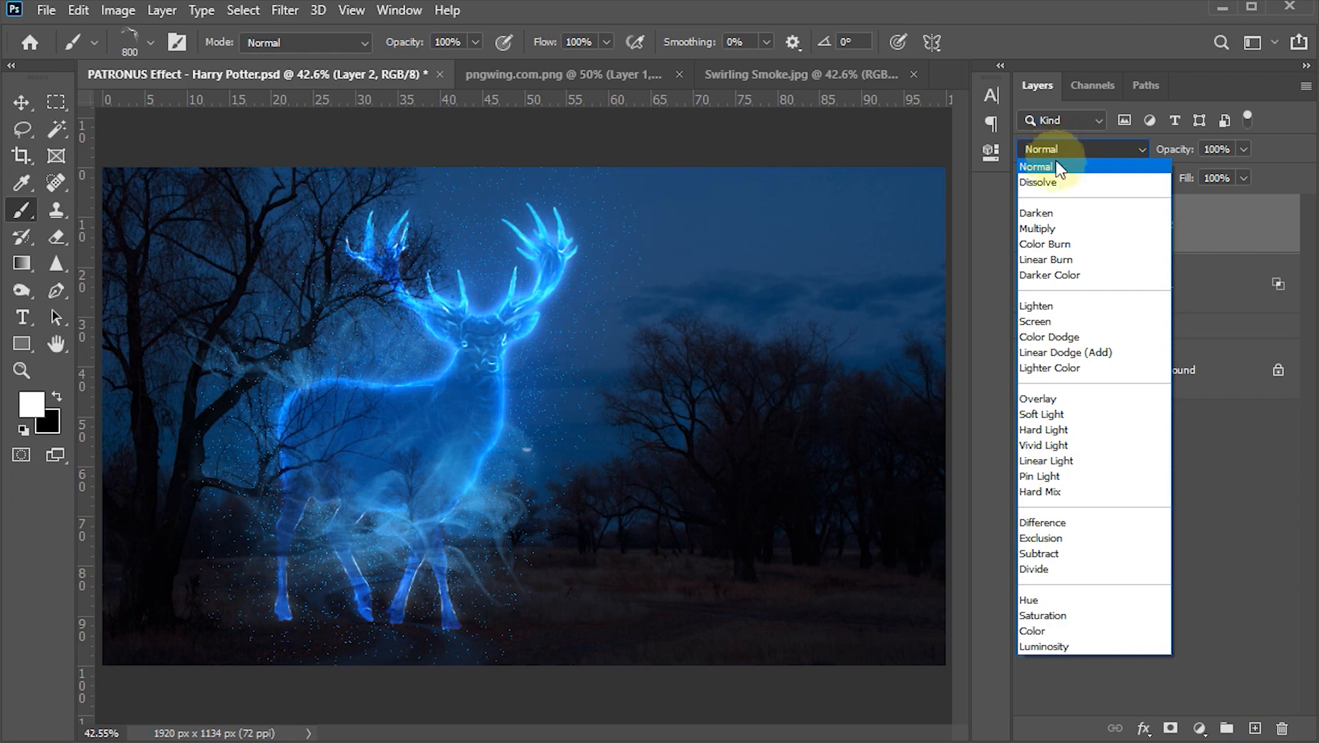
left_click(1039, 398)
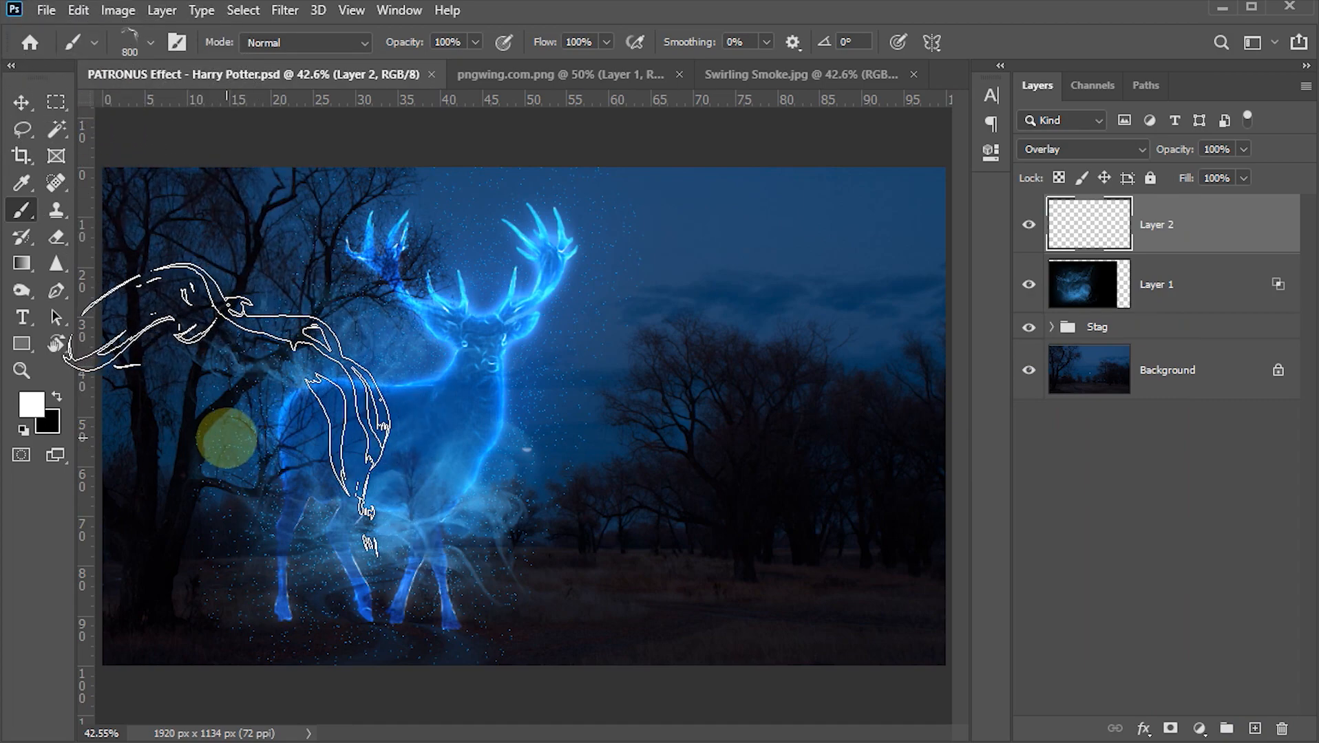
- Stamp white smoke over the stag's hindquarters and hind legs, starting at 800 px and reducing the brush to 600 and 400 px
left_click(226, 438)
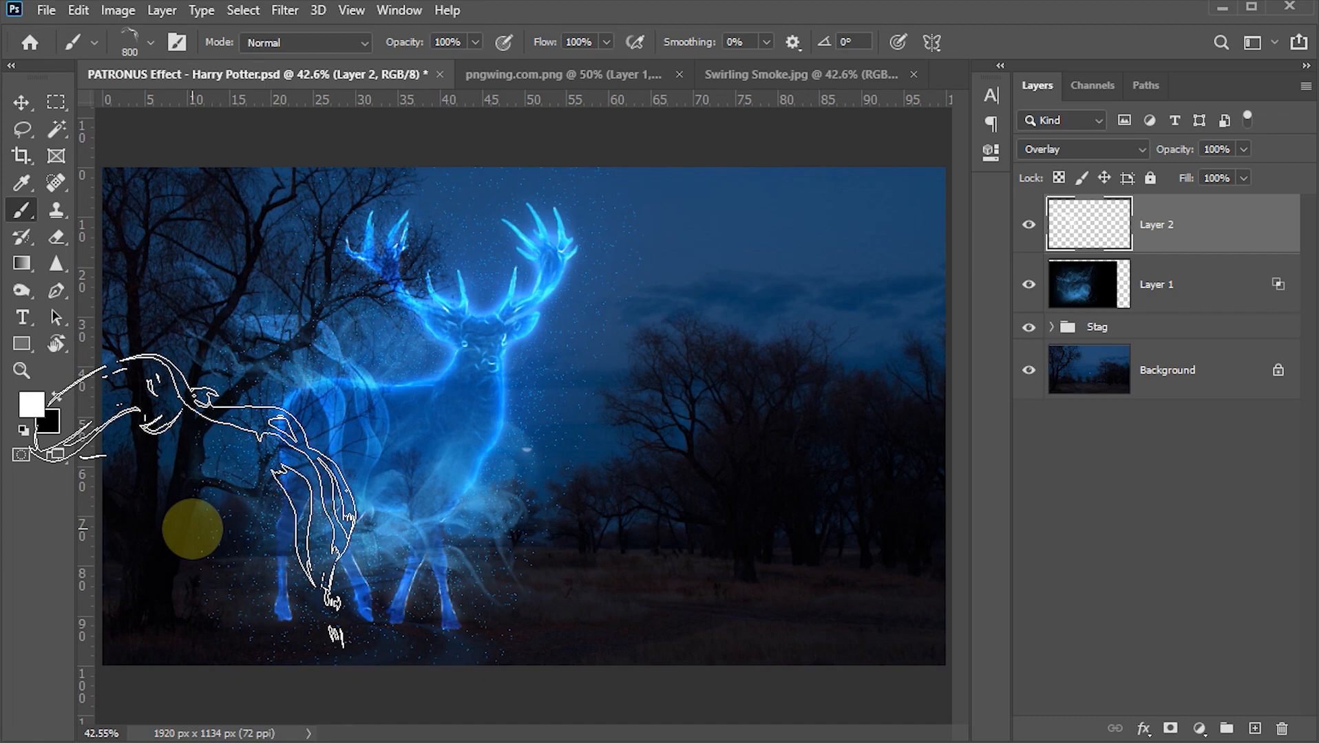
left_click(193, 530)
key("bracketleft")
key("bracketleft")
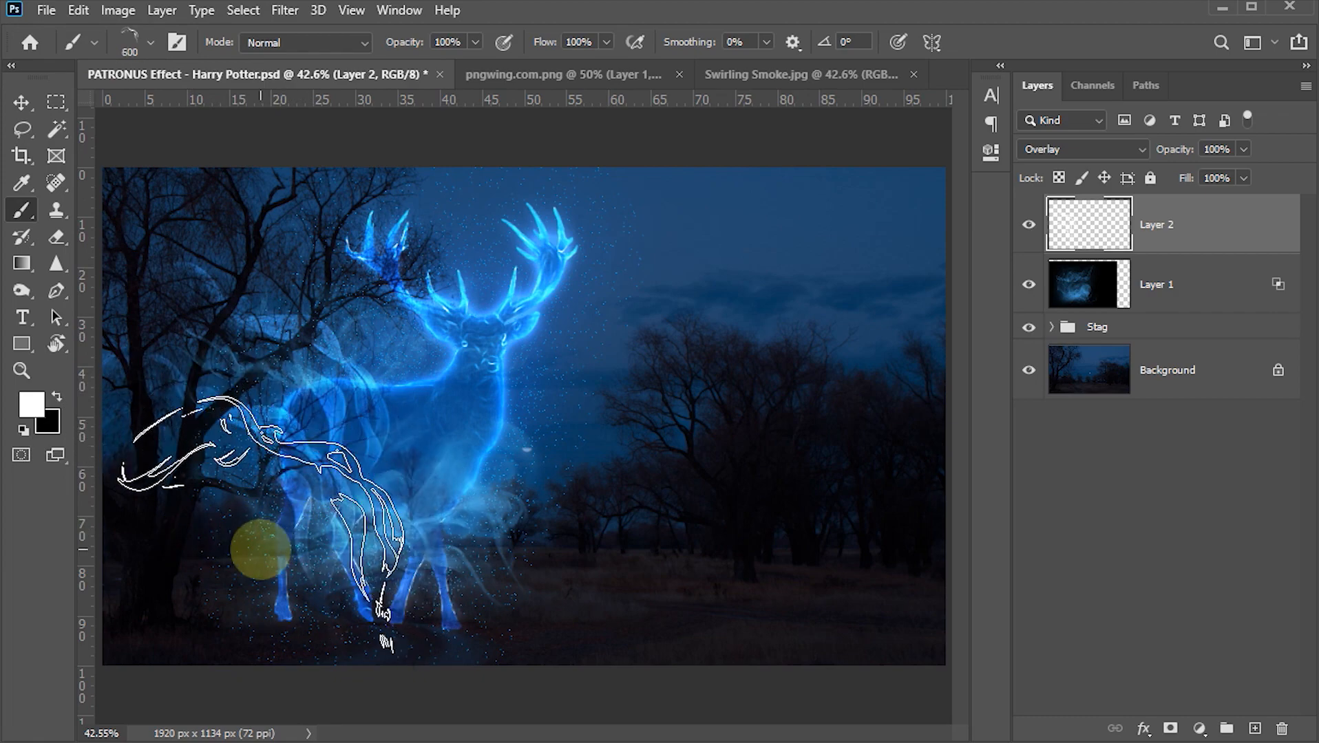
key("bracketleft")
key("bracketleft")
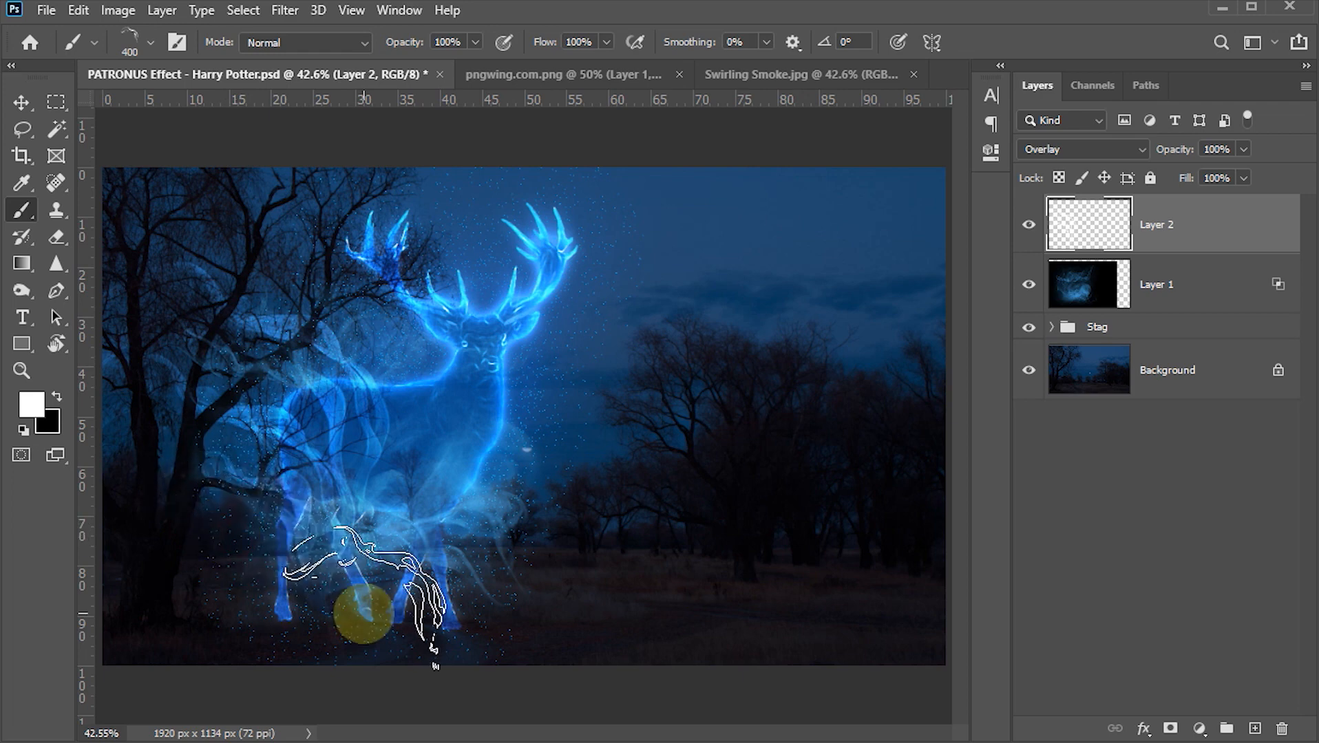
- Warp the brushed smoke on Layer 2 so it bends around the stag's back and hindquarters, and apply the transformation
left_click(22, 102)
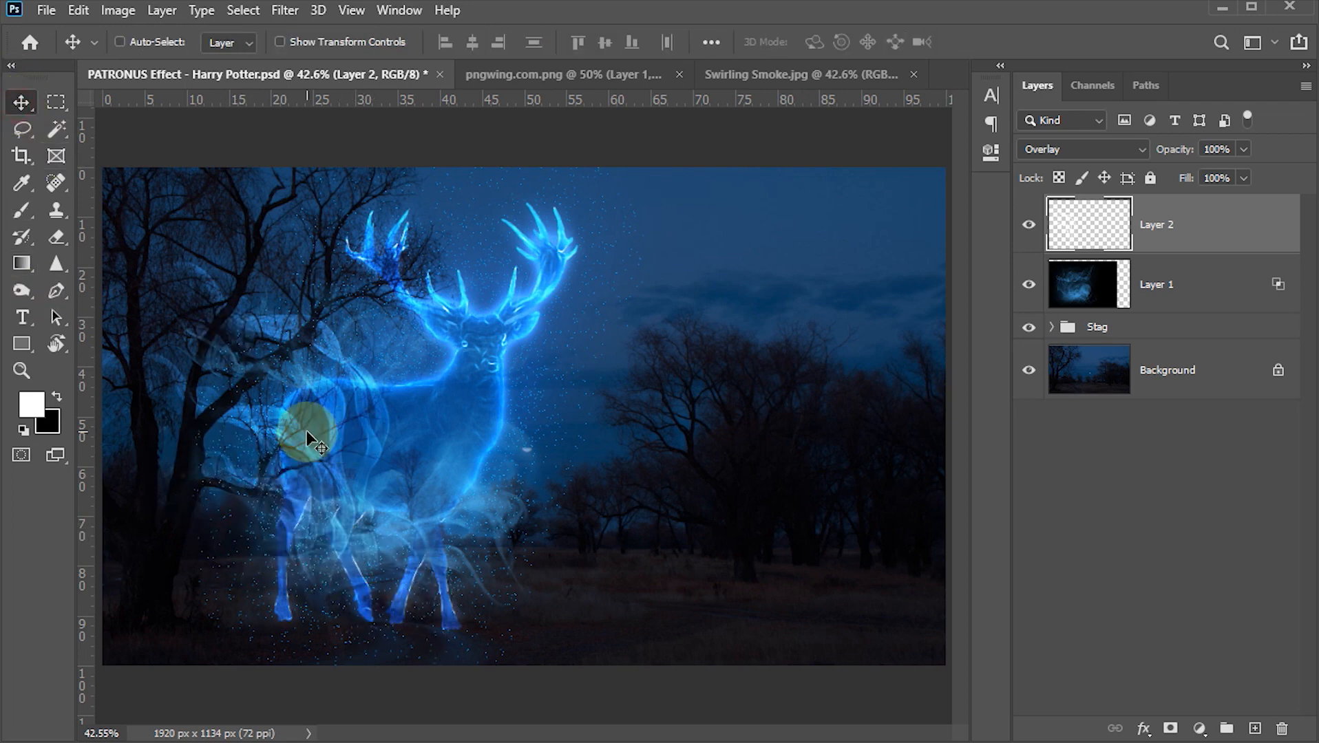
key("ctrl+t")
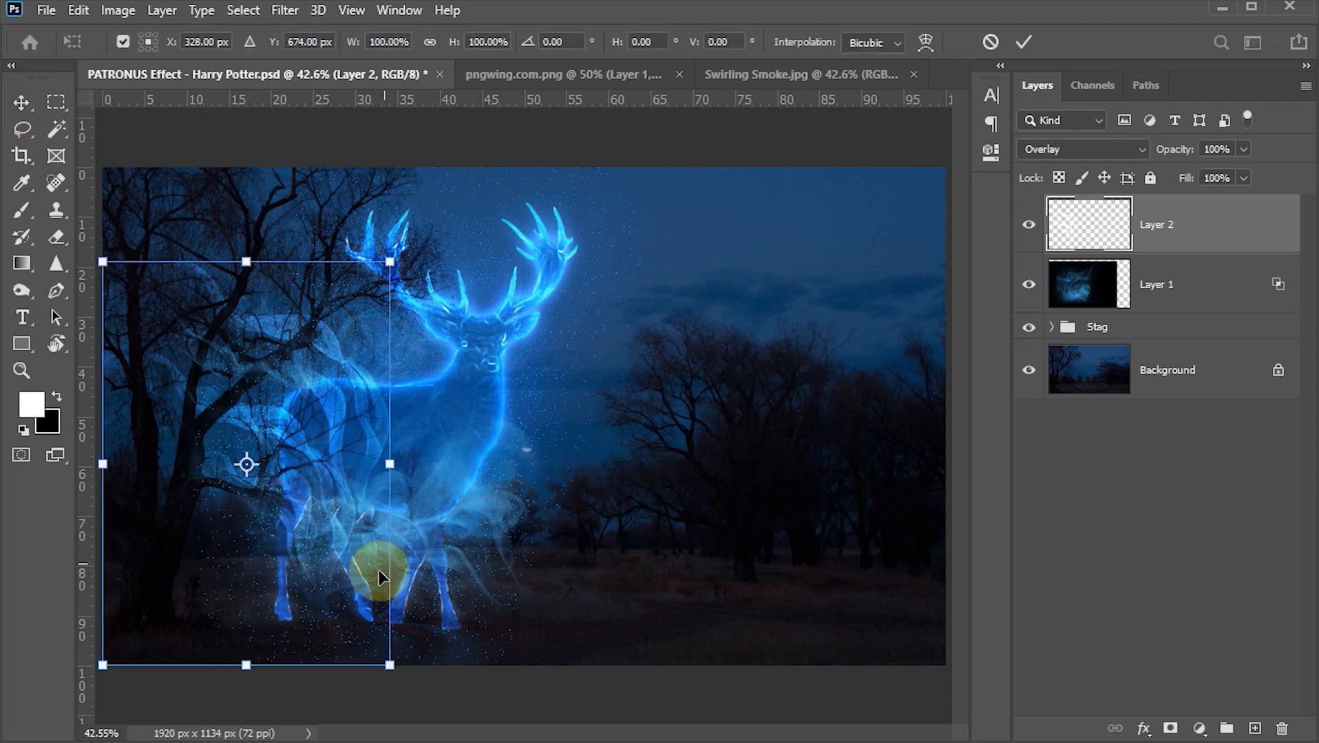
right_click(323, 460)
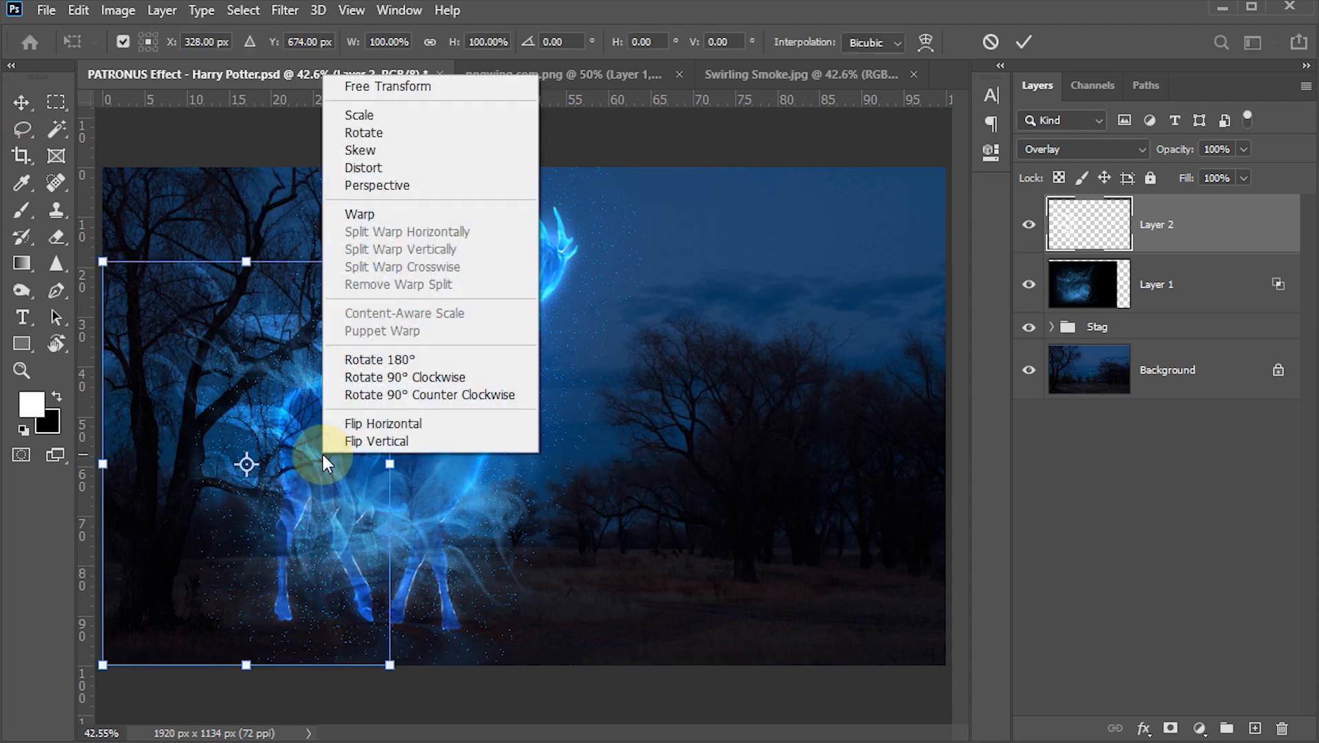
left_click(377, 216)
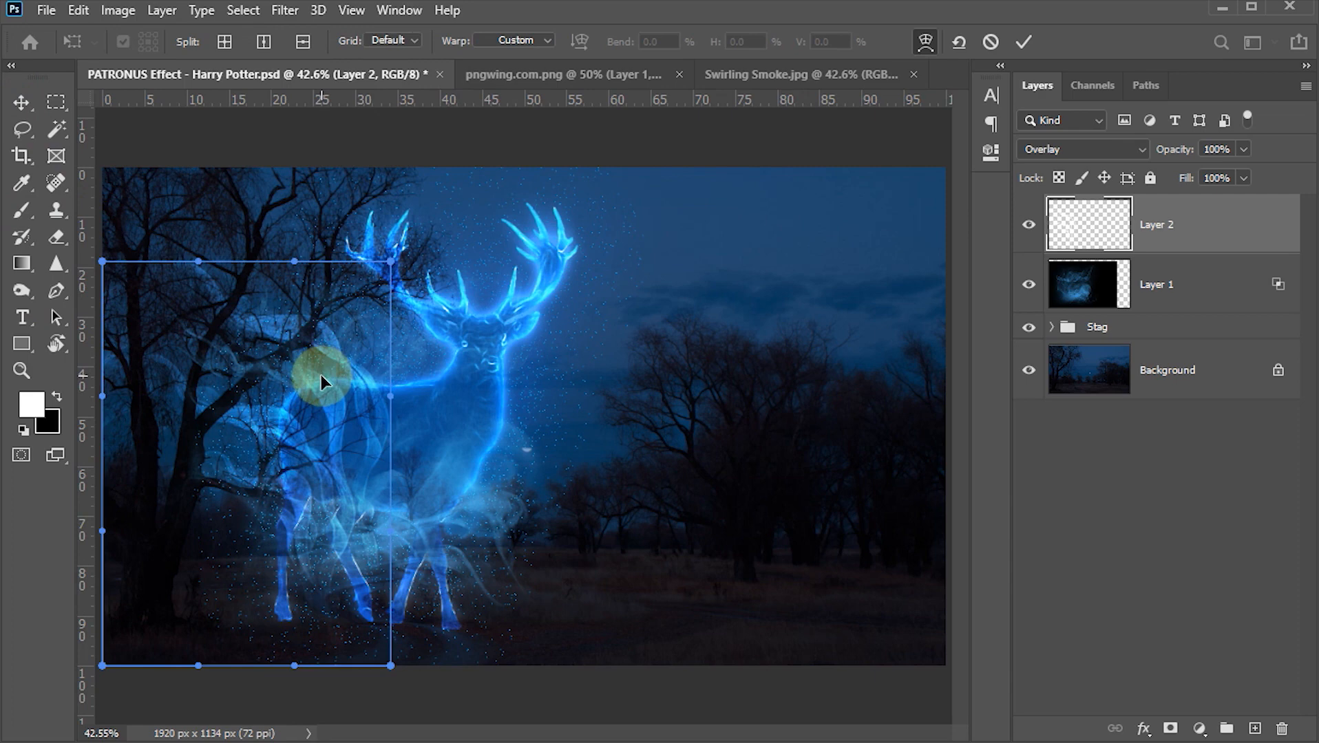
left_click_drag(321, 375, 170, 210)
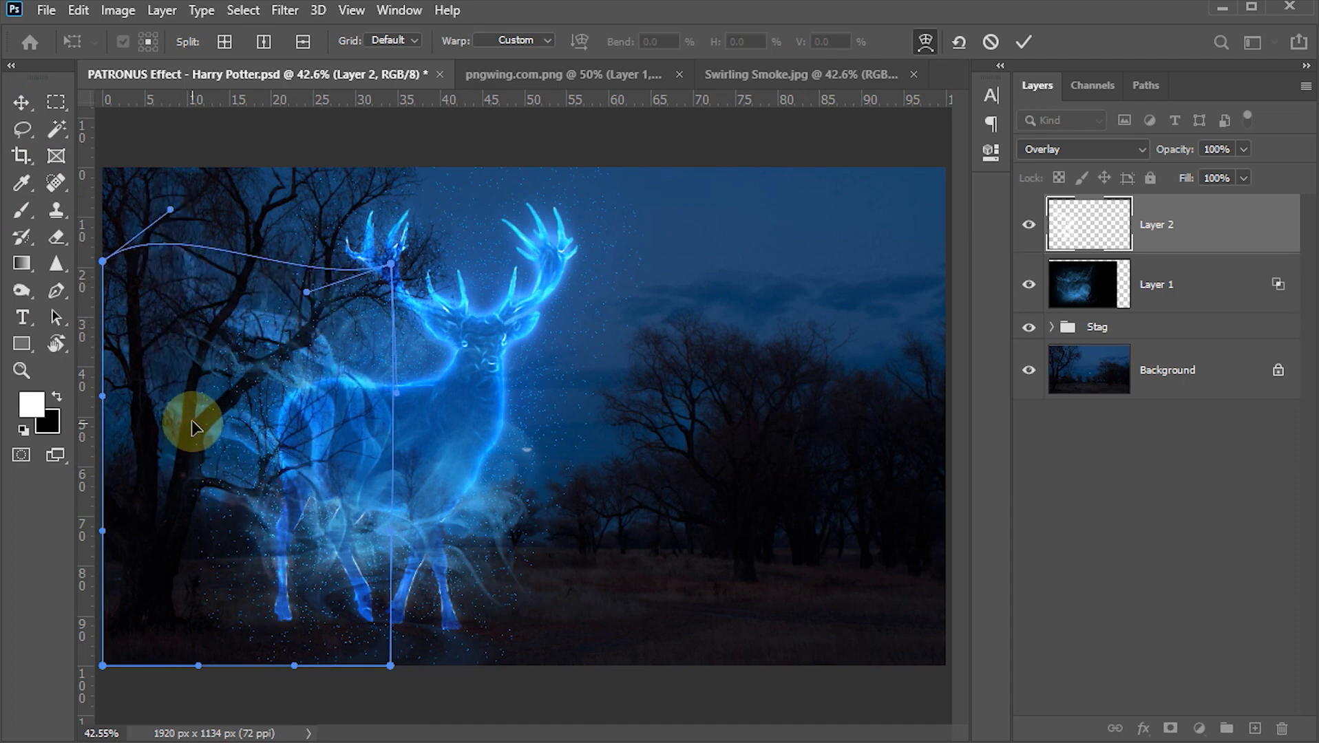
left_click_drag(192, 427, 365, 527)
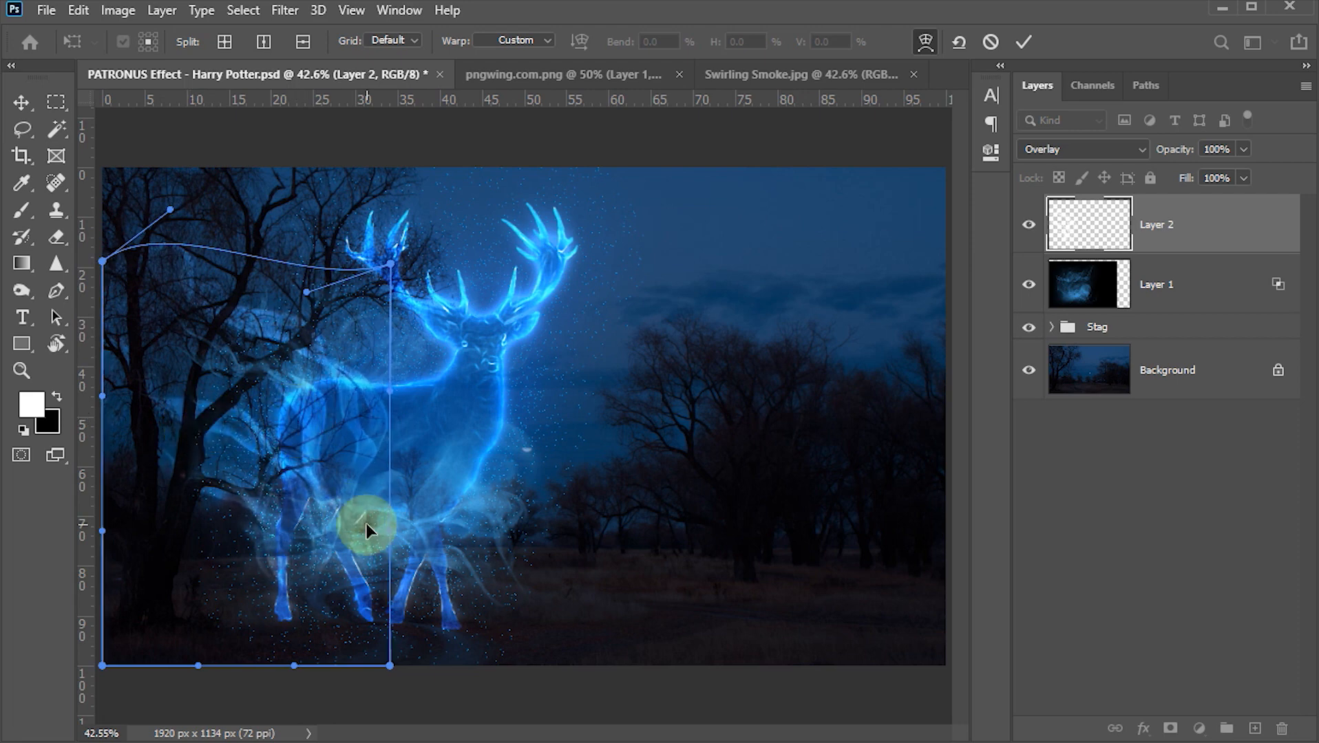
left_click(1024, 42)
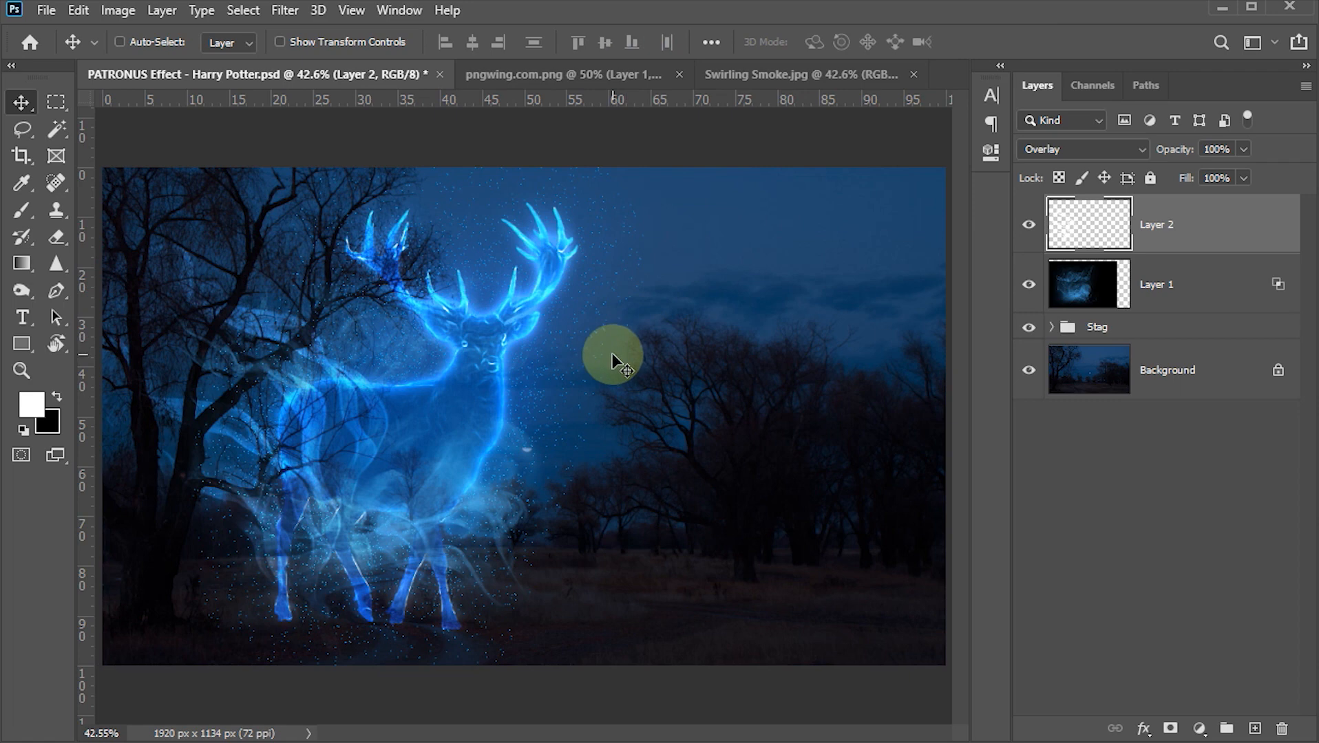
- Set the opacity of Layer 2 to 85% and save the document
left_click(1222, 149)
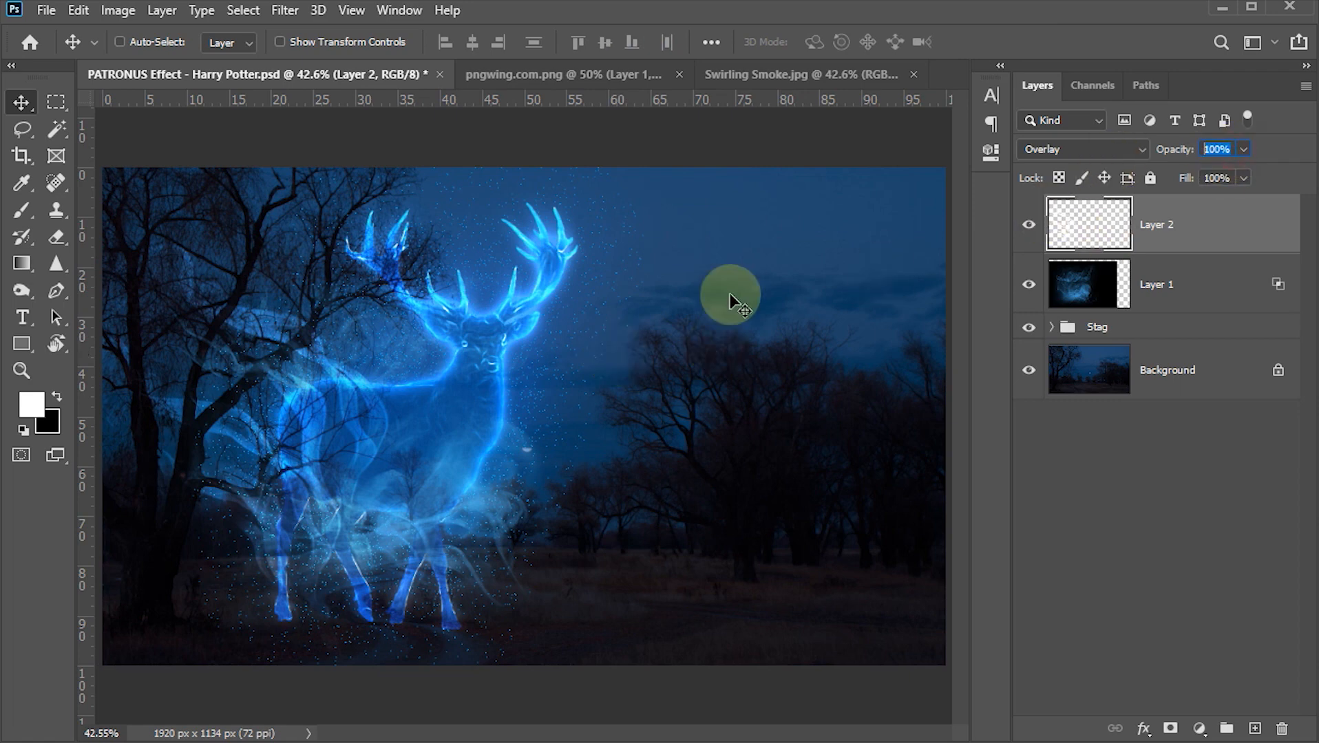
type("85")
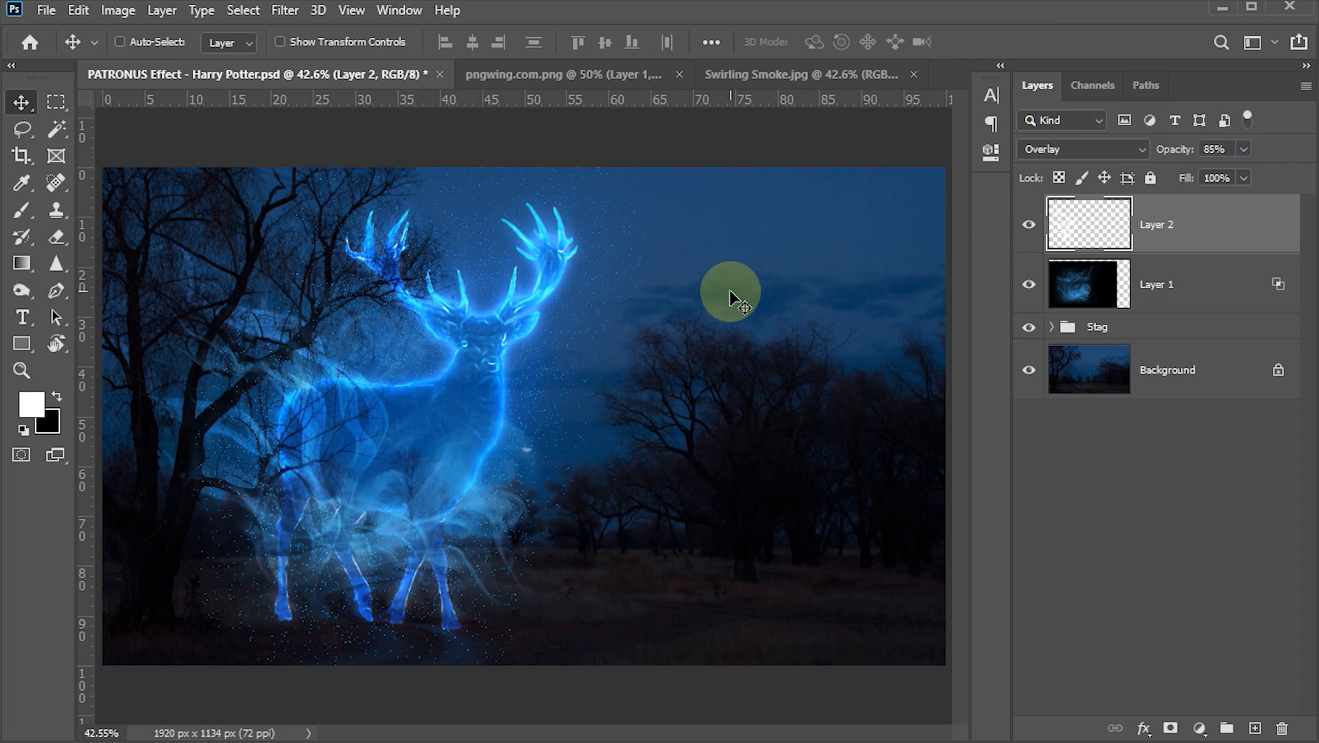
key("ctrl+s")
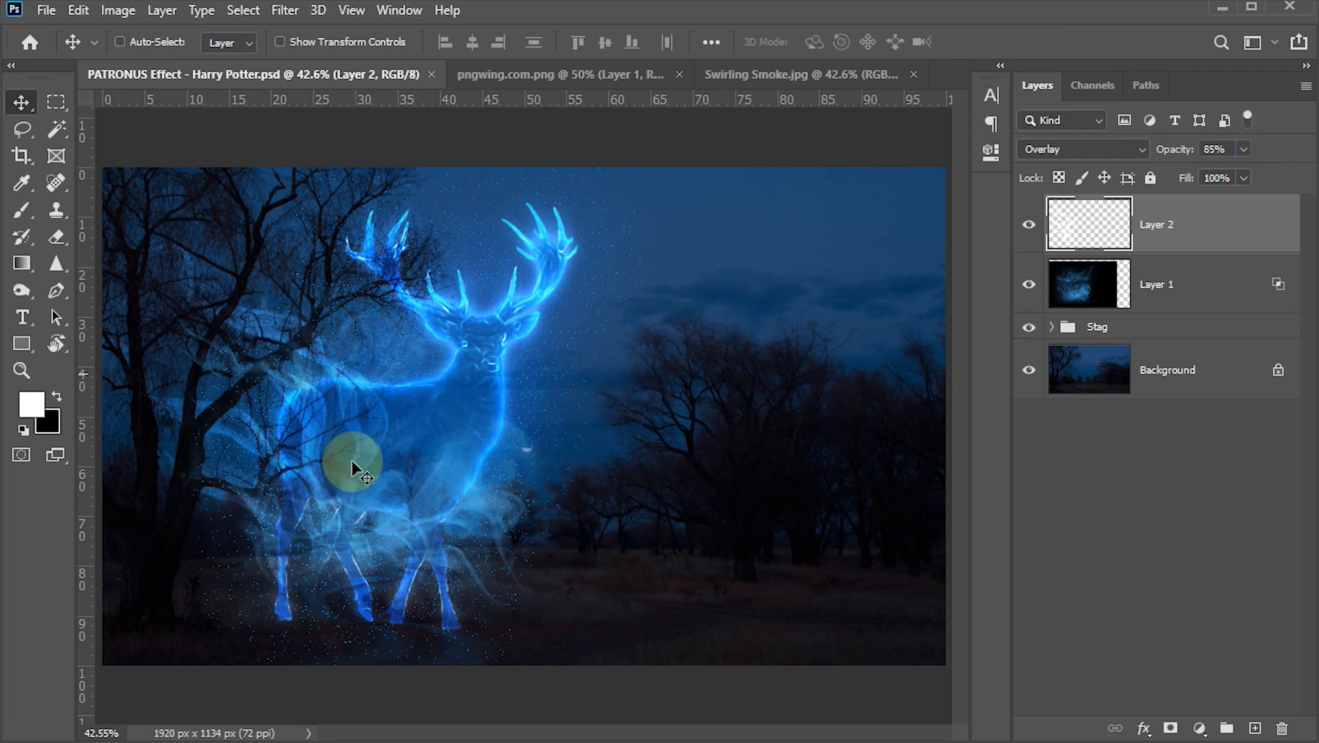
- Lower the opacity of Layer 2 to 55% and save the document
left_click(1215, 148)
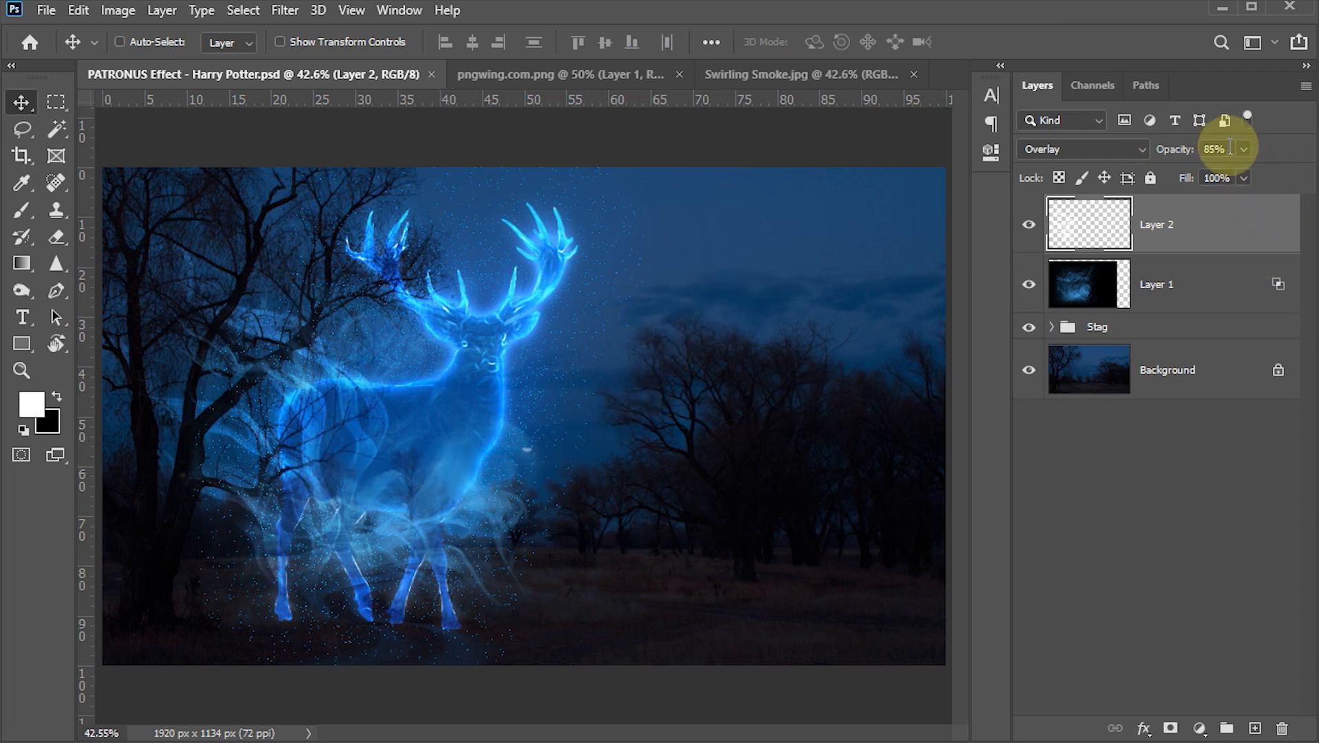
type("55")
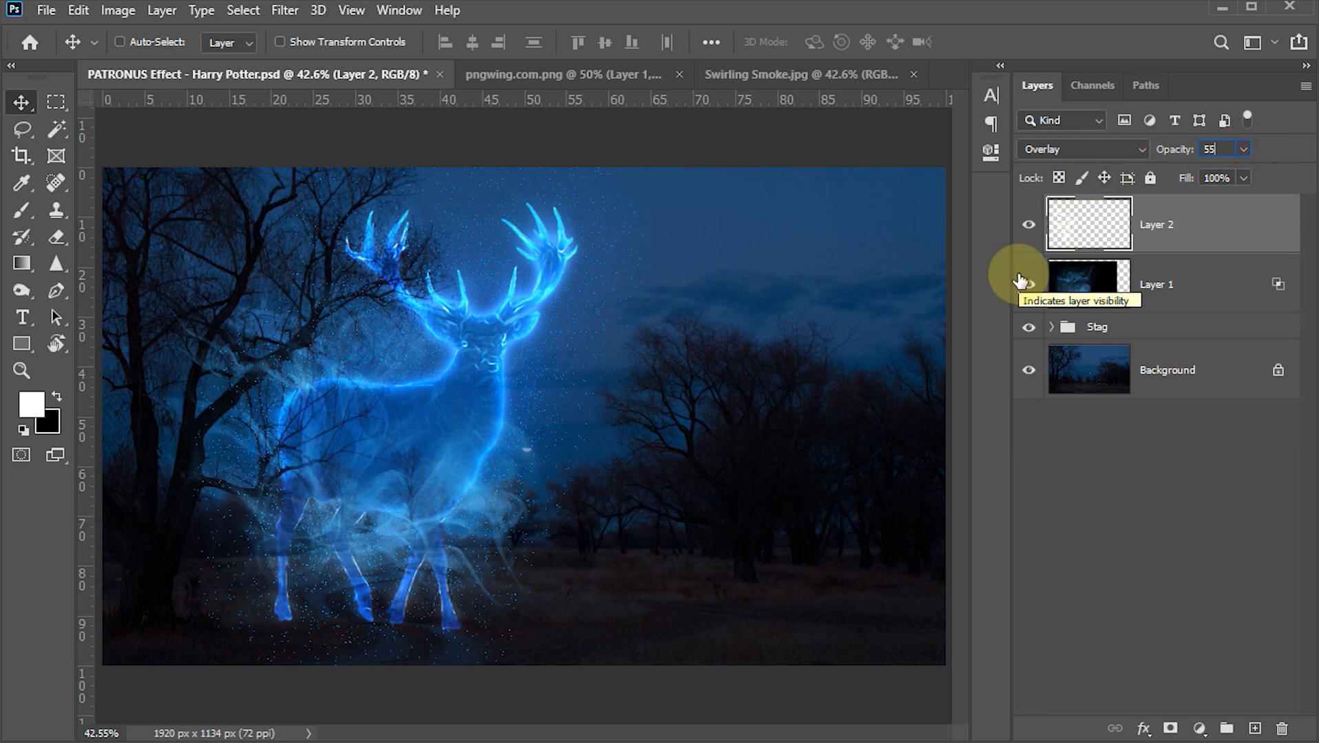
key("Return")
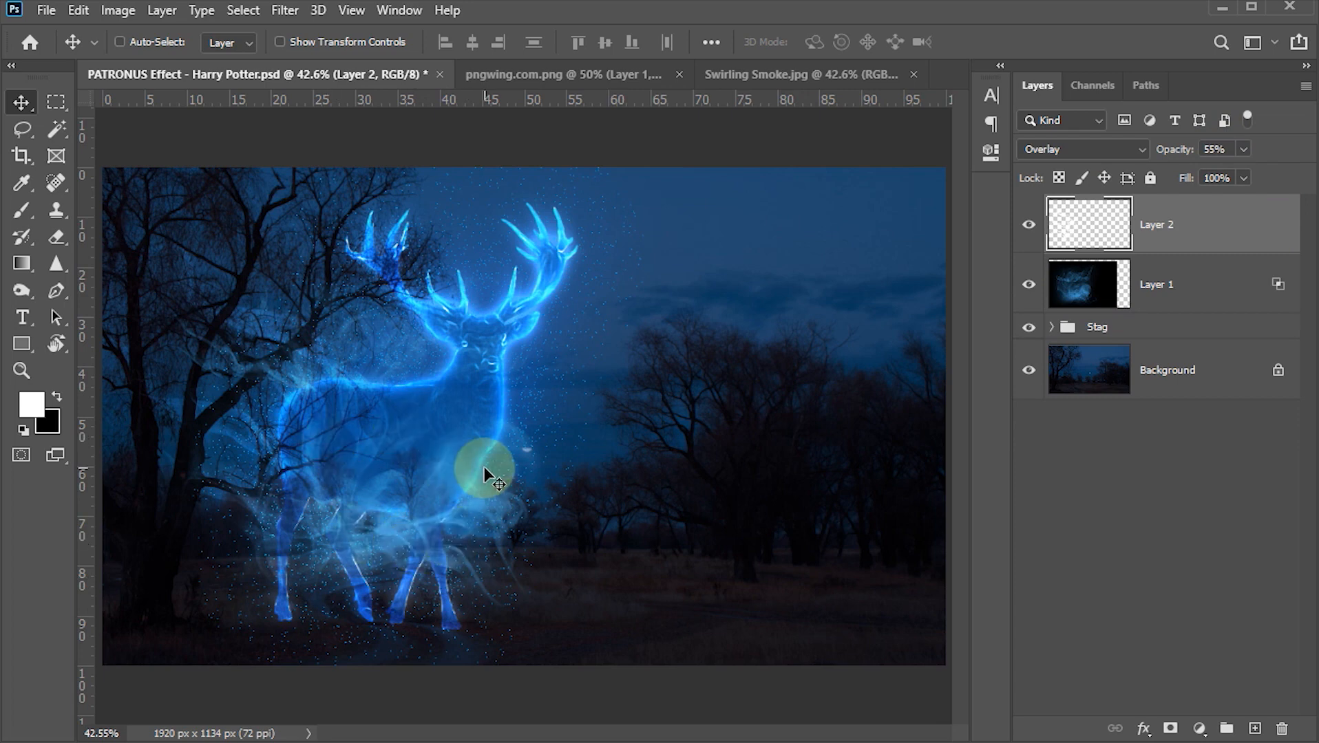
key("ctrl+s")
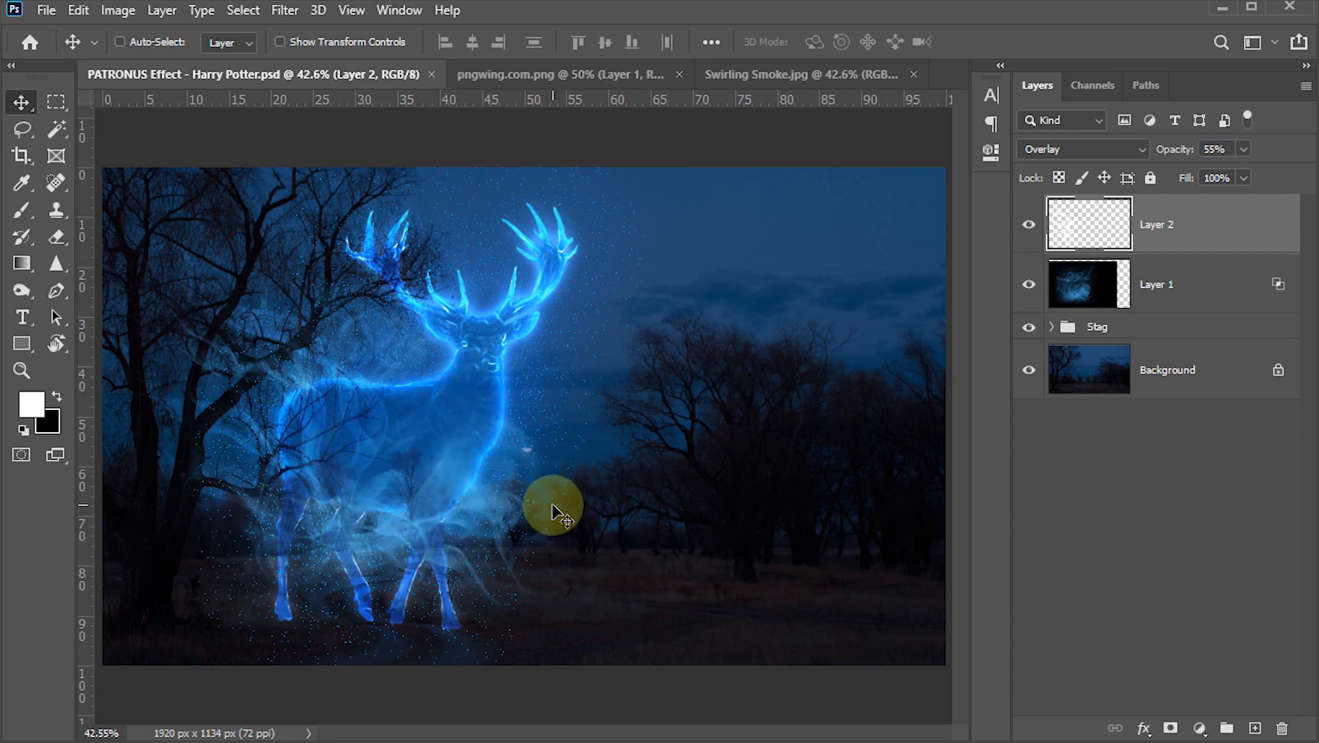